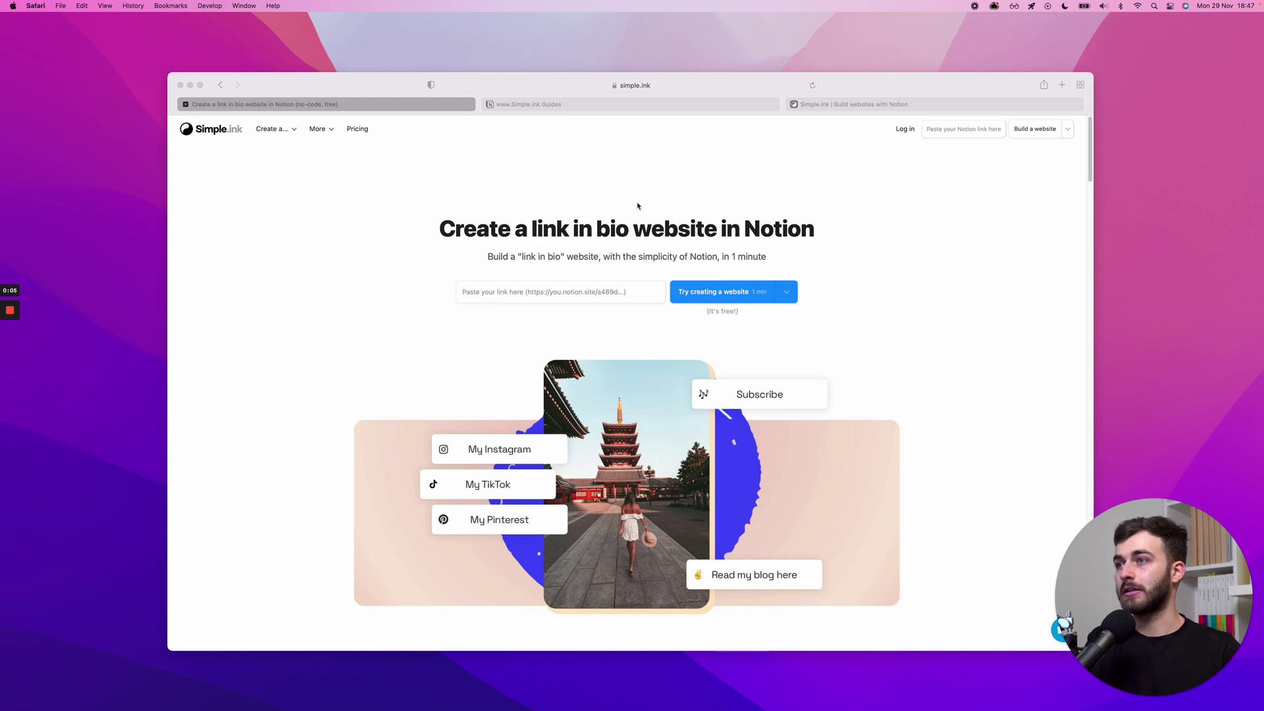
# - Scroll the Simple.ink homepage down to the link-in-bio templates grid (Wolf, Pink Landscape, Galaxy, Owl)
pyautogui.click(759, 214)
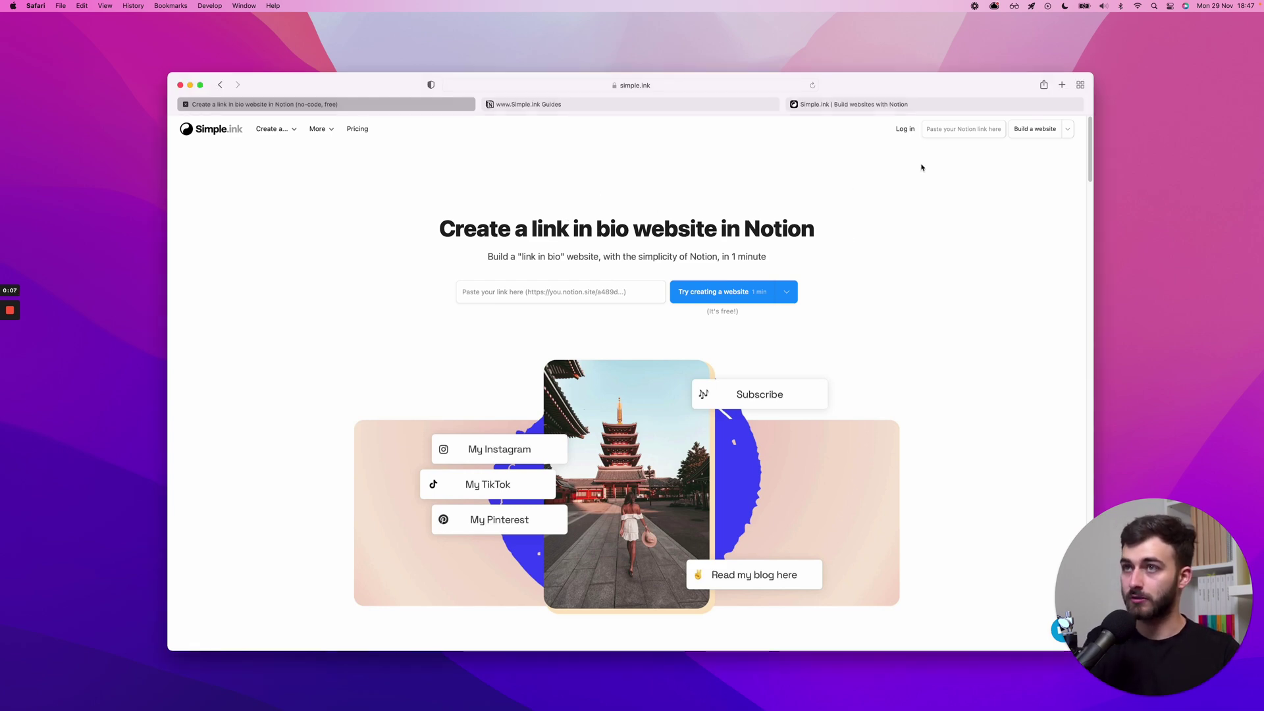
pyautogui.scroll(-10, 486, 232)
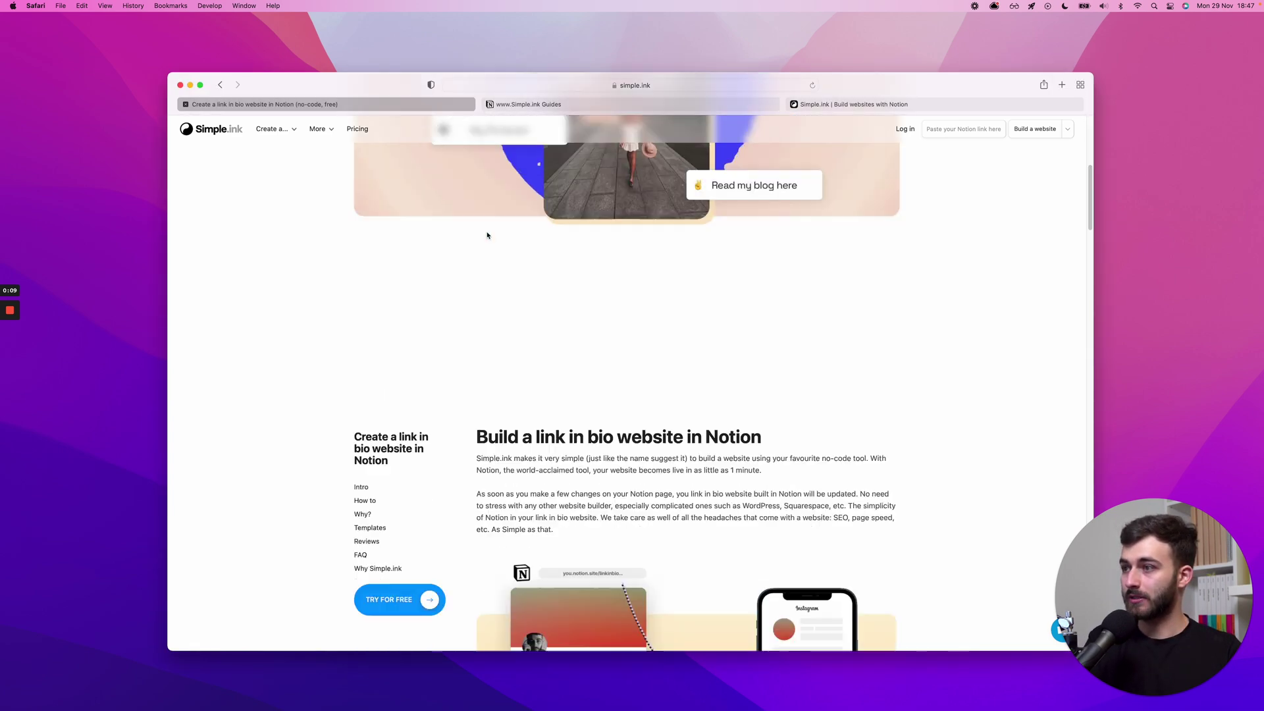
pyautogui.scroll(-3, 487, 235)
pyautogui.scroll(-3, 773, 478)
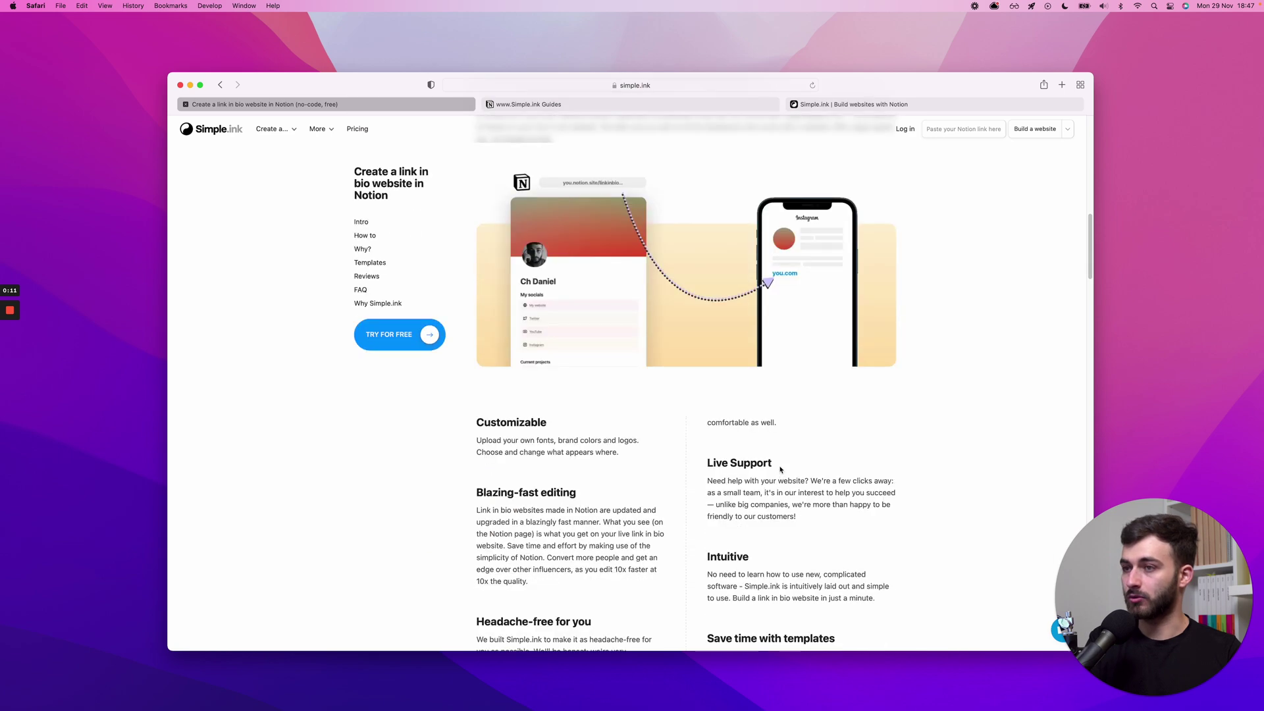
pyautogui.scroll(-4, 625, 468)
pyautogui.scroll(-6, 619, 395)
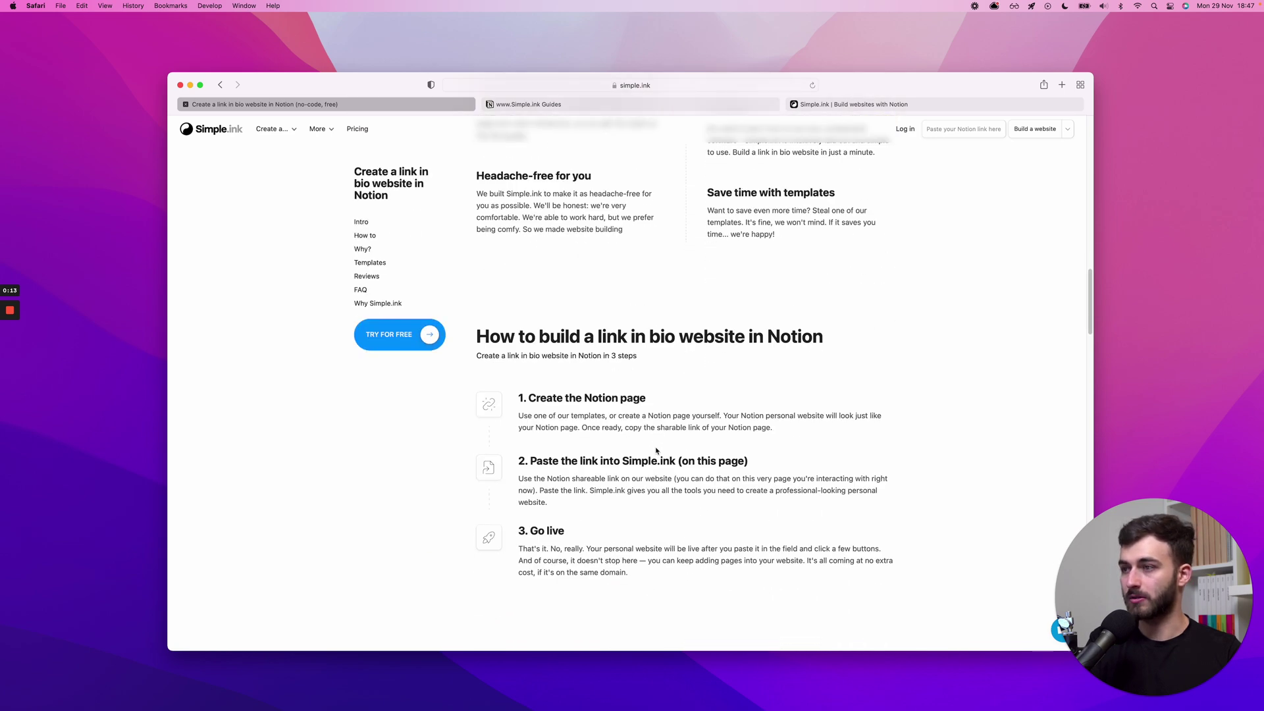
pyautogui.scroll(-8, 656, 436)
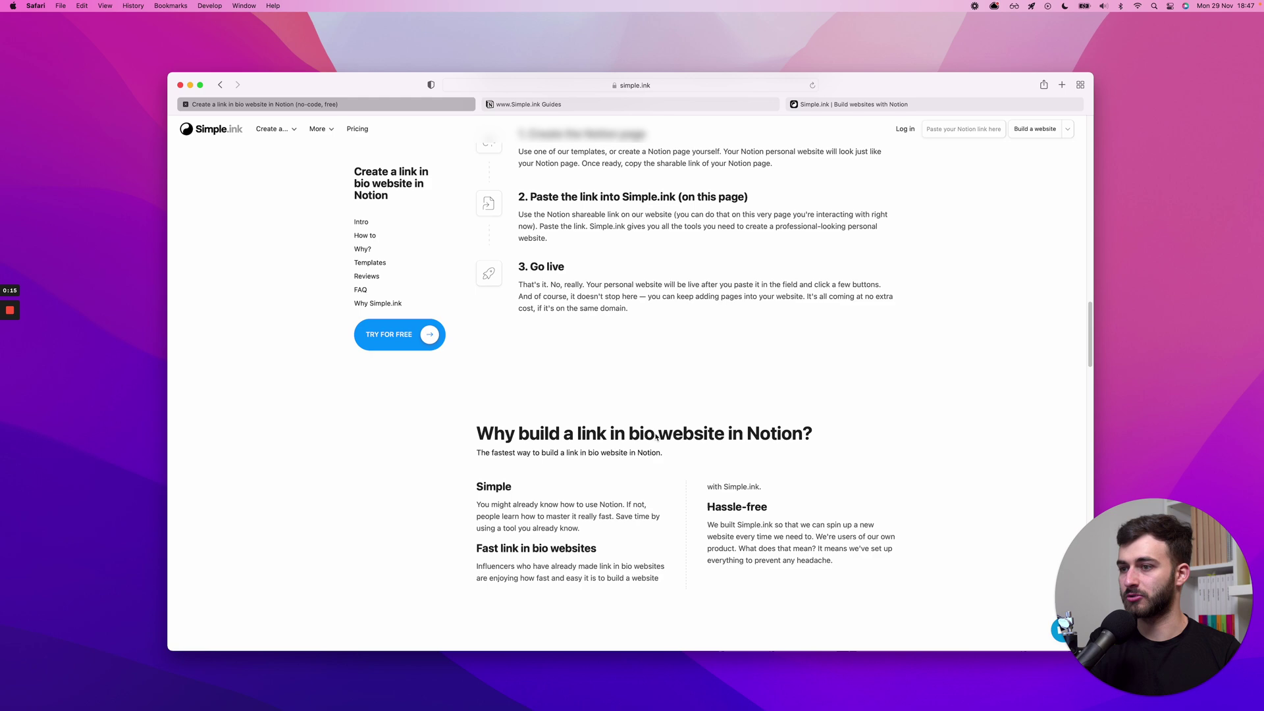
pyautogui.scroll(-1, 656, 433)
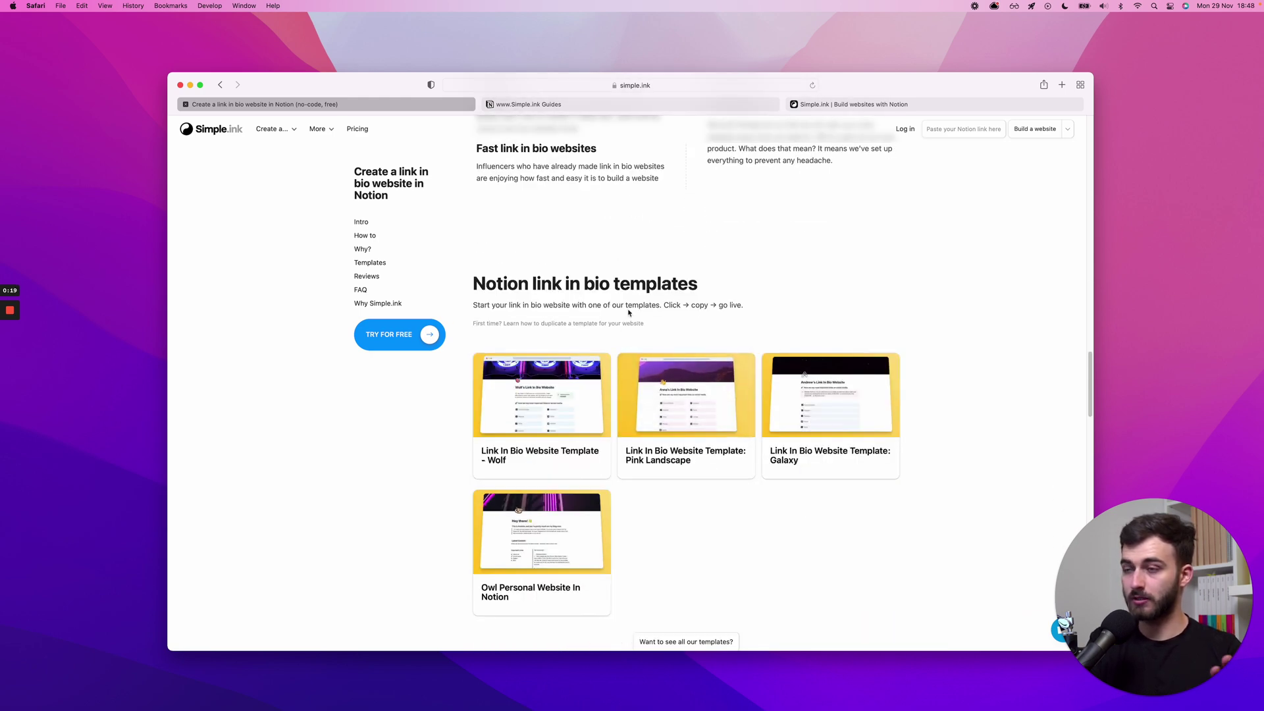
pyautogui.scroll(-1, 697, 304)
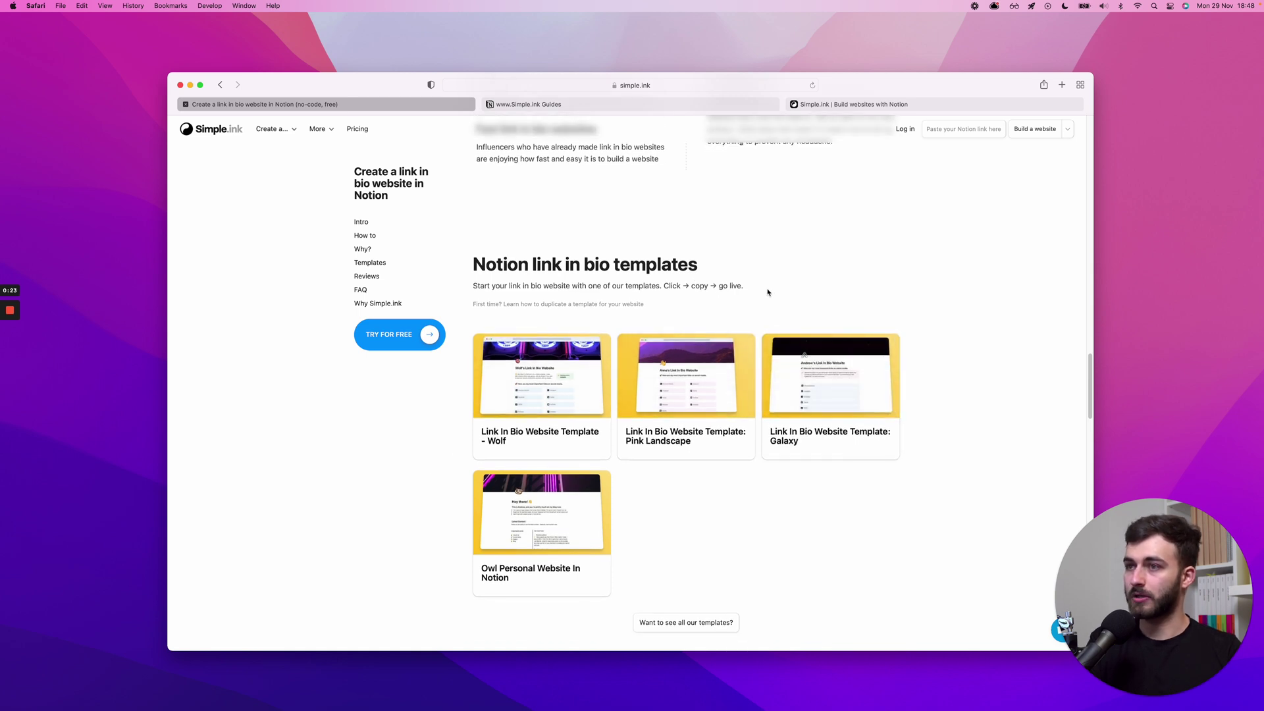
pyautogui.scroll(-2, 769, 293)
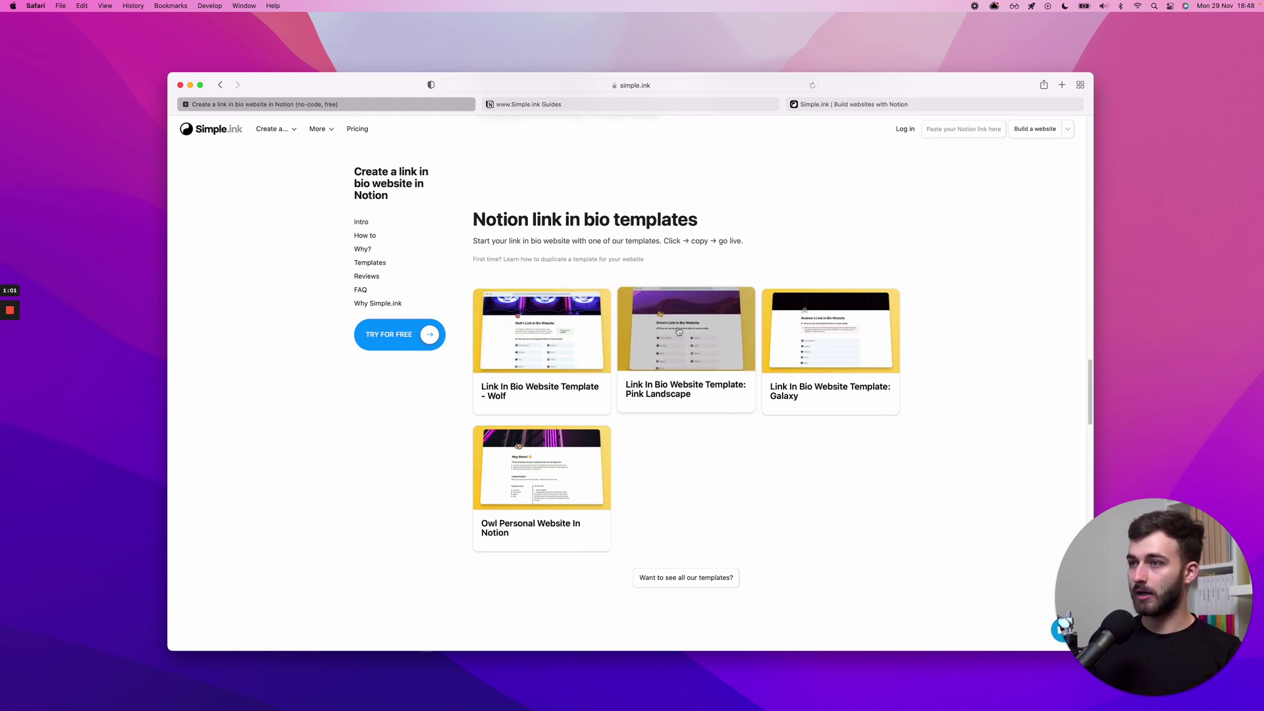
# - Open the Pink Landscape template's Notion page in a new tab and choose Duplicate
pyautogui.keyDown('super'); pyautogui.click(507, 308); pyautogui.keyUp('super')
pyautogui.click(548, 104)
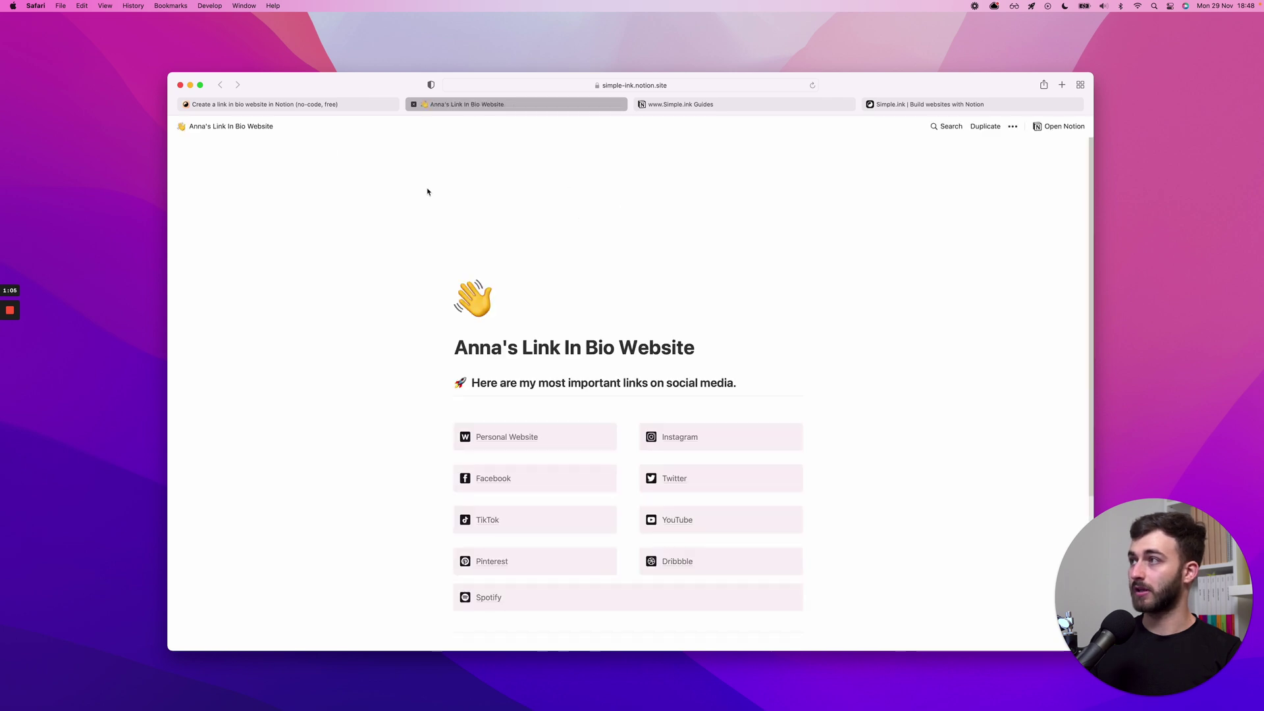
pyautogui.scroll(-5, 638, 348)
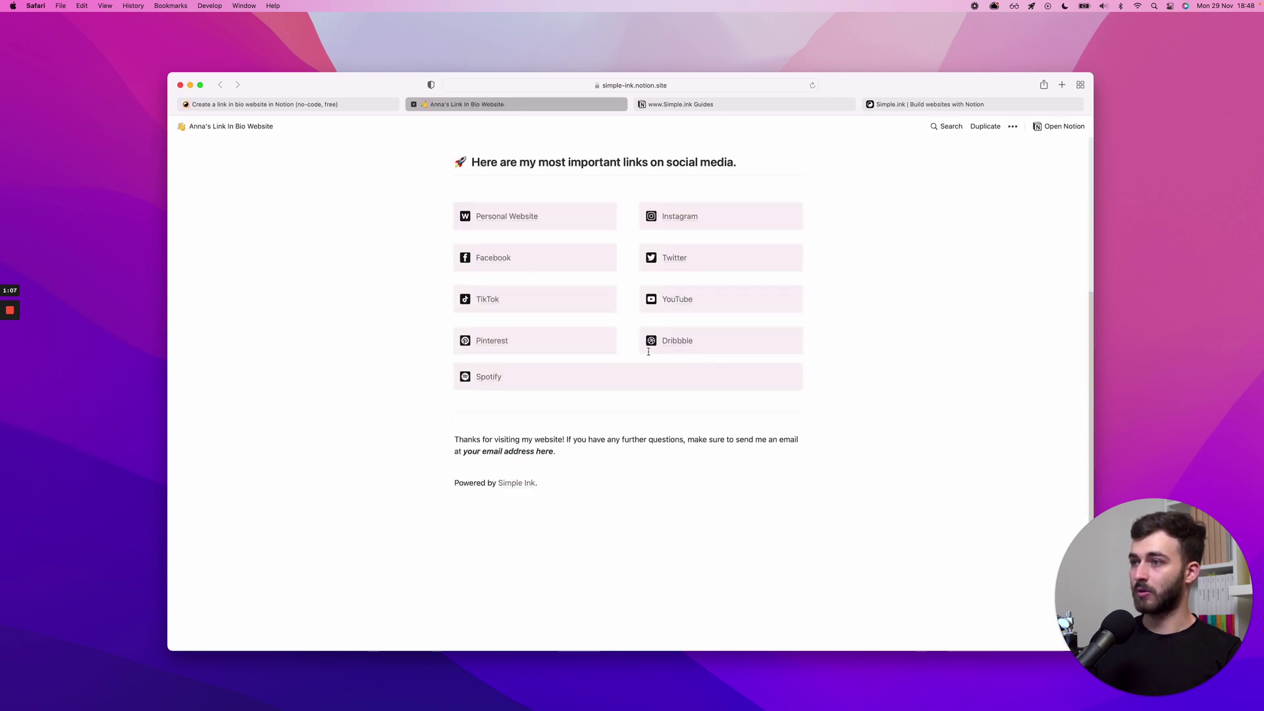
pyautogui.scroll(4, 497, 312)
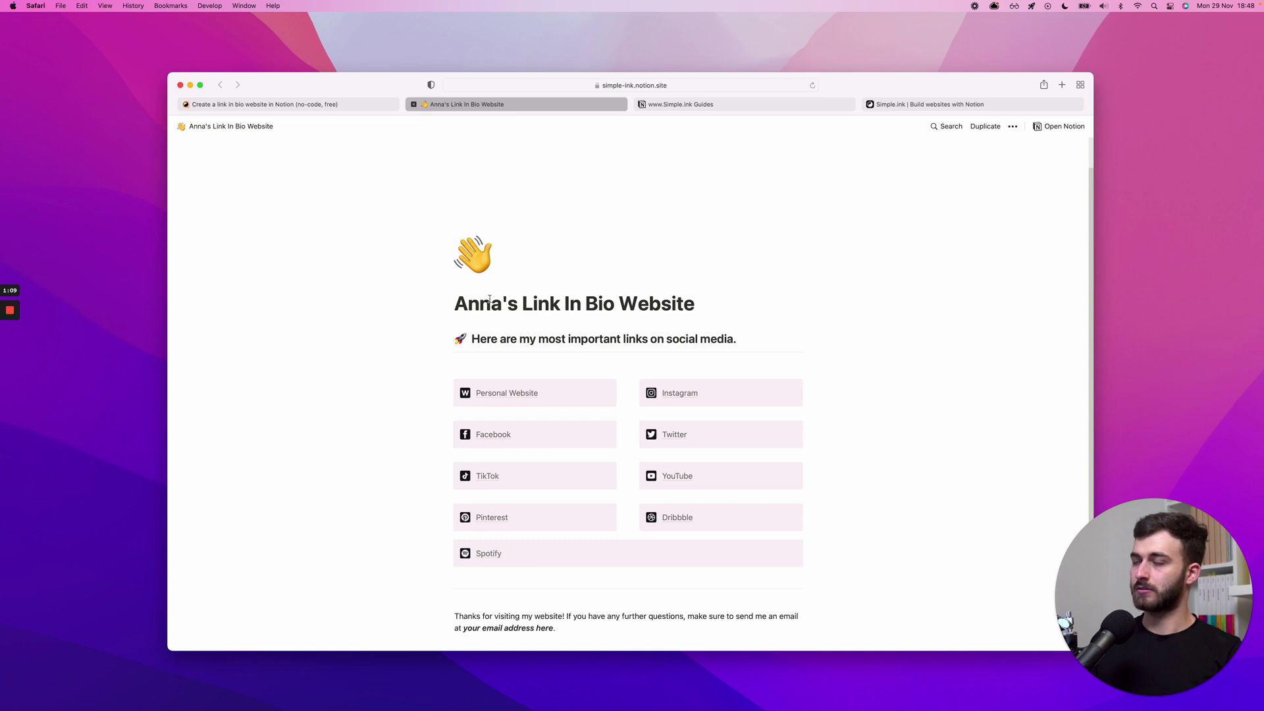
pyautogui.click(981, 135)
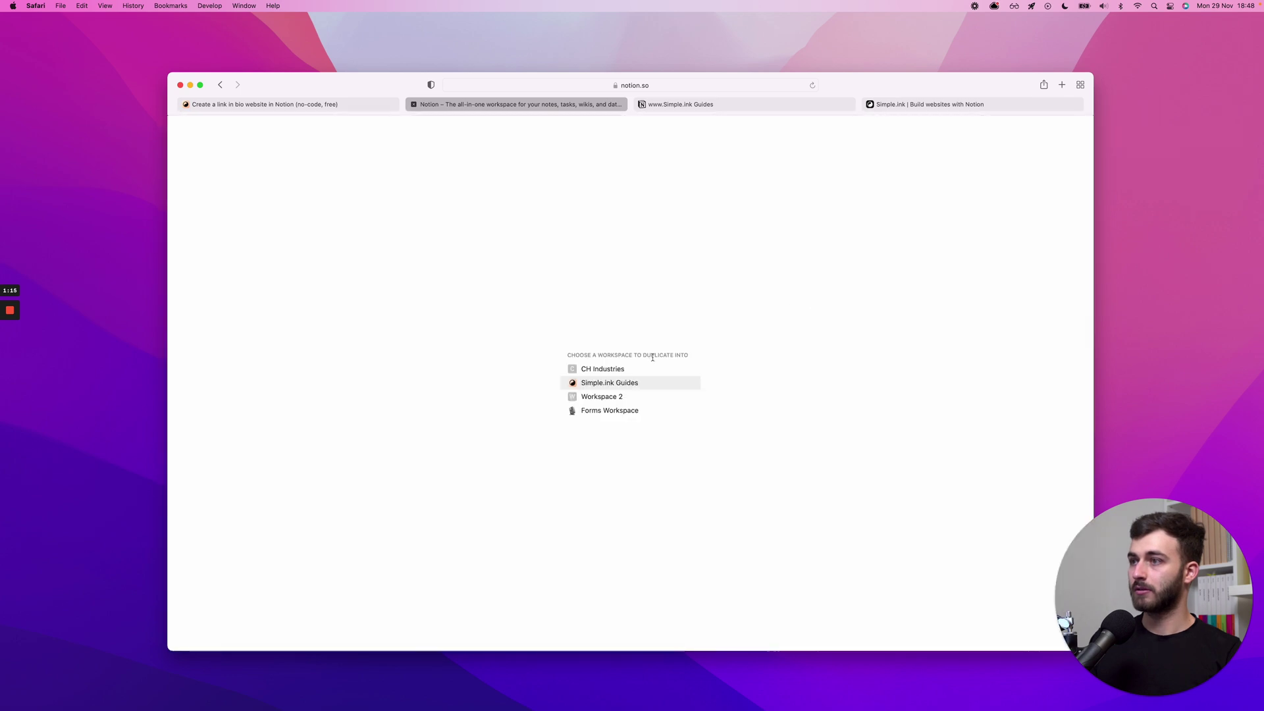
# - Duplicate the template into the Simple.ink Guides workspace and place the caret in the page title
pyautogui.click(588, 386)
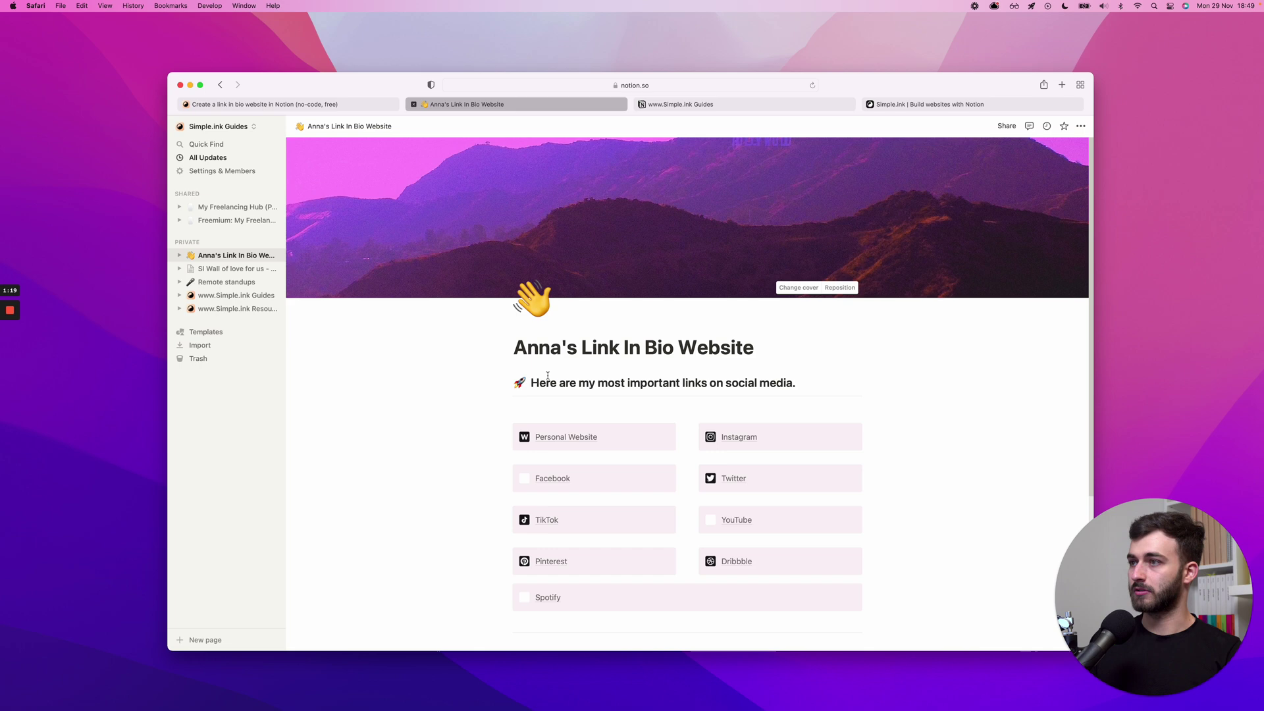
pyautogui.doubleClick(539, 350)
pyautogui.click(519, 348)
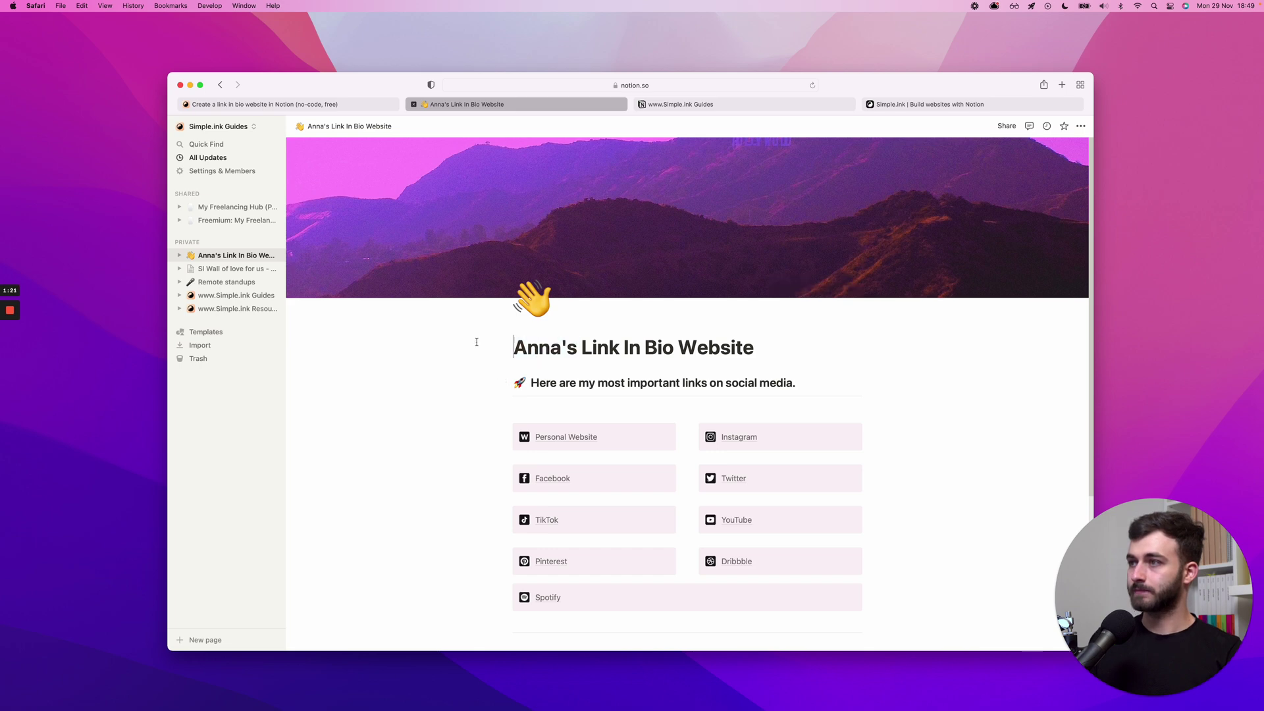
pyautogui.press('super+Right')
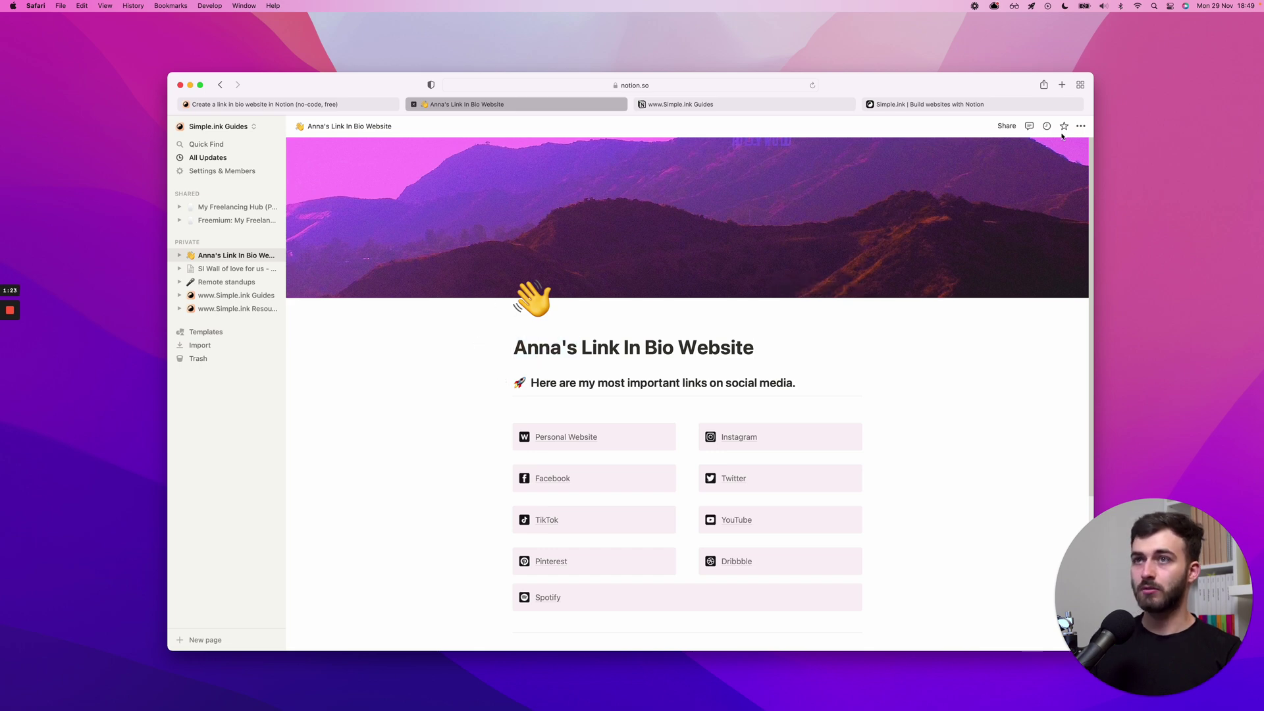
# - Share the duplicated page to the web, copy its public link, and close the Guides tab
pyautogui.click(1006, 129)
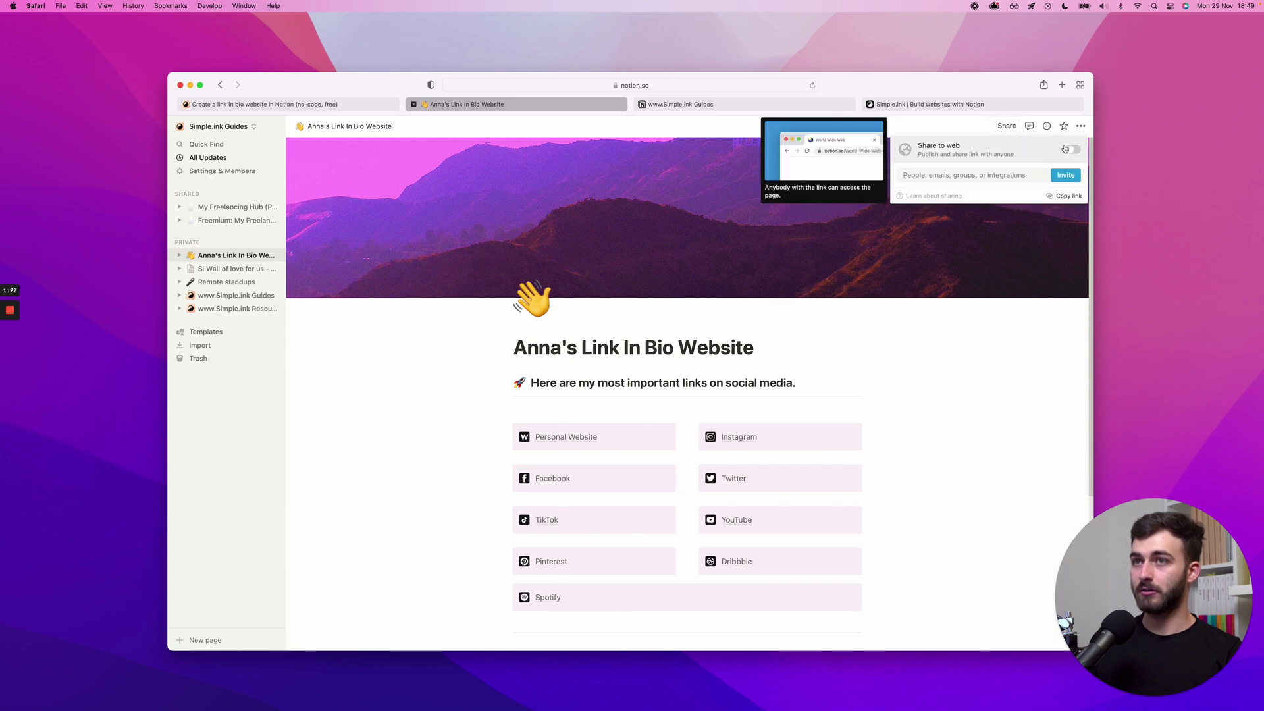
pyautogui.click(1071, 150)
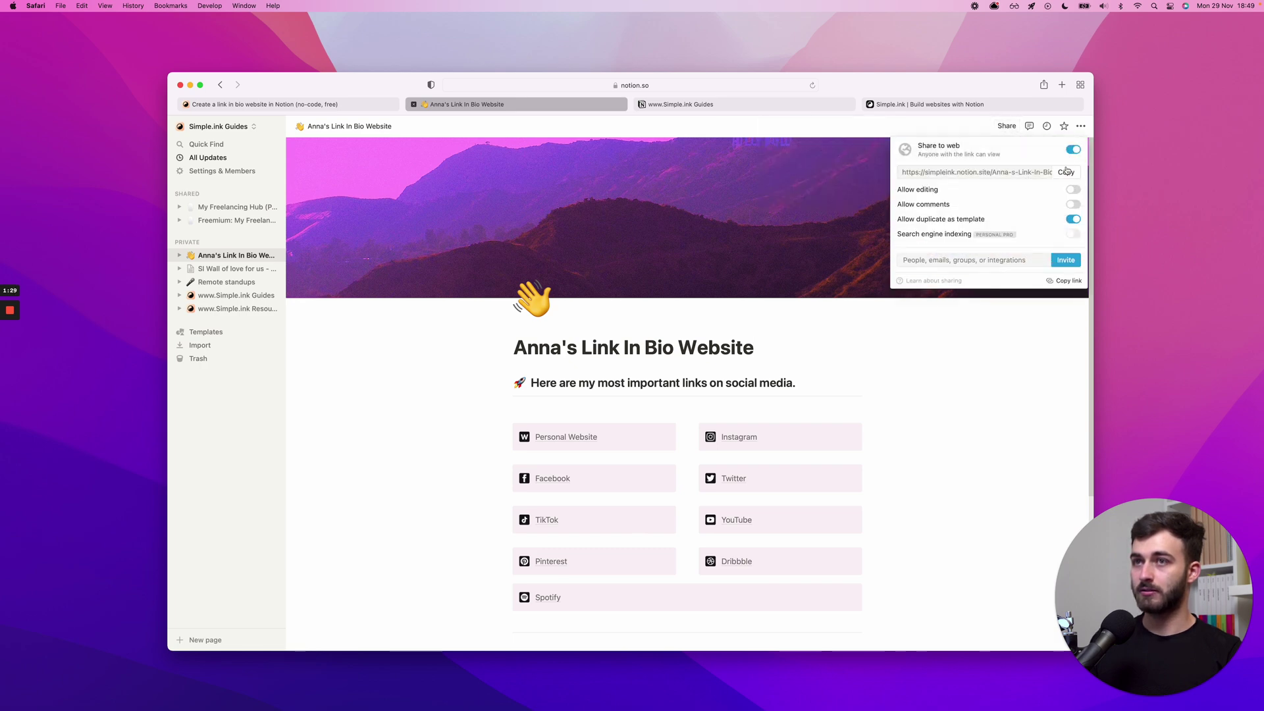
pyautogui.click(1066, 172)
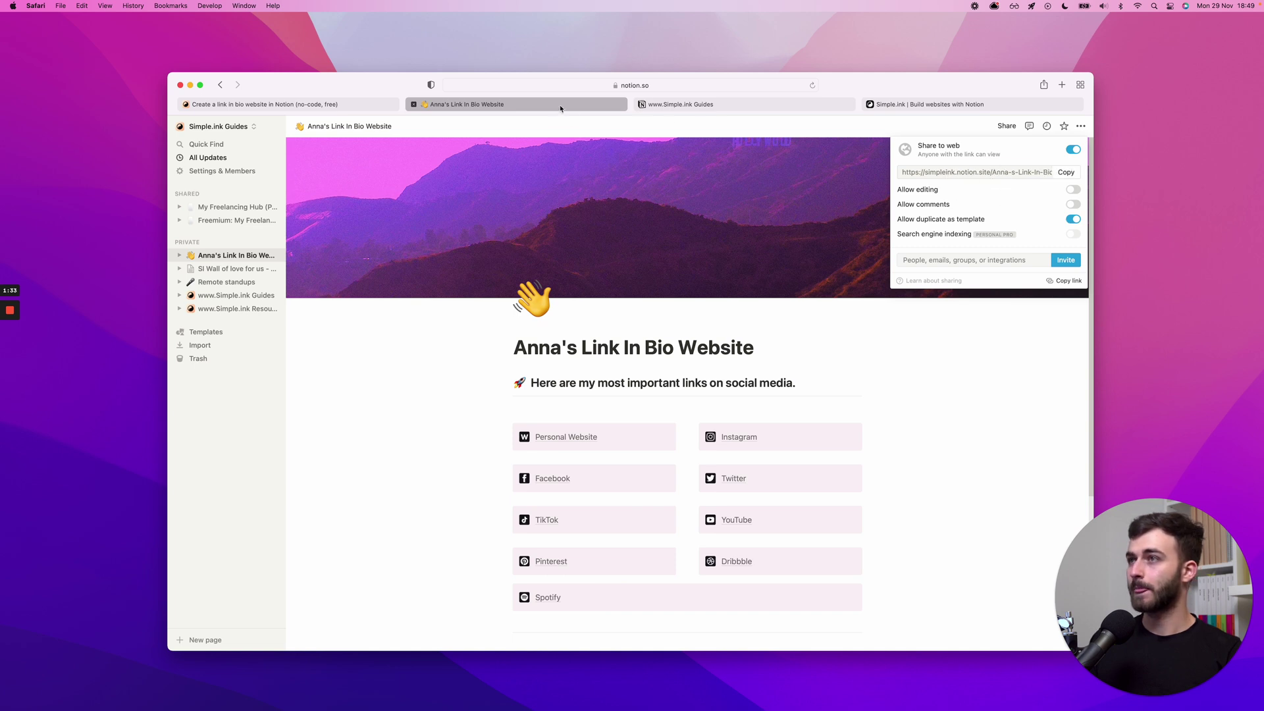
pyautogui.click(771, 104)
pyautogui.press('super+w')
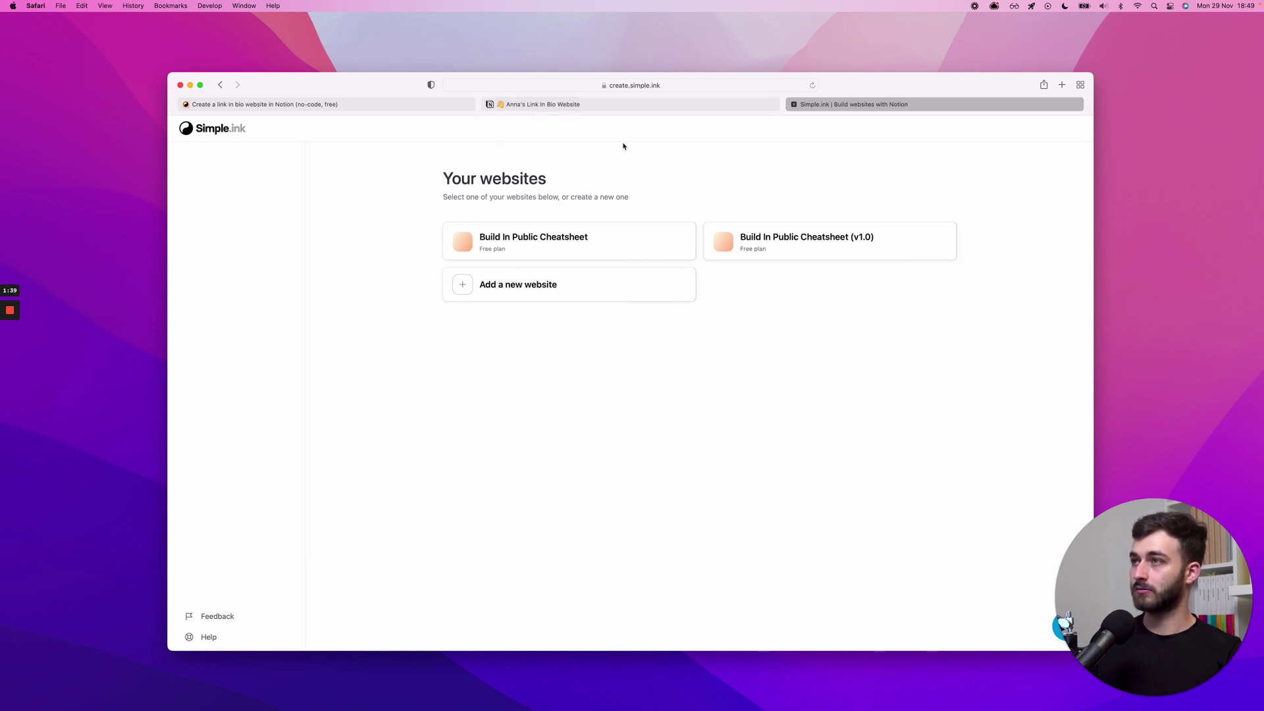
# - Paste the Notion link into the Simple.ink website maker in a new tab, then close that tab
pyautogui.click(364, 104)
pyautogui.keyDown('super'); pyautogui.click(211, 129); pyautogui.keyUp('super')
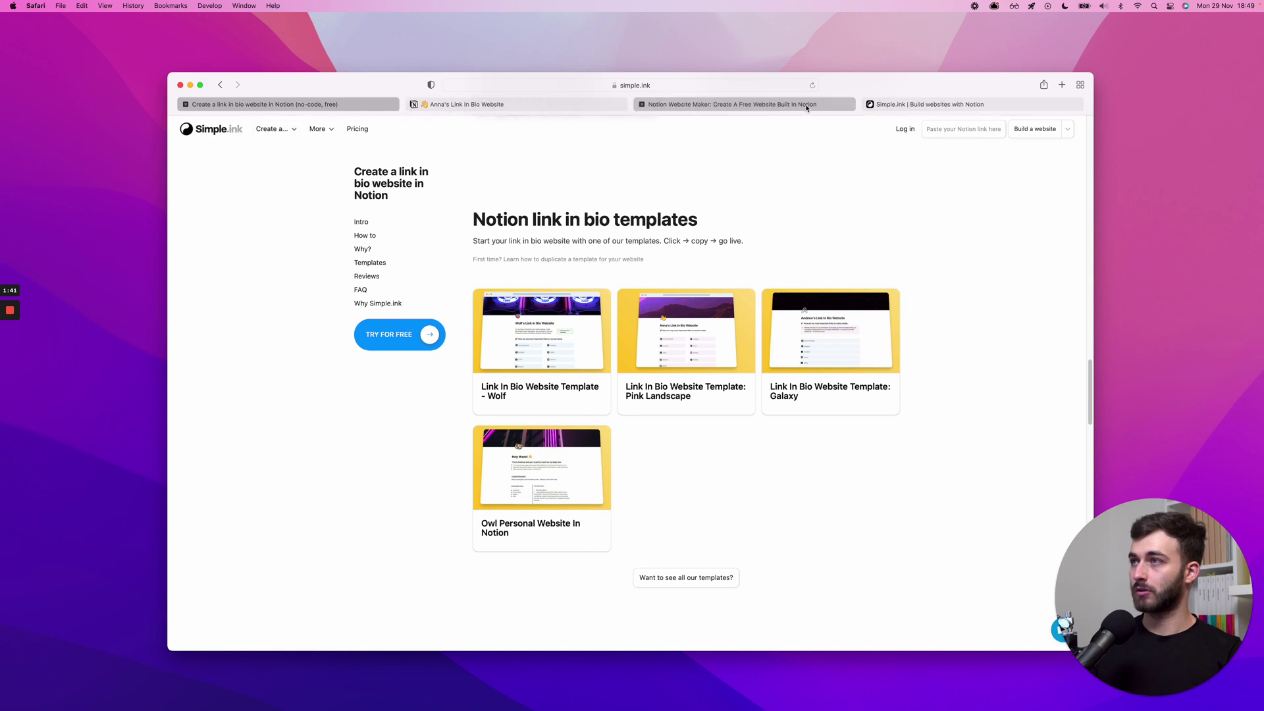
pyautogui.click(804, 105)
pyautogui.click(612, 249)
pyautogui.press('cmd+v')
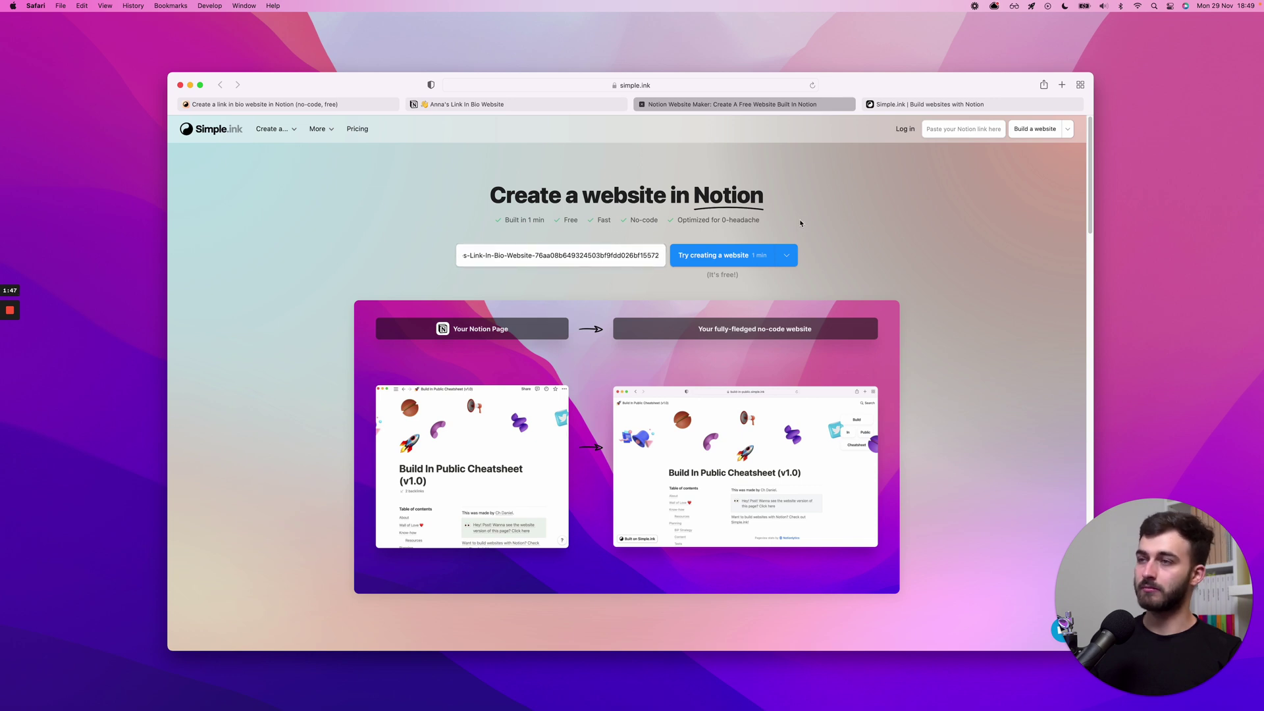
pyautogui.press('cmd+w')
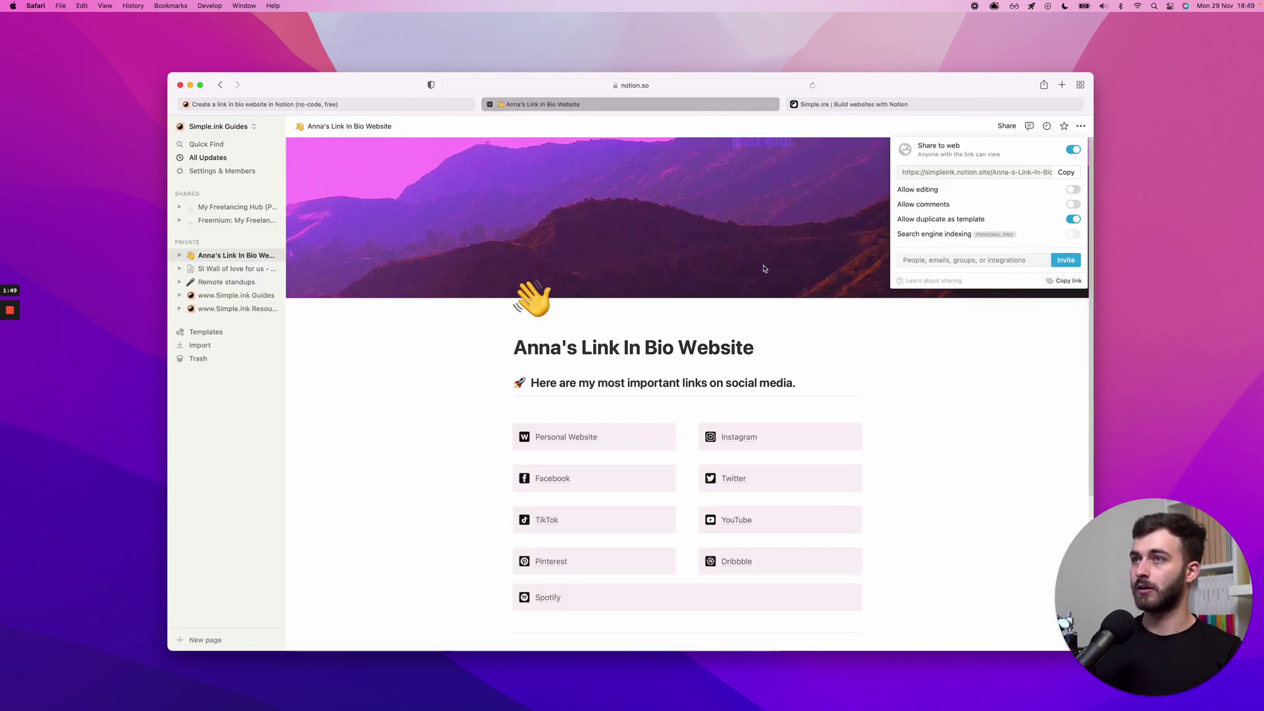
# - Start a new website from the Simple.ink websites list and paste the Notion page link into it
pyautogui.click(807, 107)
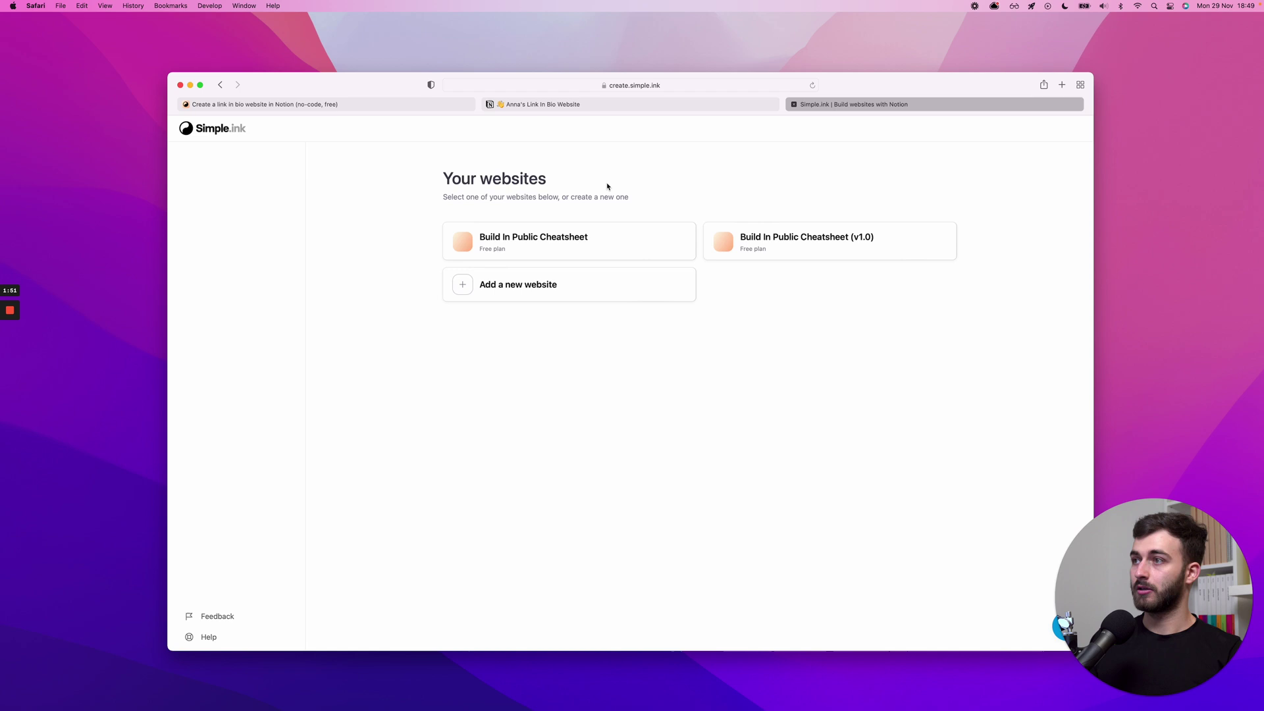
pyautogui.click(506, 300)
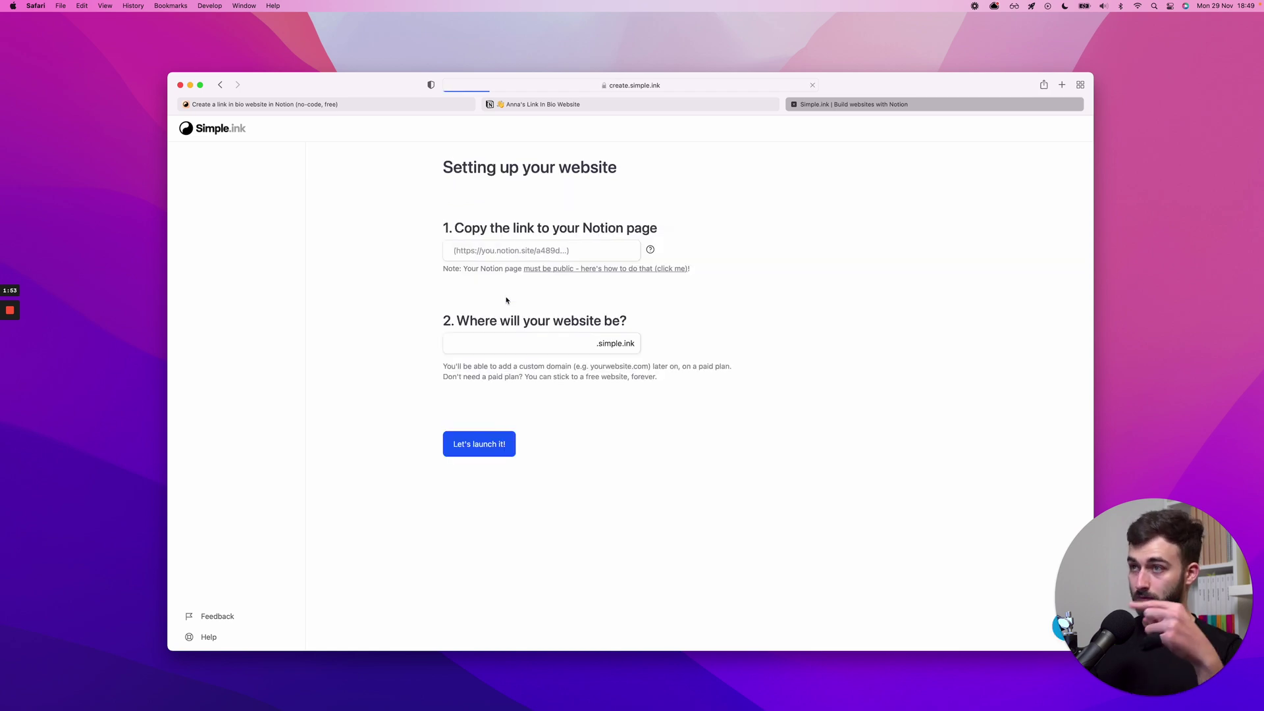
pyautogui.click(499, 251)
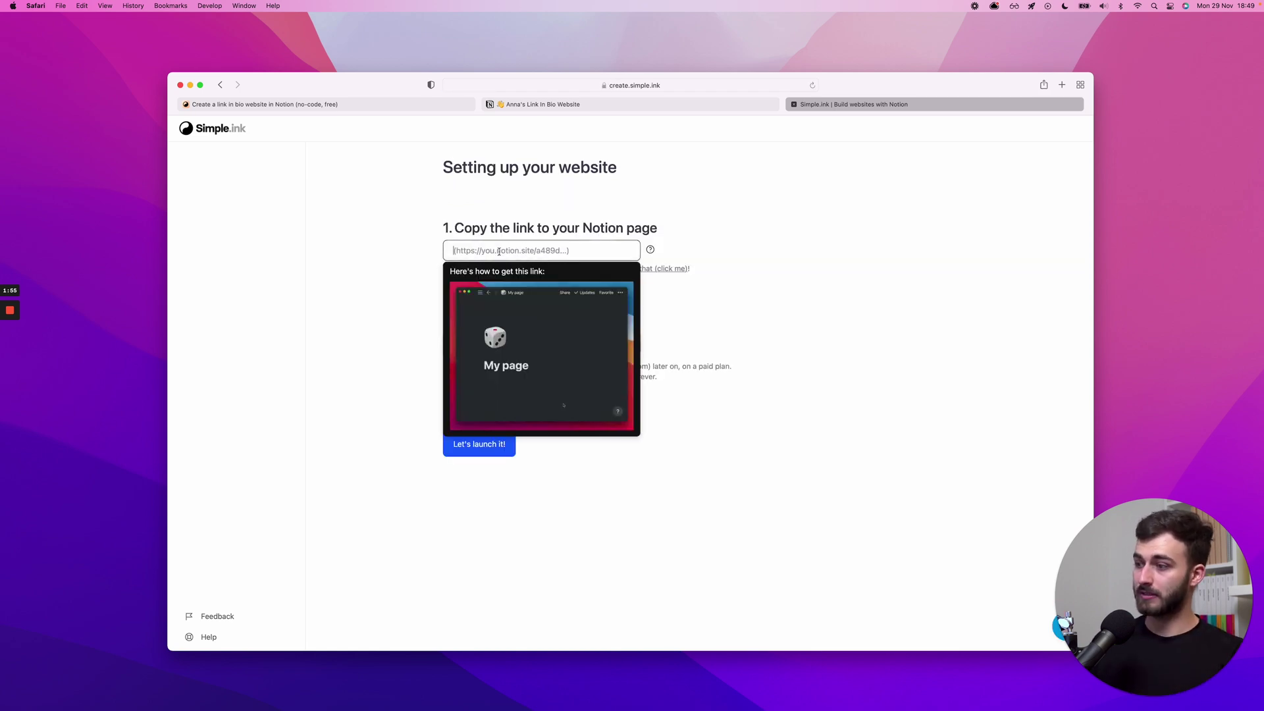
pyautogui.press('super+v')
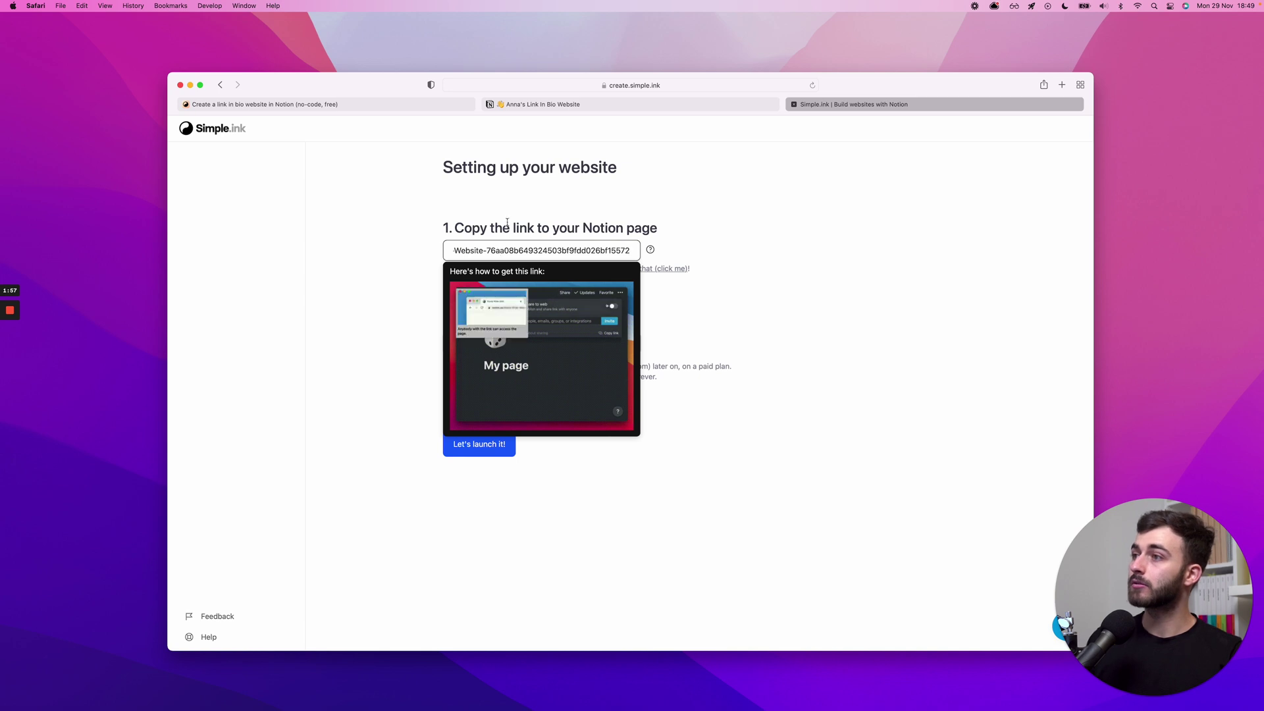
pyautogui.click(512, 217)
pyautogui.press('Tab')
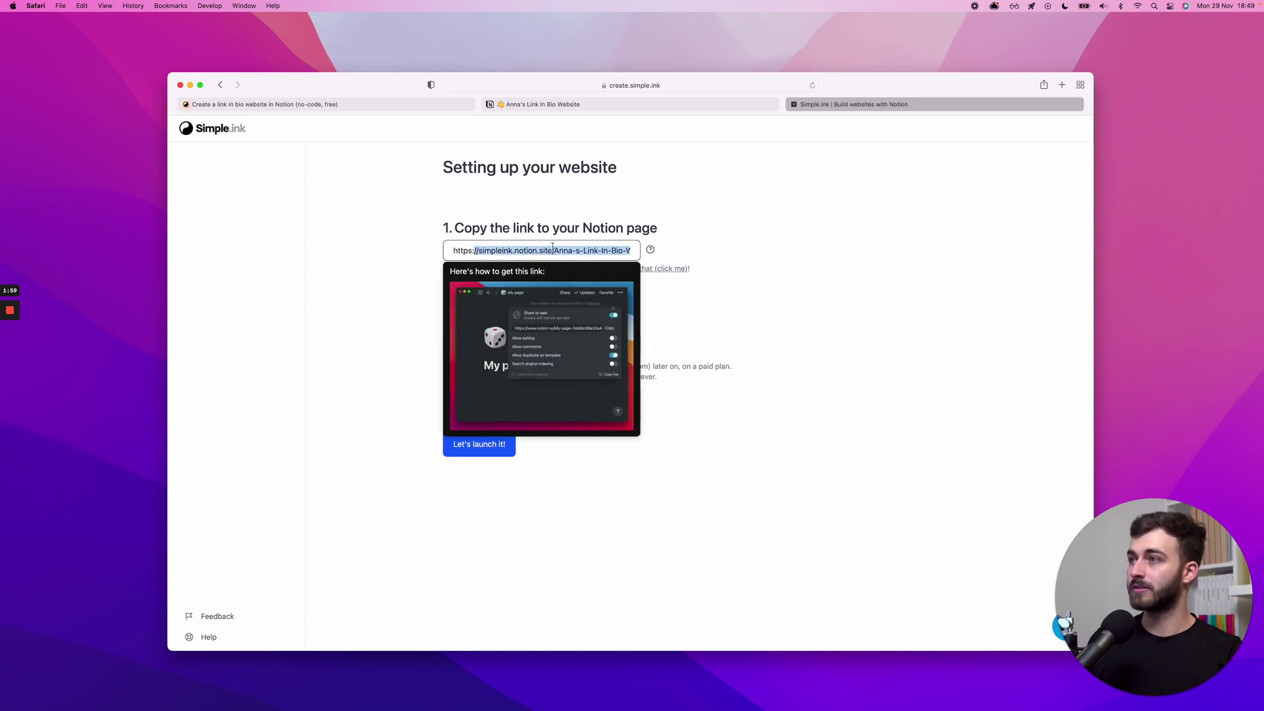
pyautogui.click(612, 226)
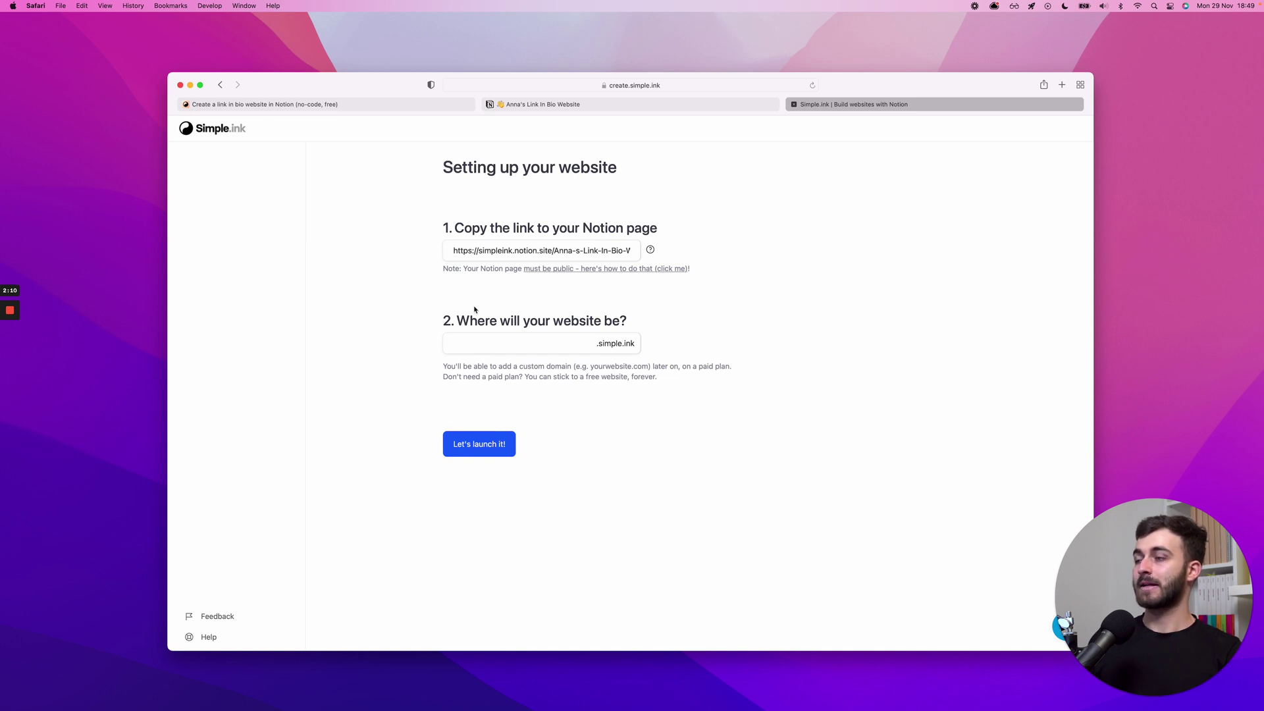
# - Enter chdaniel-bio as the subdomain before .simple.ink in the website address field
pyautogui.click(475, 337)
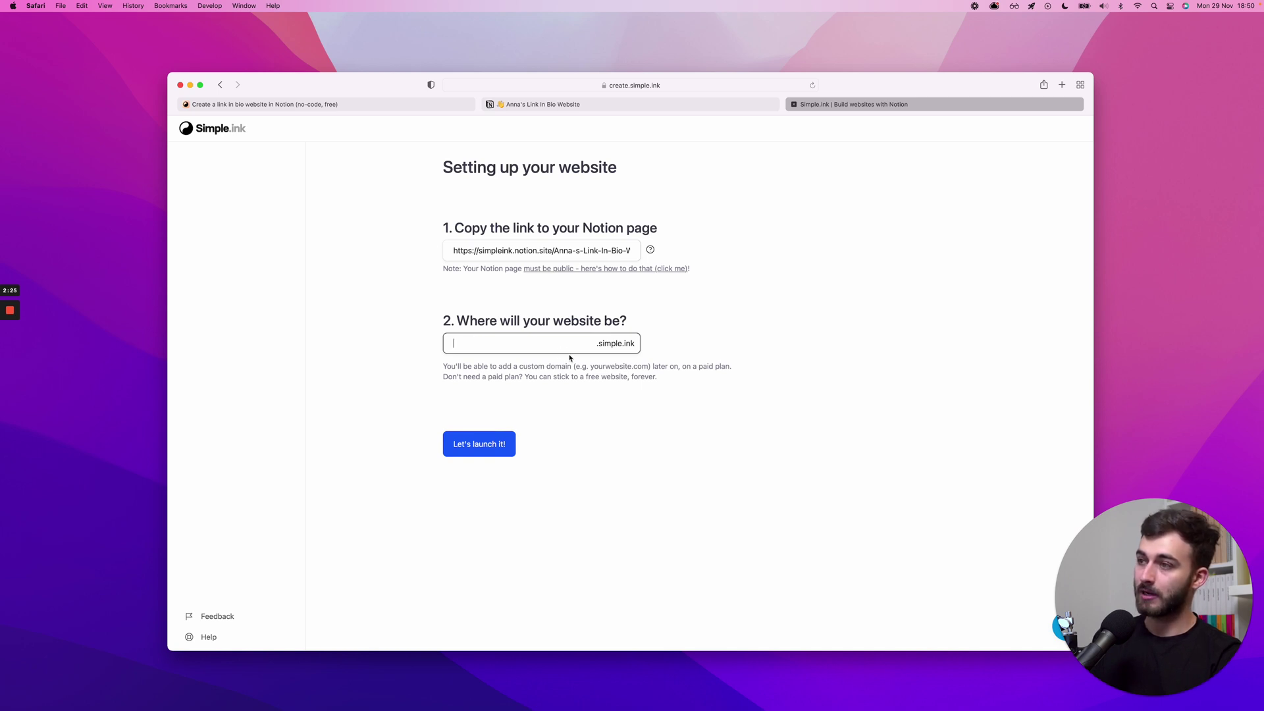
pyautogui.click(598, 343)
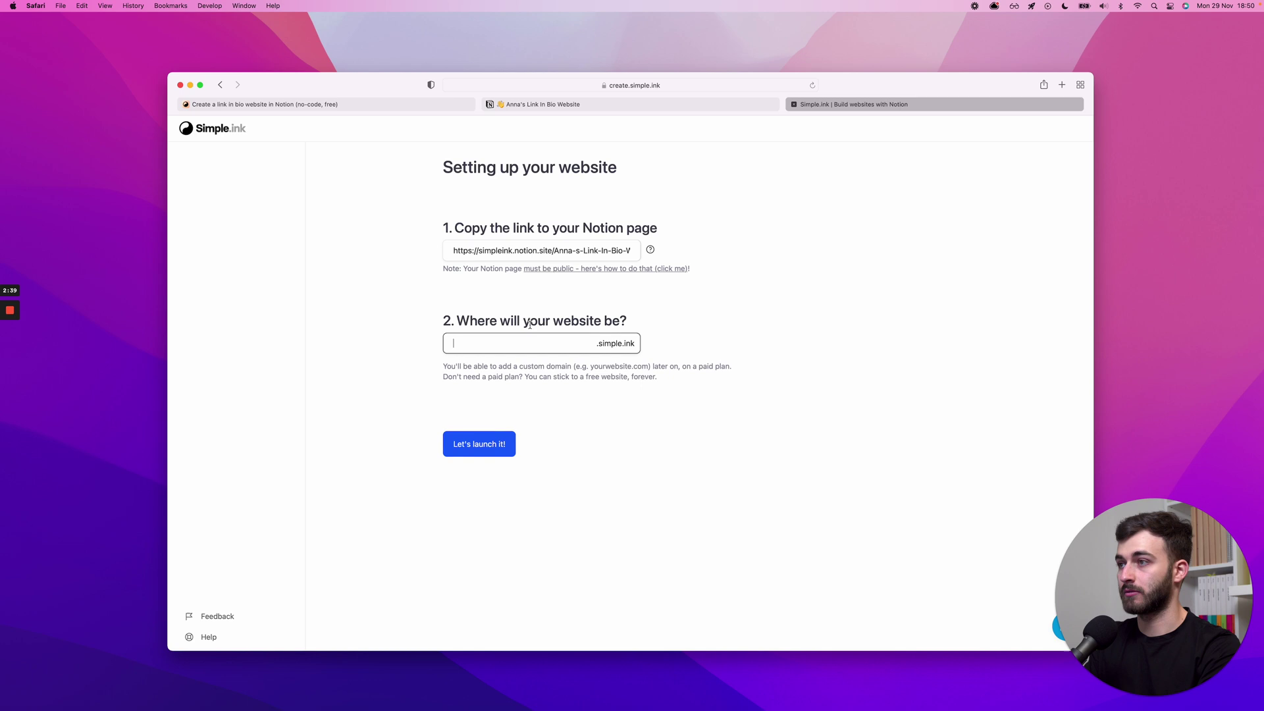
pyautogui.write('chdanielbio')
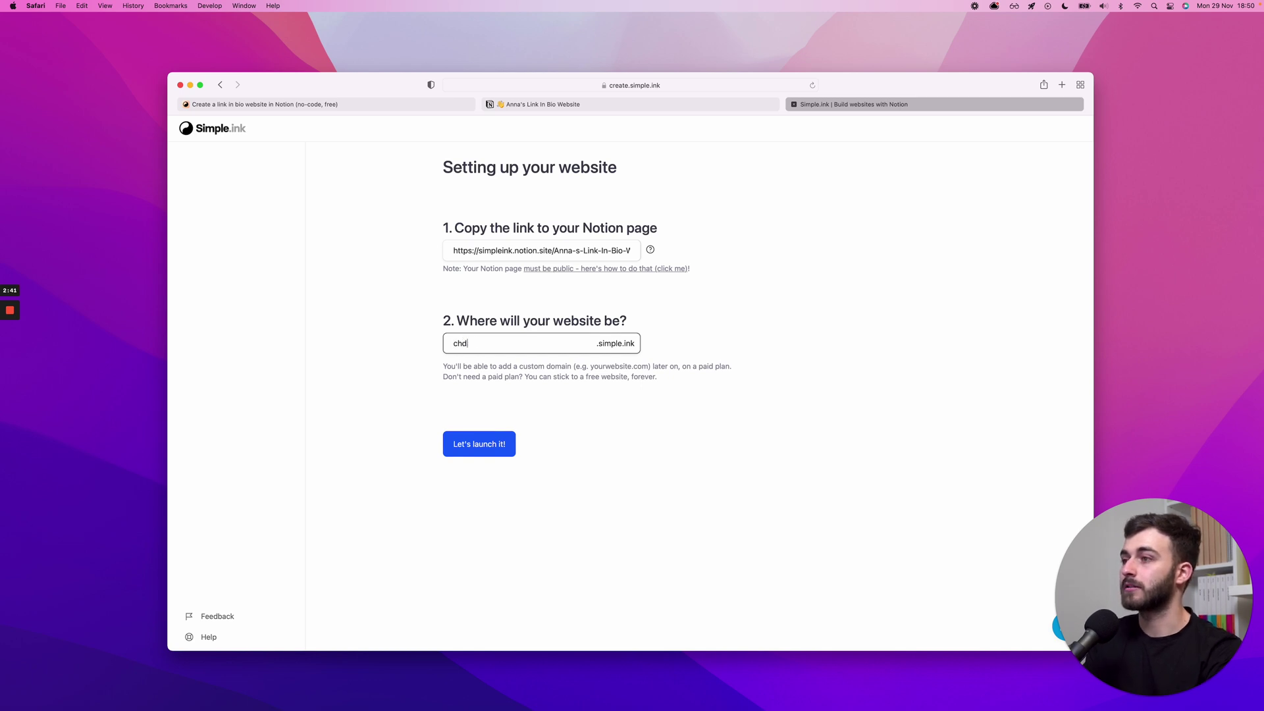
pyautogui.click(636, 334)
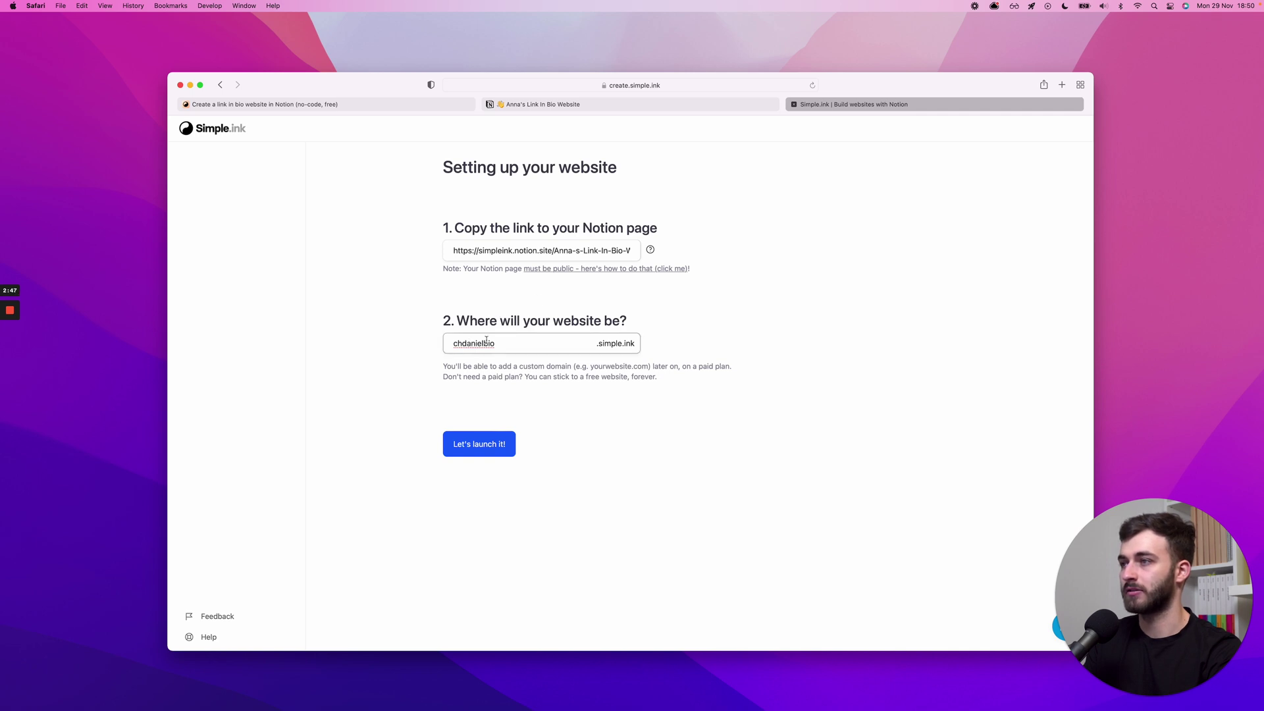
pyautogui.click(486, 341)
pyautogui.press('Delete')
pyautogui.press('Delete')
pyautogui.press('Delete')
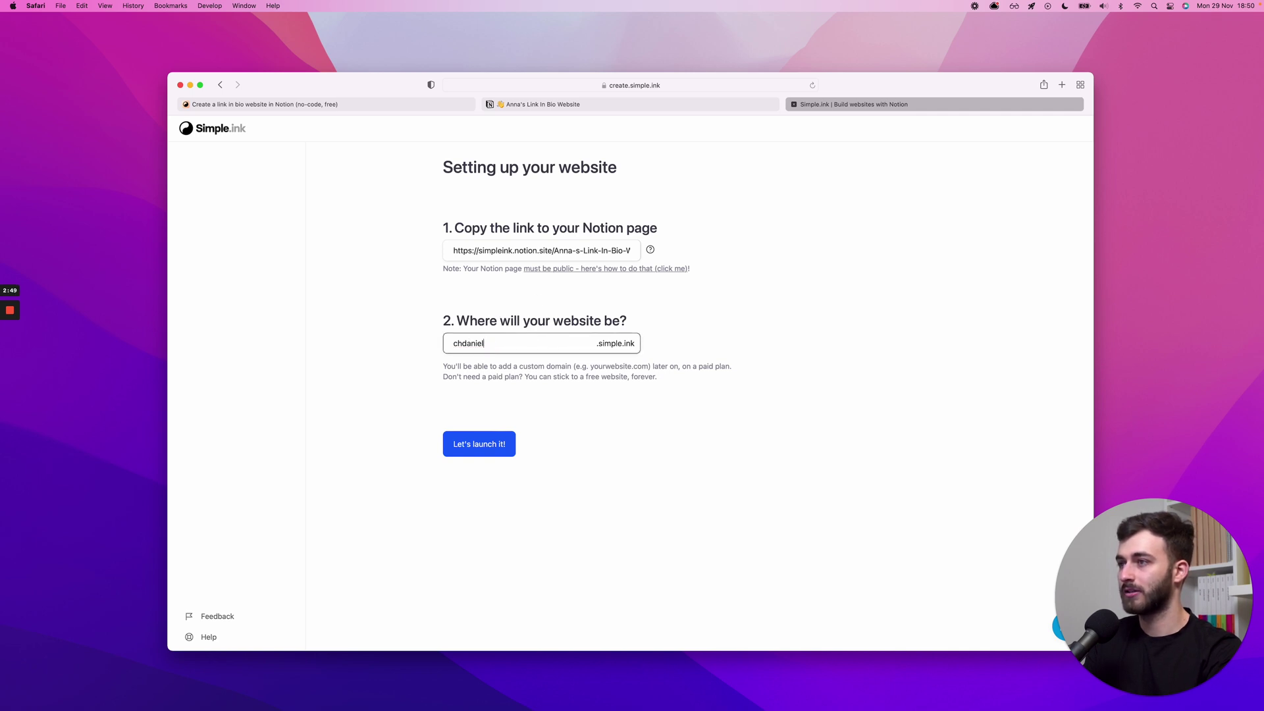
pyautogui.write('bio')
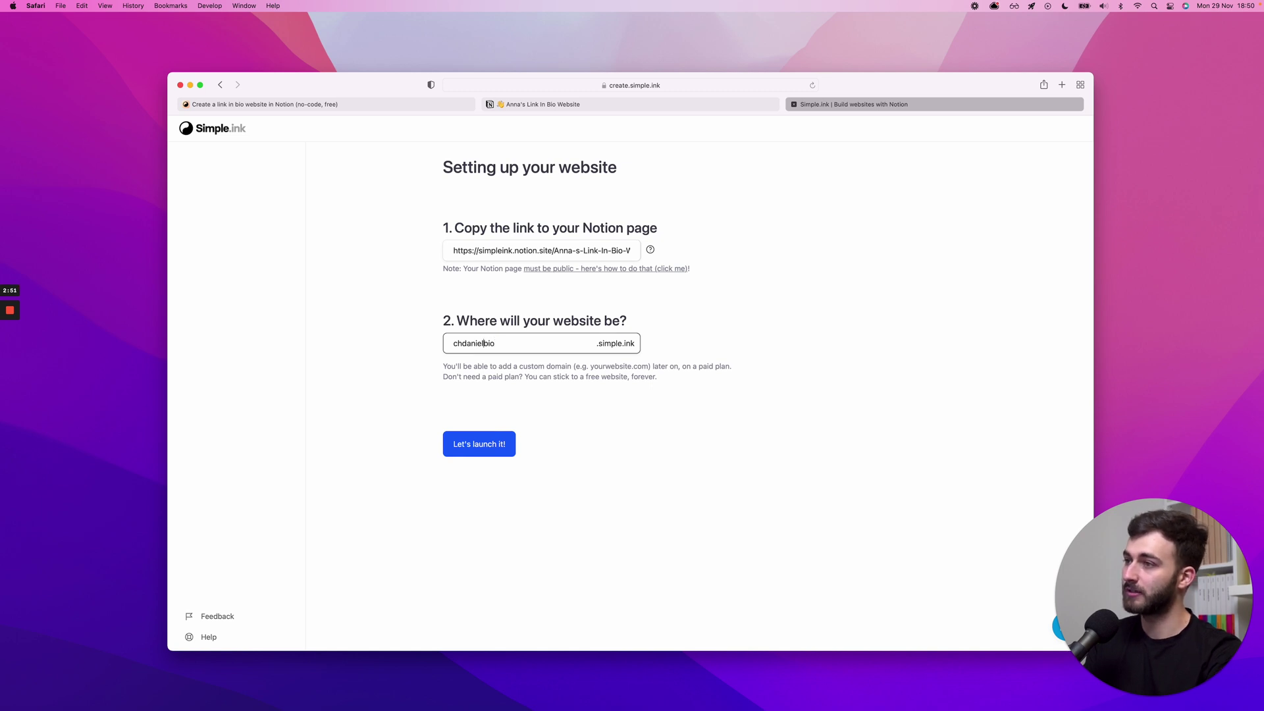
pyautogui.write('-')
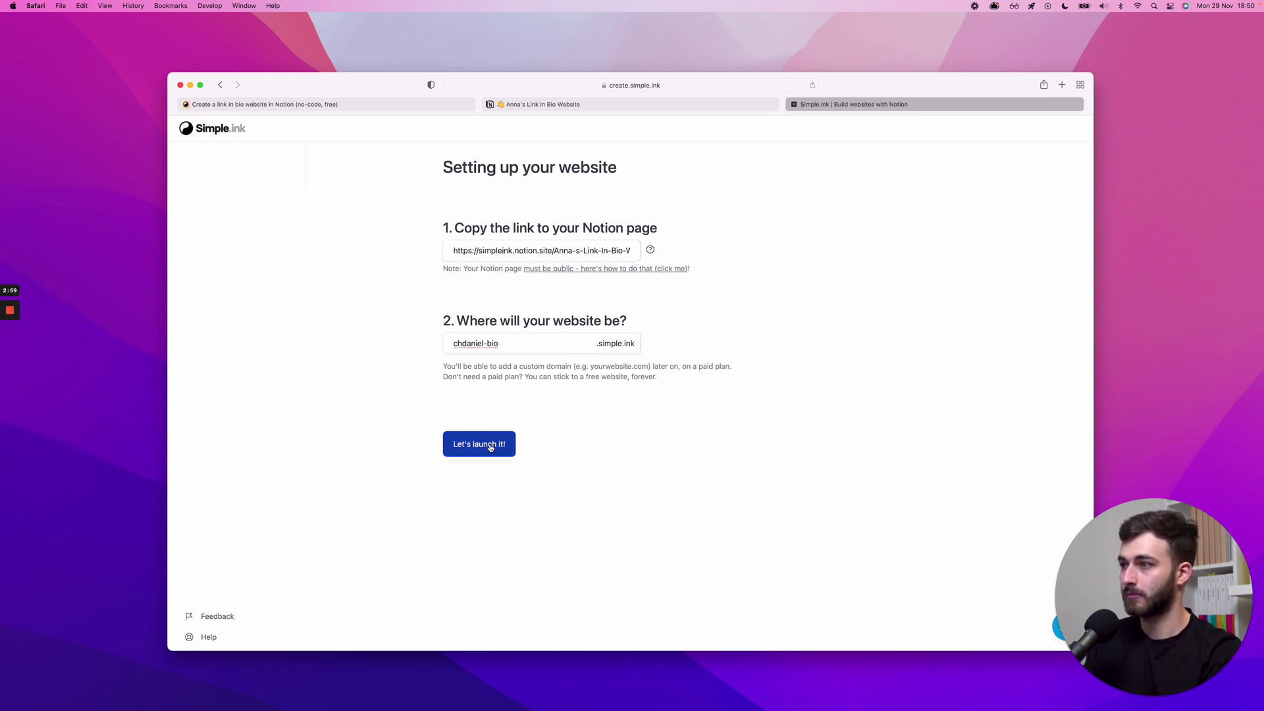
# - Launch the site at chdaniel-bio.simple.ink, expand Site customization, and return to the Notion page
pyautogui.click(491, 448)
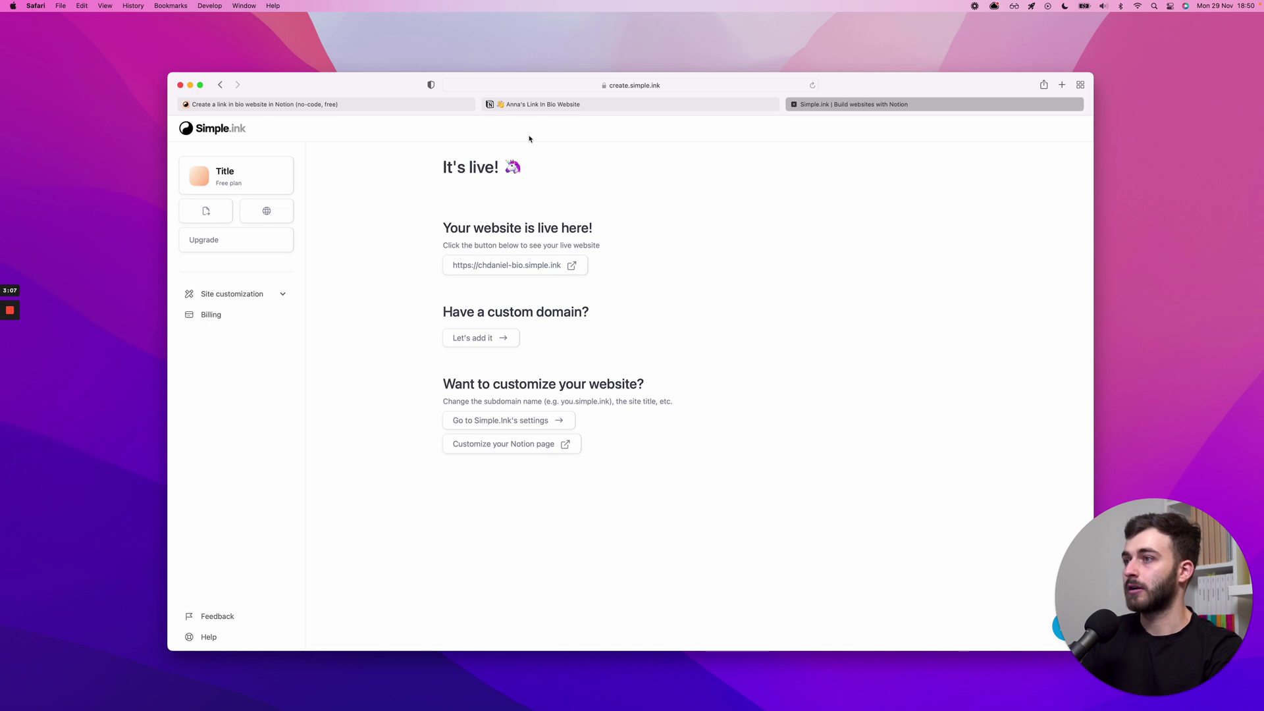
pyautogui.moveTo(486, 312); pyautogui.dragTo(577, 312)
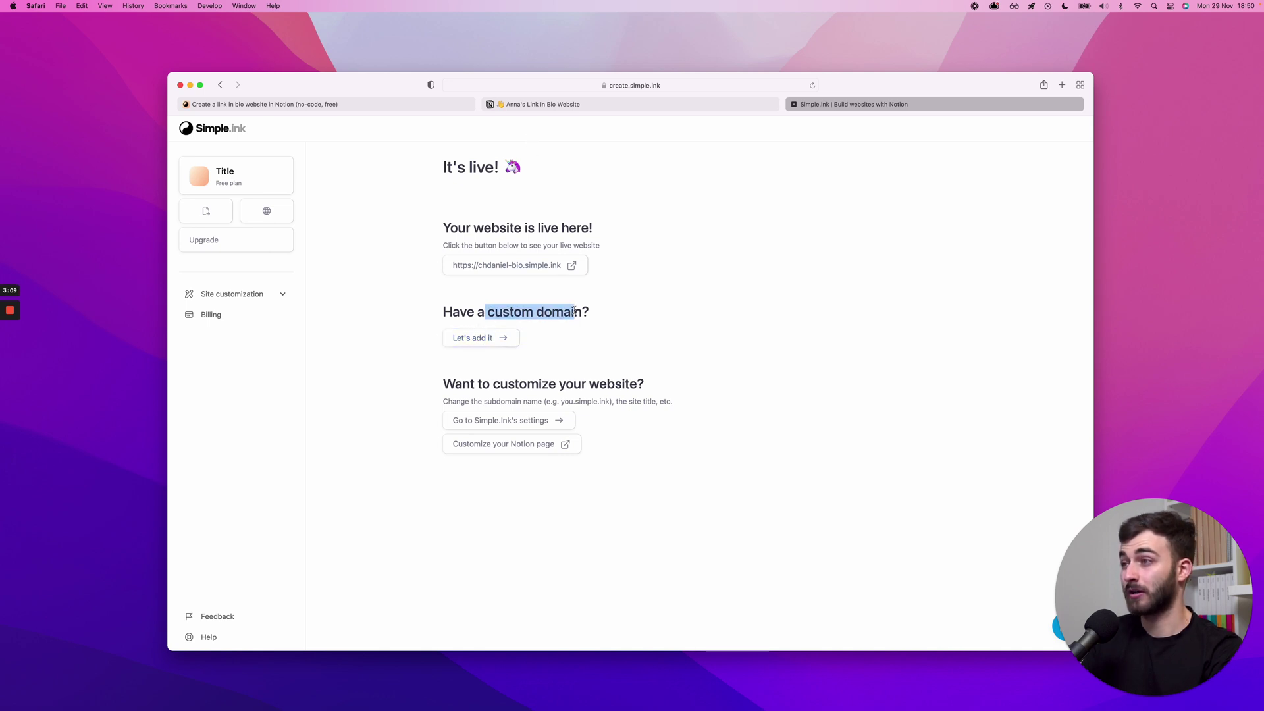
pyautogui.click(573, 309)
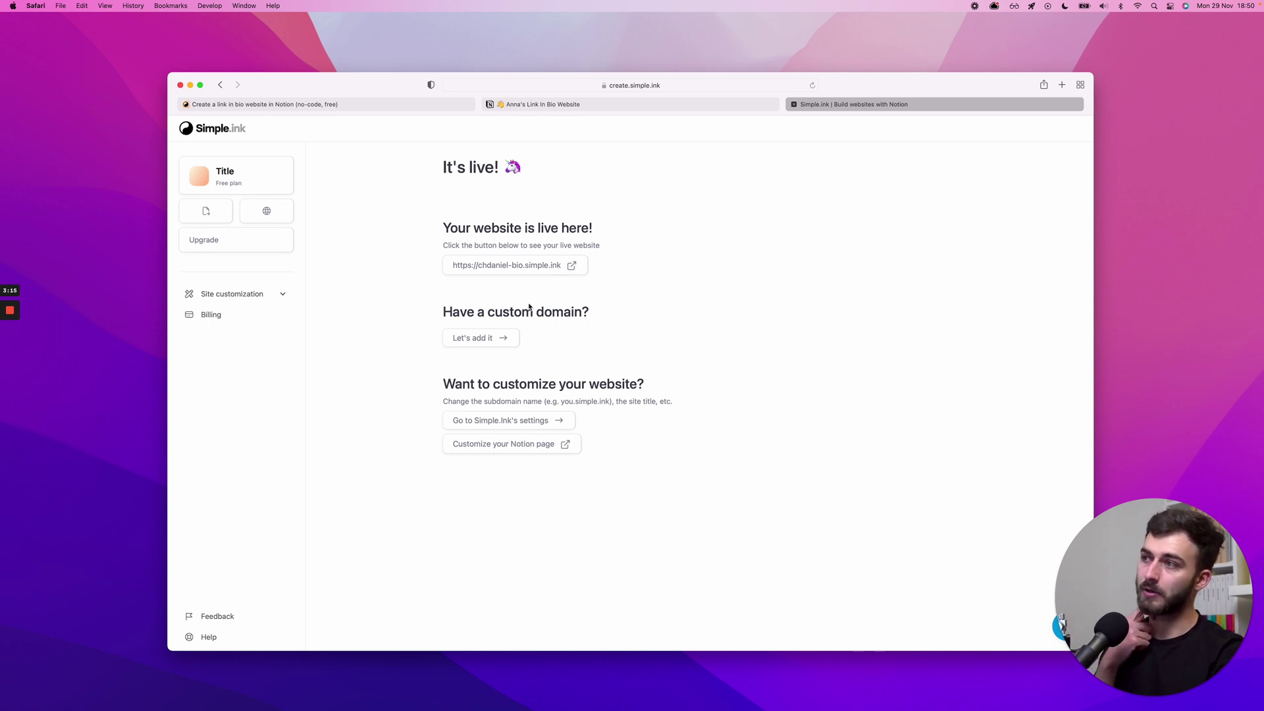
pyautogui.click(243, 293)
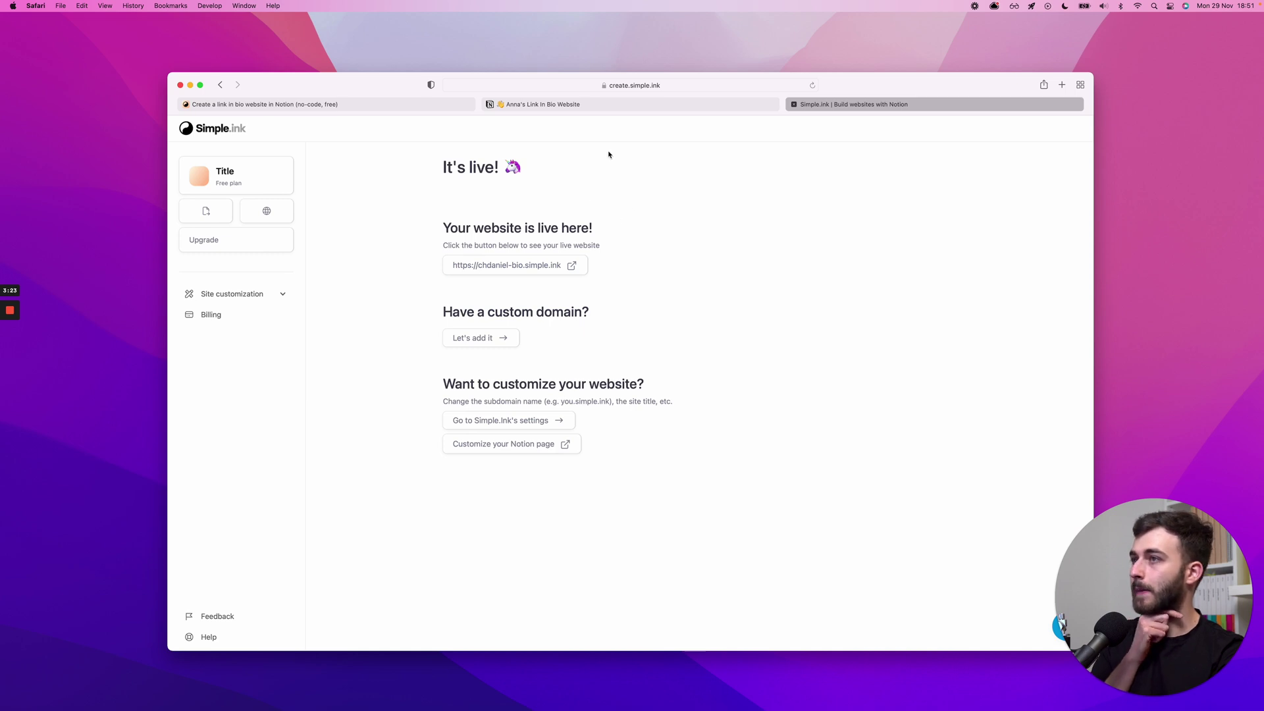
pyautogui.click(590, 106)
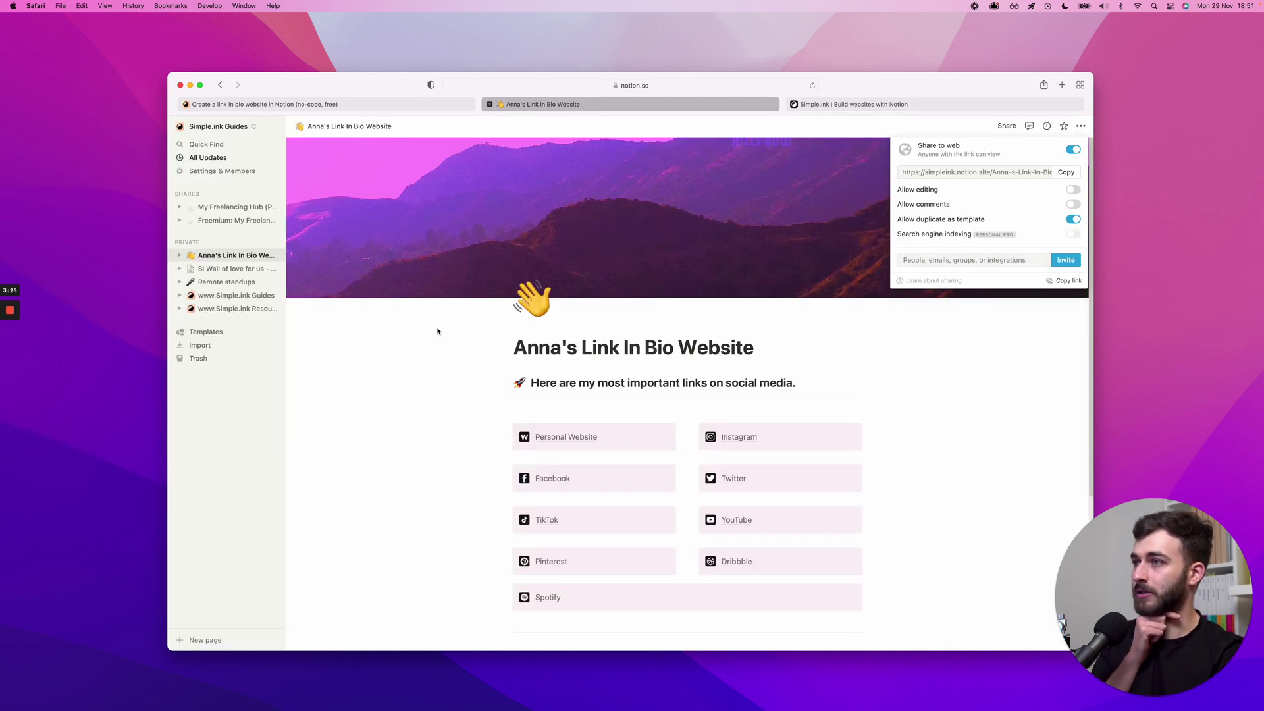
# - Replace the template title with the owner's full name followed by '(My bio)'
pyautogui.click(438, 331)
pyautogui.doubleClick(549, 347)
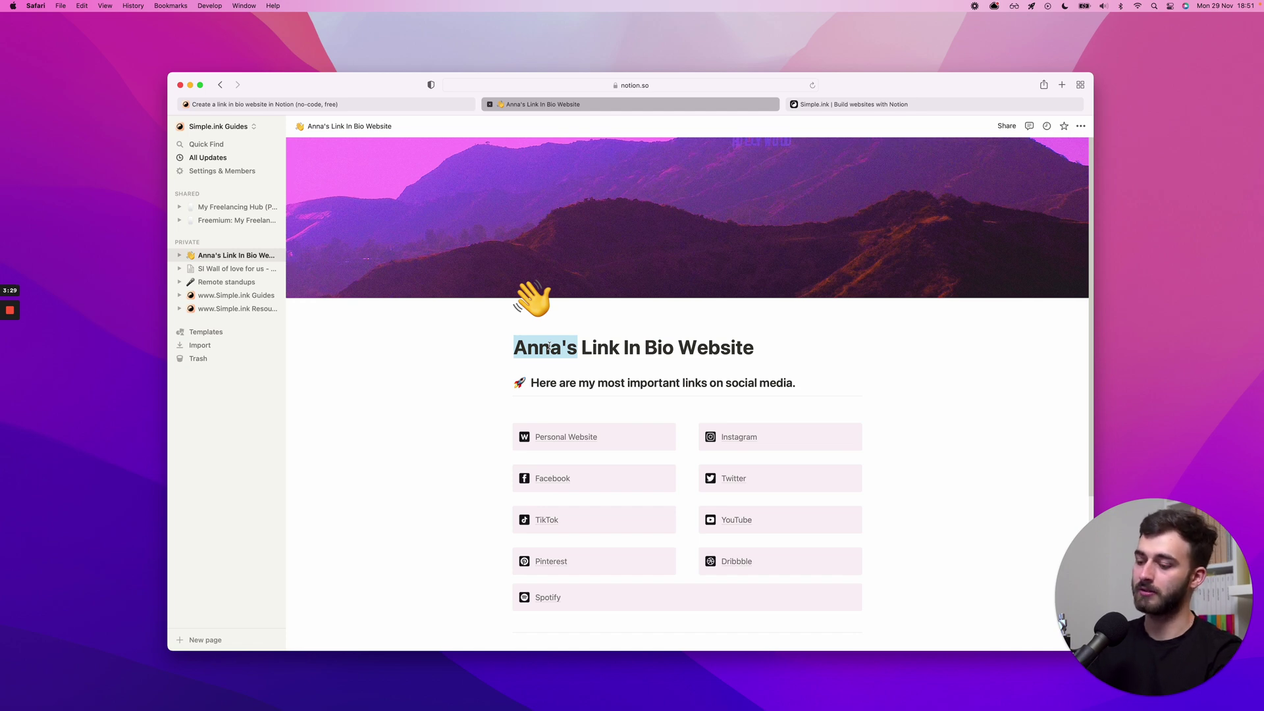
pyautogui.write('Daniel')
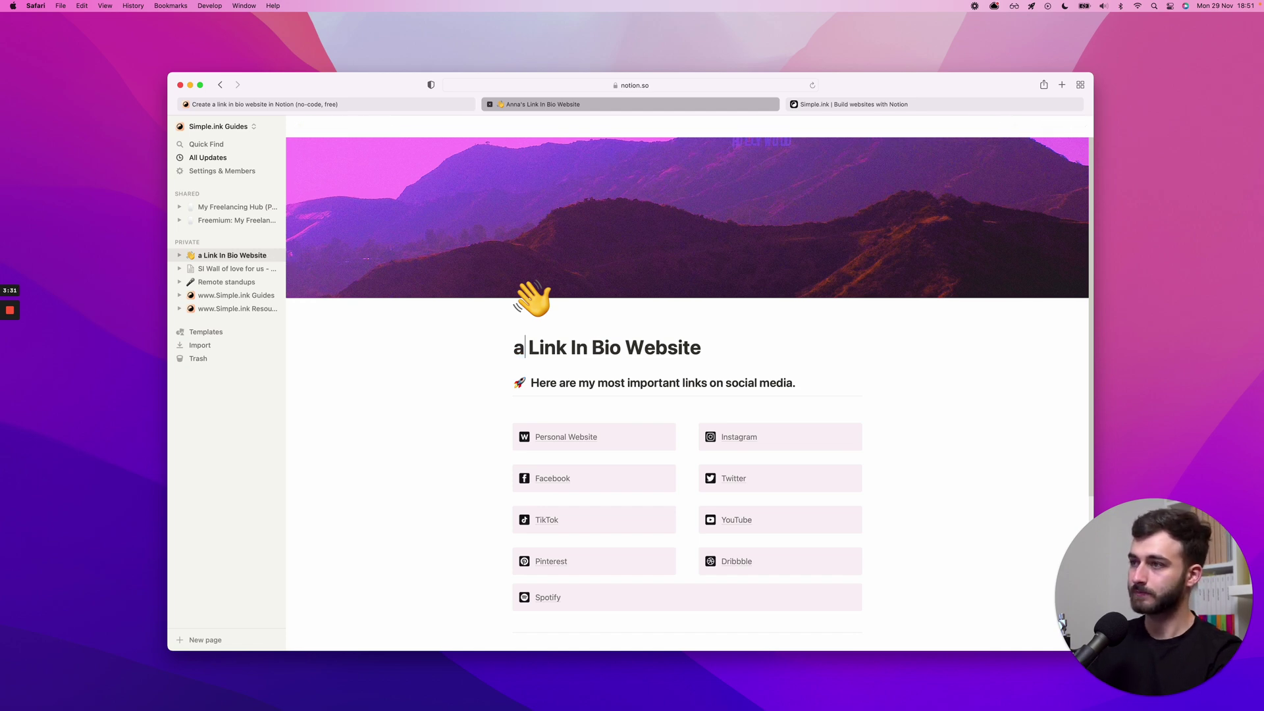
pyautogui.press('super+shift+Right')
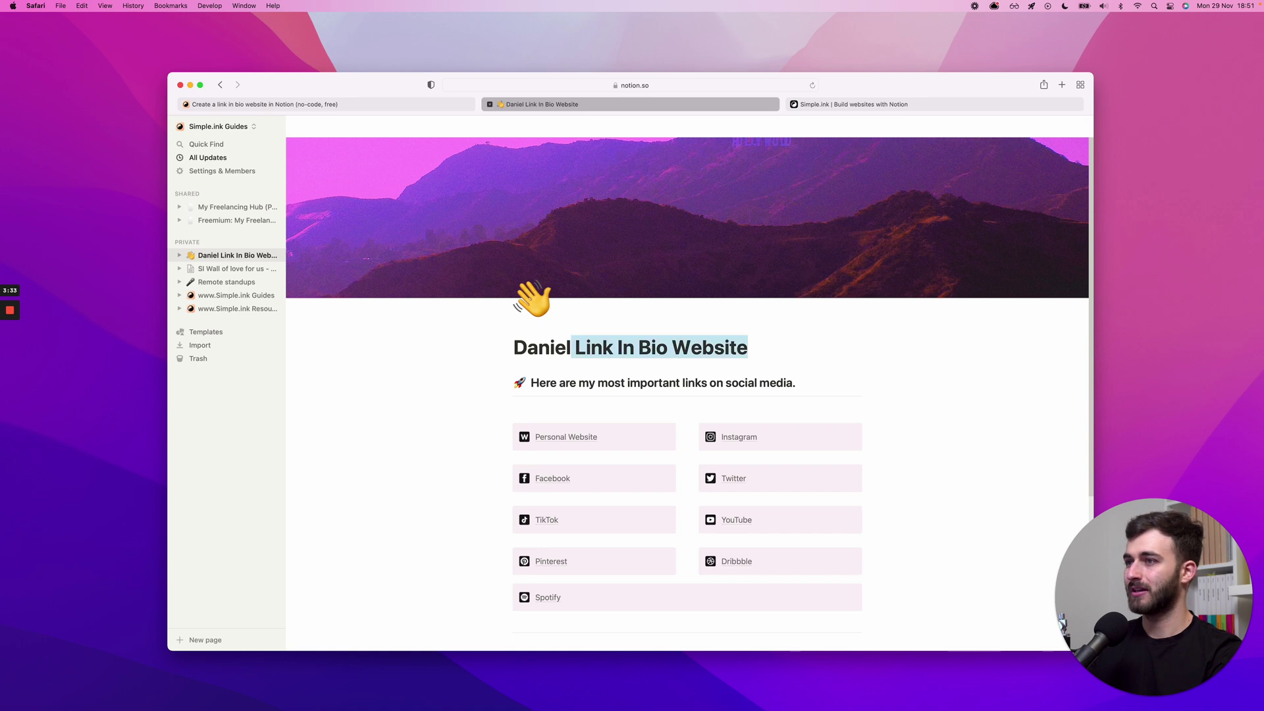
pyautogui.press('BackSpace')
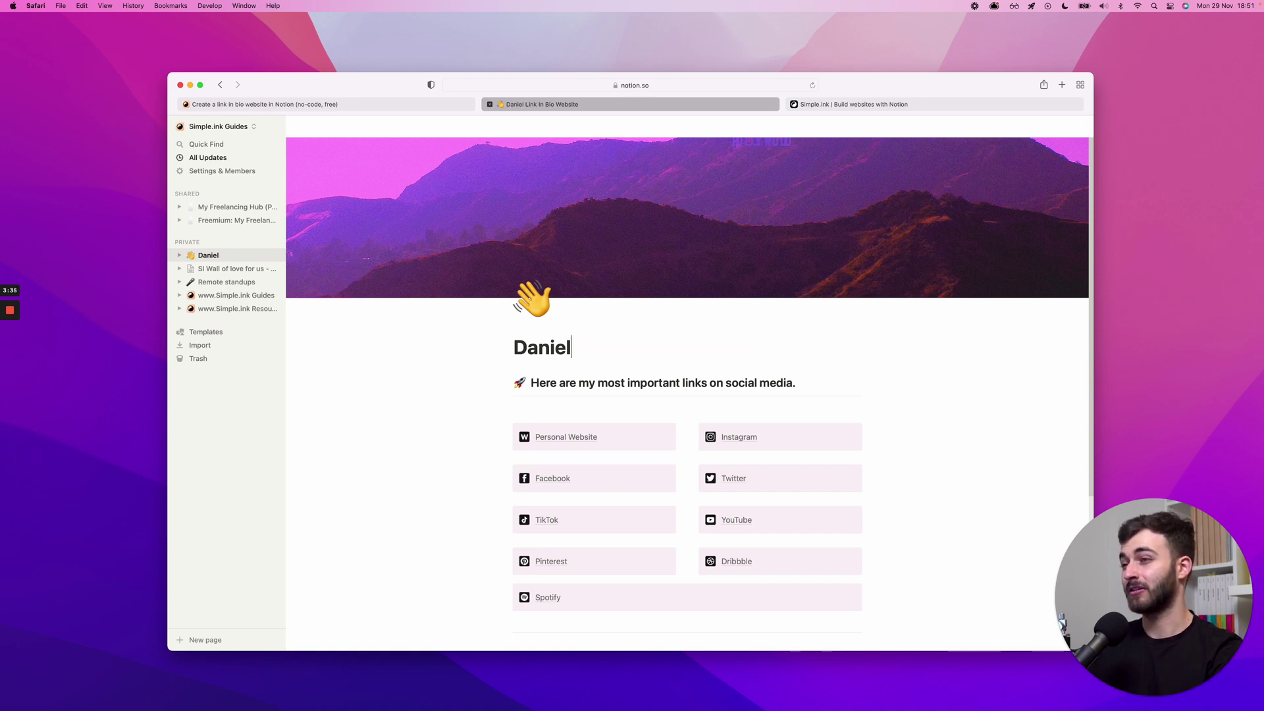
pyautogui.press('super+Left')
pyautogui.write('C')
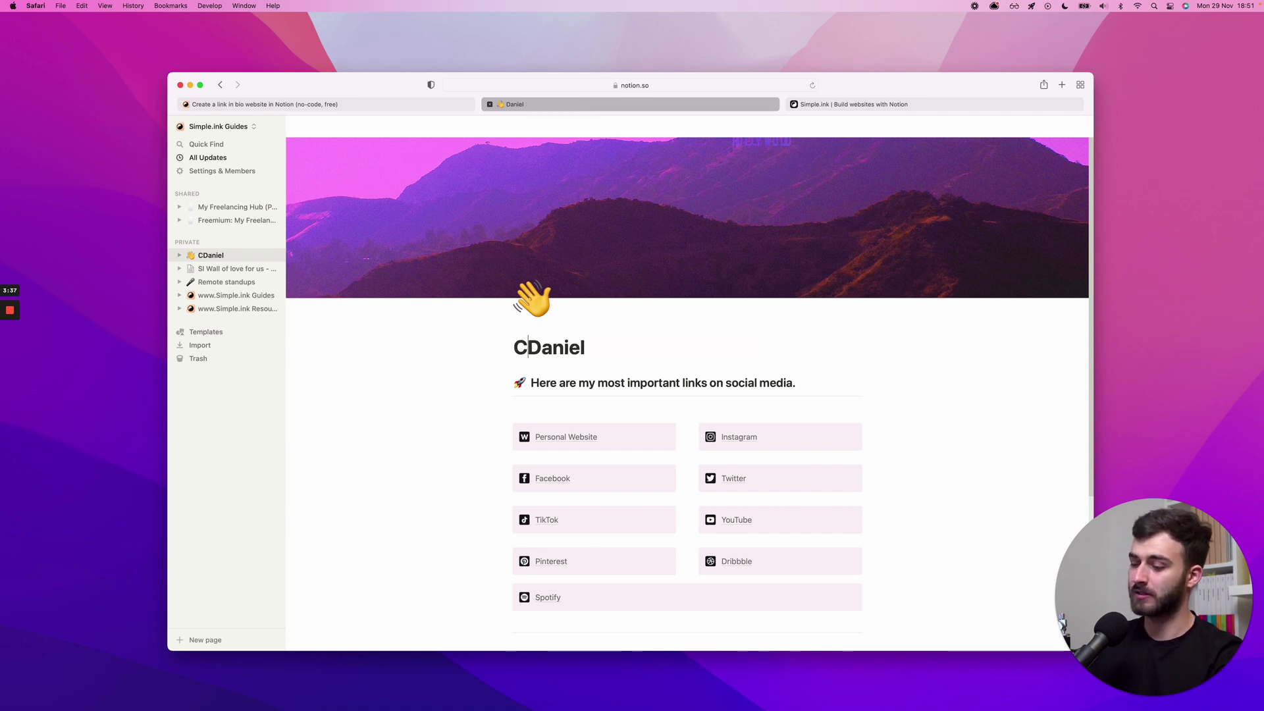
pyautogui.write('h')
pyautogui.press('super+Right')
pyautogui.write('(My bio)')
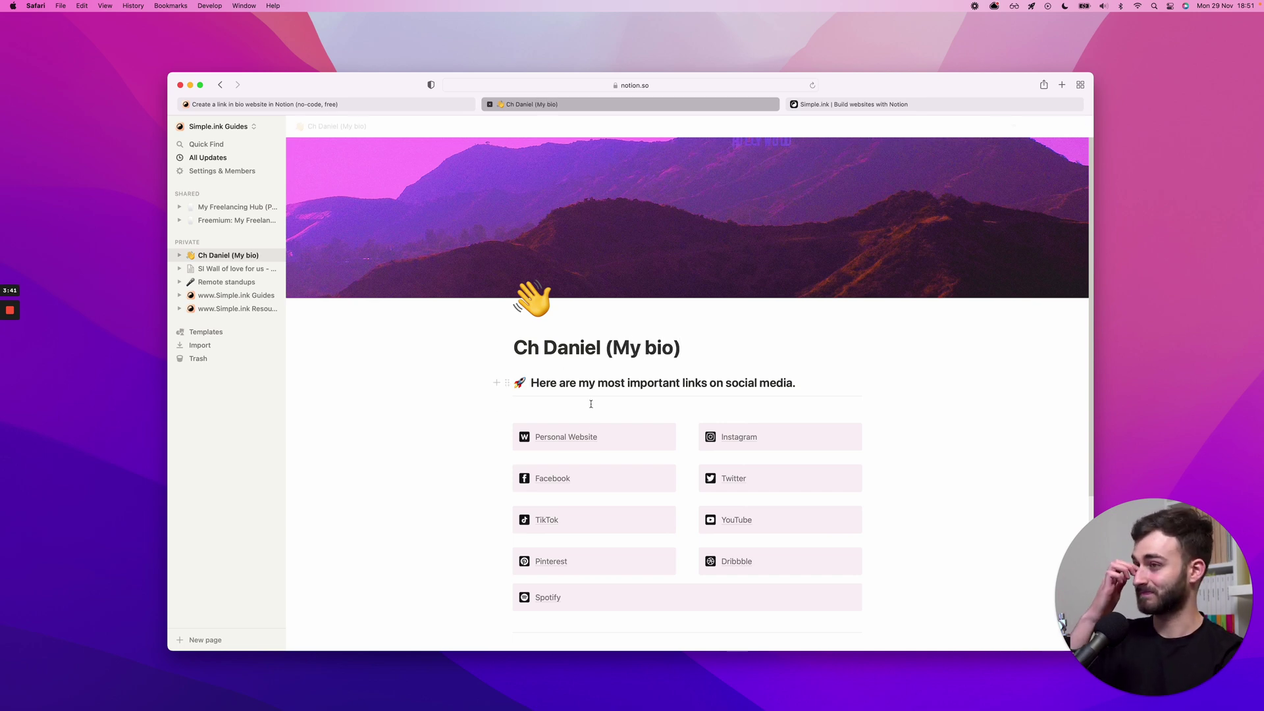
# - Replace the footer's e-mail placeholder with the owner's e-mail address
pyautogui.scroll(-3, 605, 387)
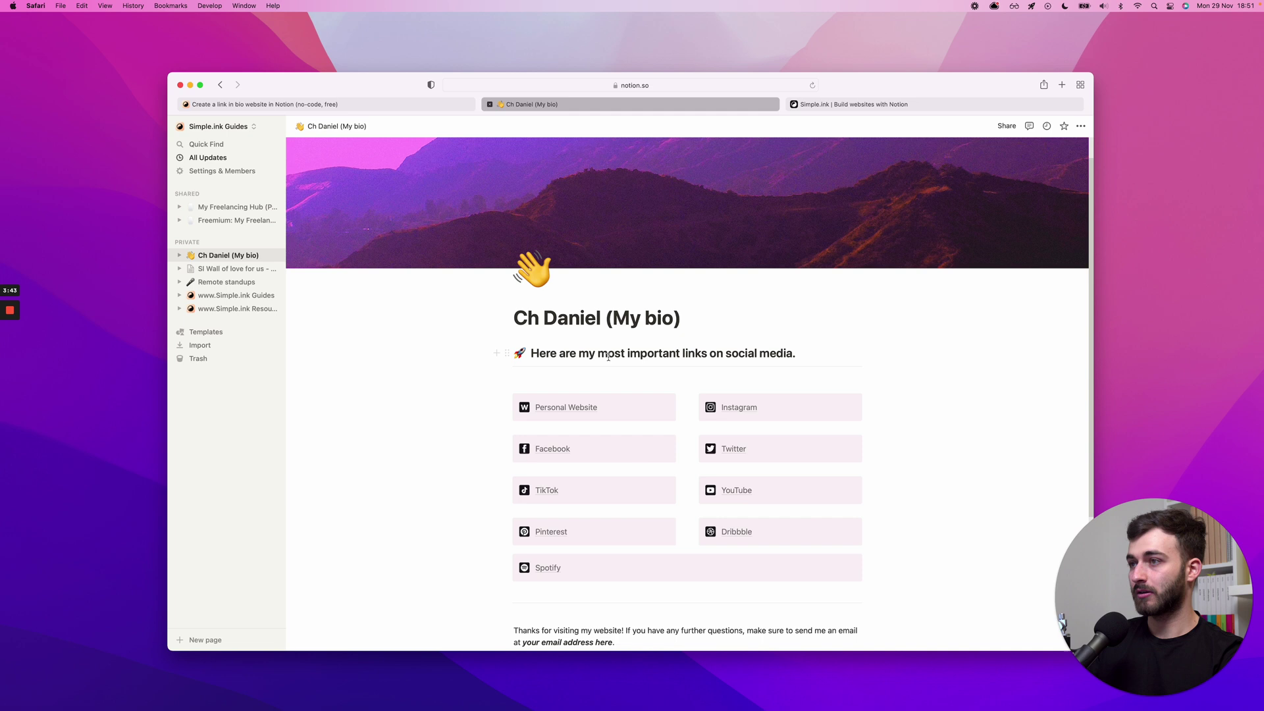
pyautogui.scroll(-3, 605, 369)
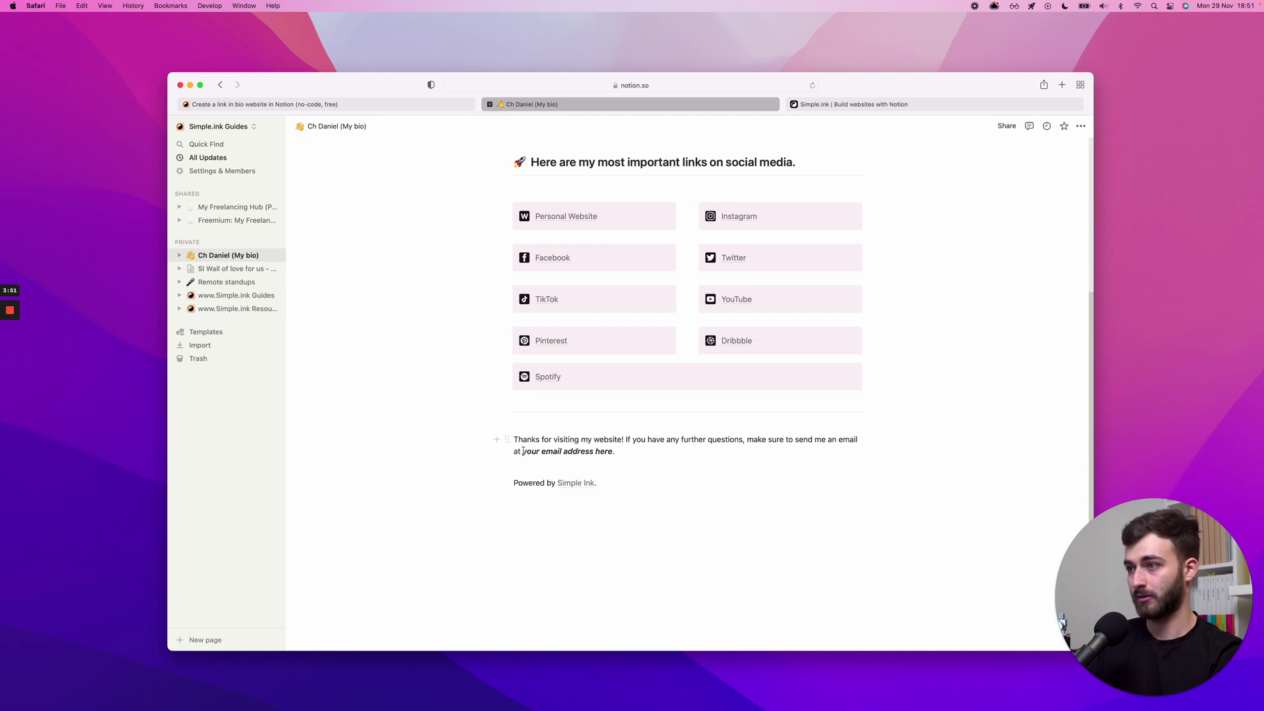
pyautogui.moveTo(523, 451); pyautogui.dragTo(614, 452)
pyautogui.press('BackSpace')
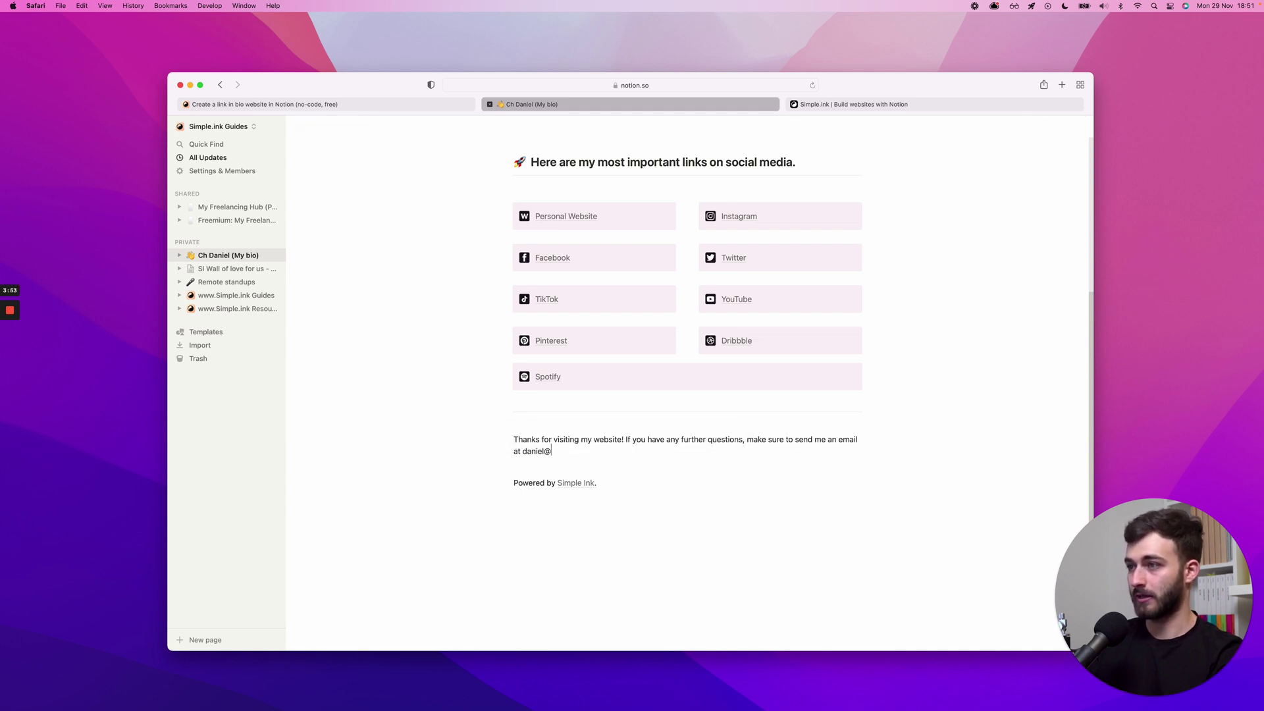
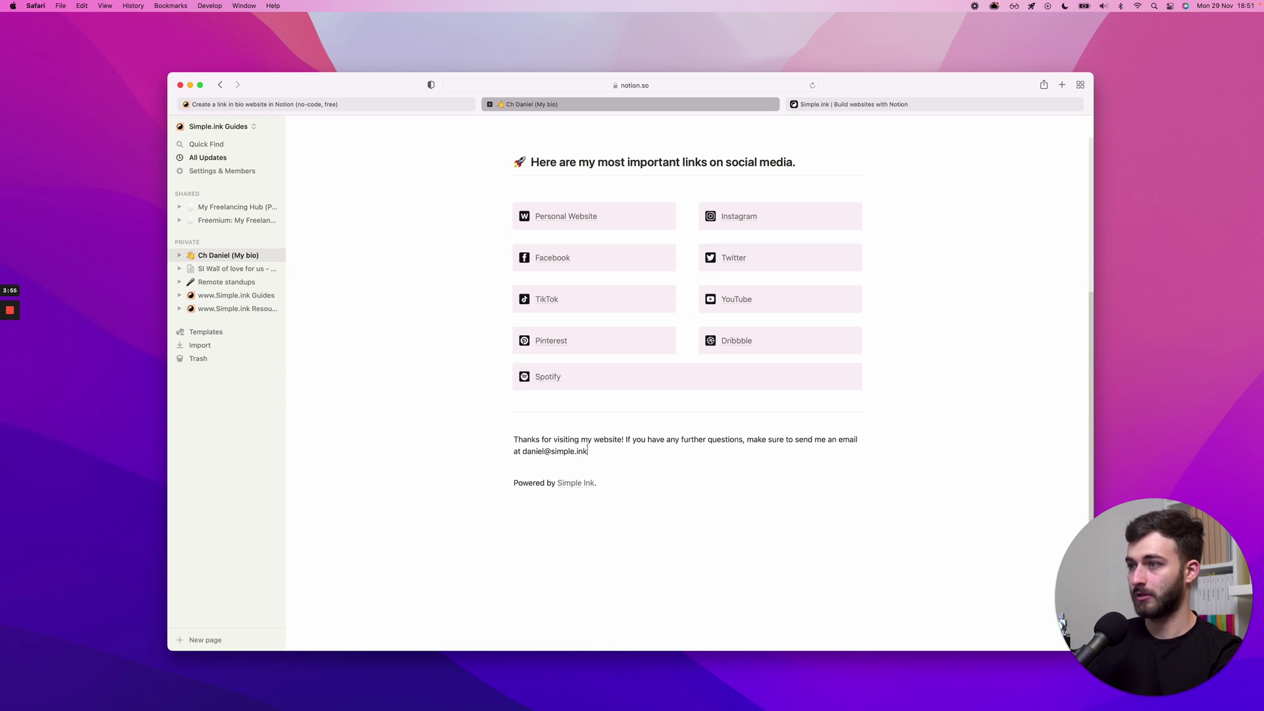
pyautogui.hotkey('alt', 'shift', 'Left')
pyautogui.hotkey('alt', 'shift', 'Left')
pyautogui.hotkey('alt', 'shift', 'Left')
pyautogui.hotkey('alt', 'shift', 'Left')
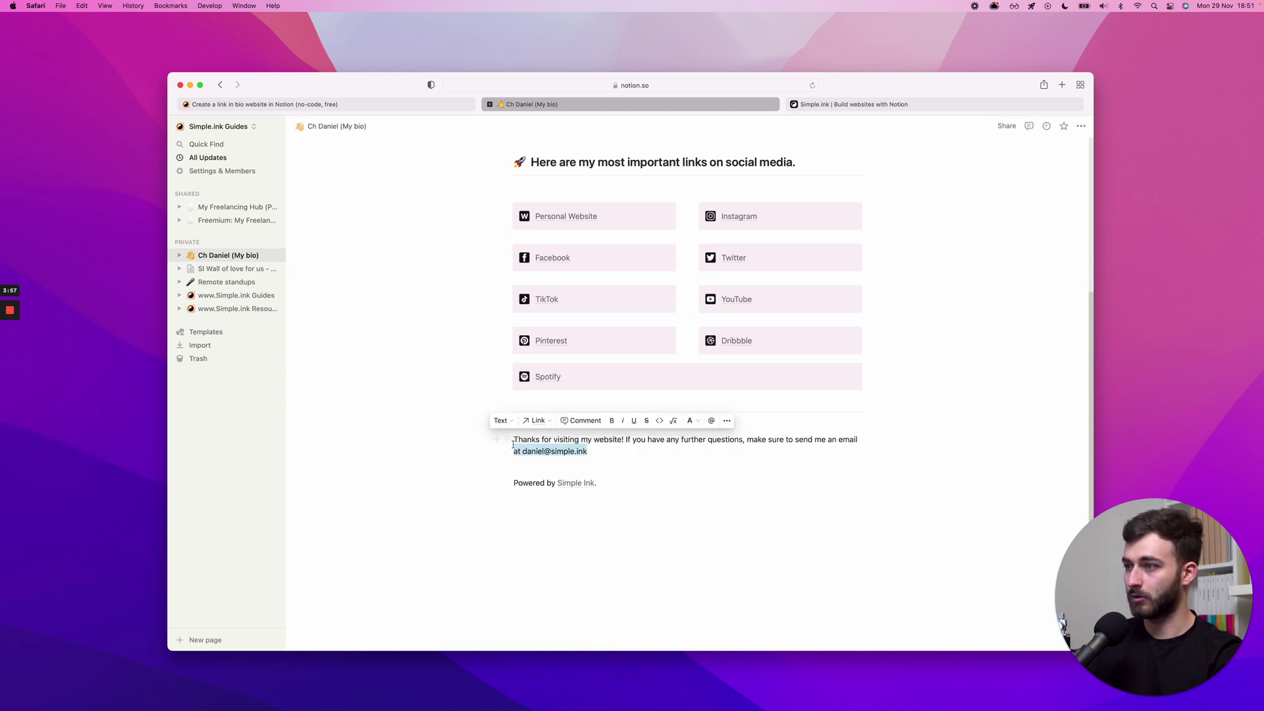
pyautogui.press('Left')
# - Link the e-mail address to a mailto: URL of the owner's address
pyautogui.moveTo(523, 450); pyautogui.dragTo(589, 451)
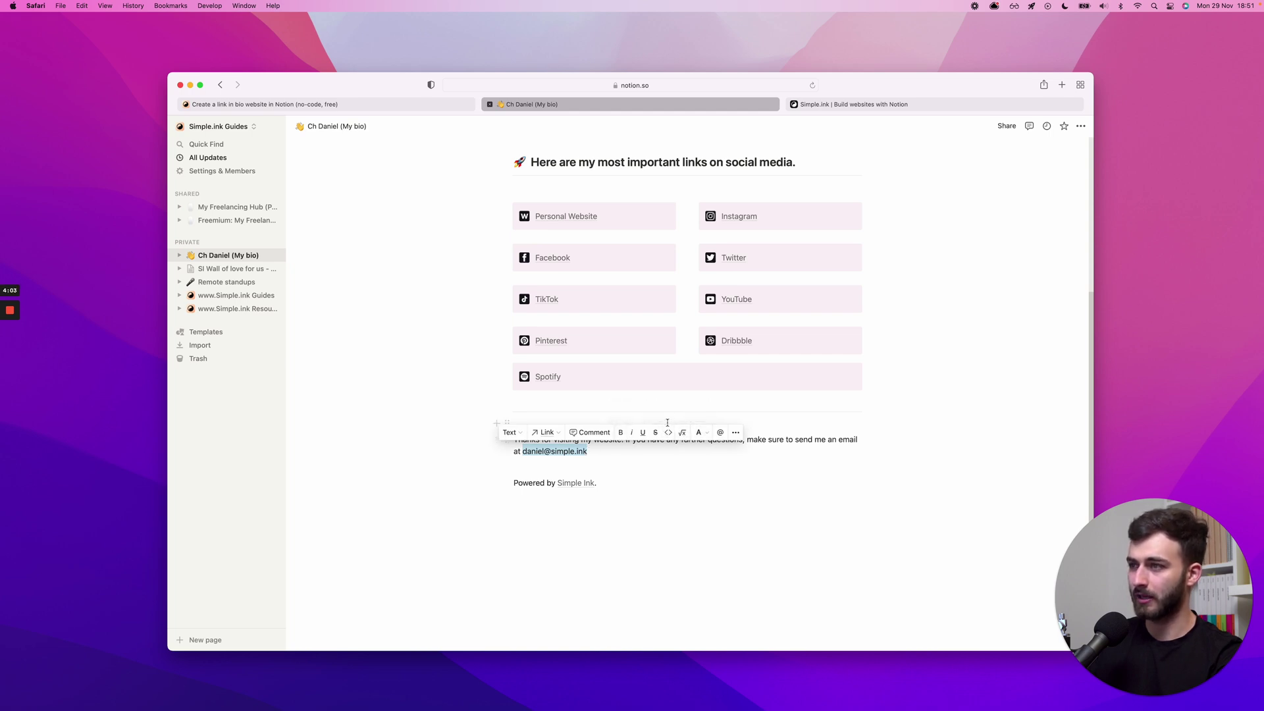
pyautogui.press('super+k')
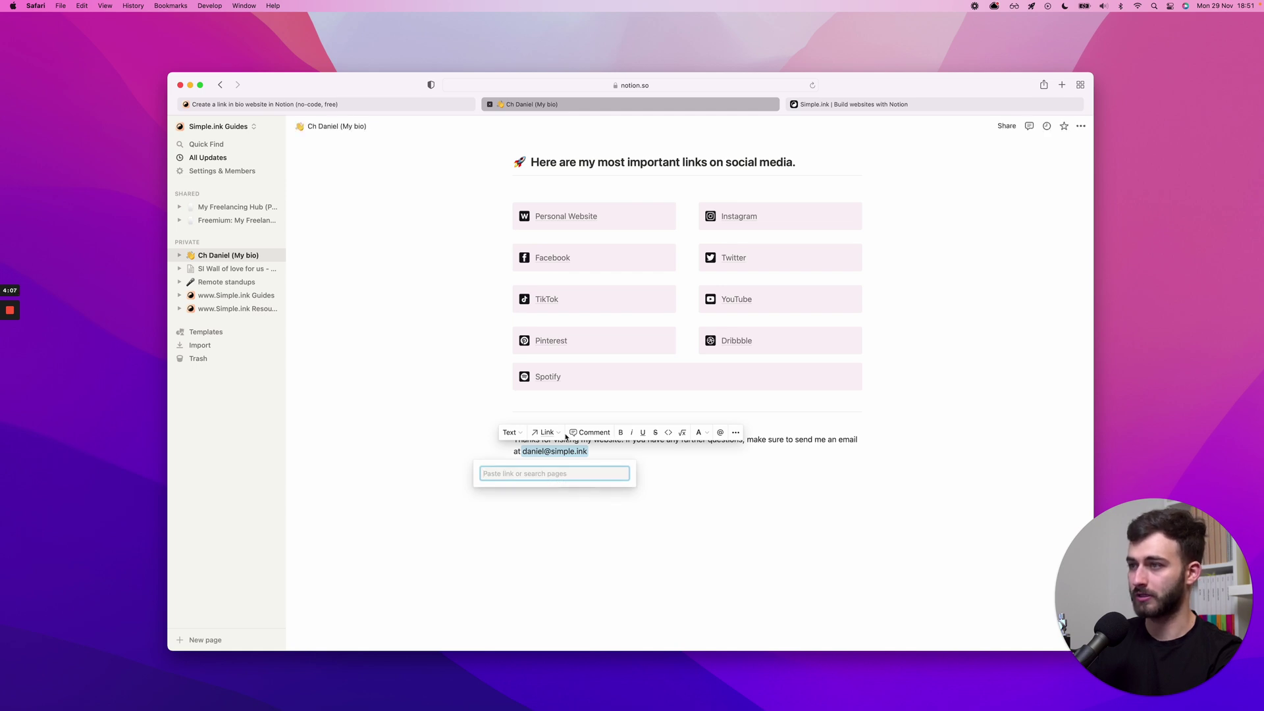
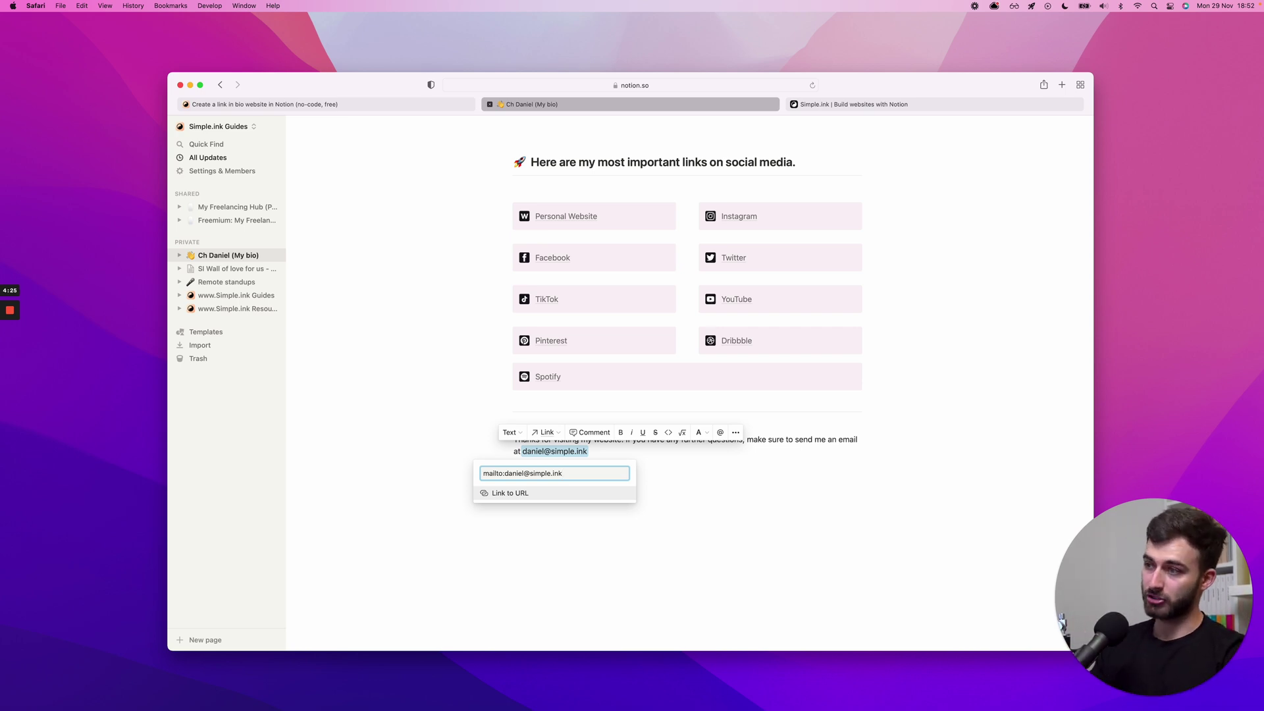
pyautogui.press('Return')
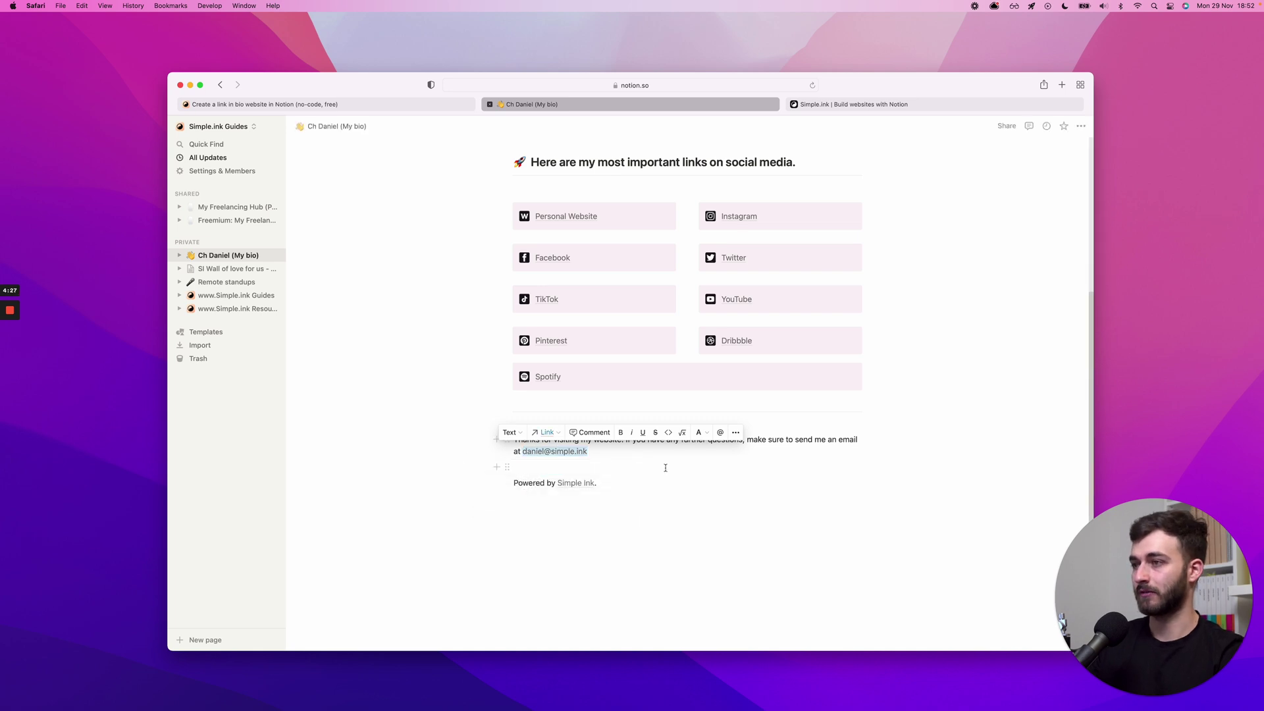
pyautogui.click(644, 453)
pyautogui.tripleClick(624, 447)
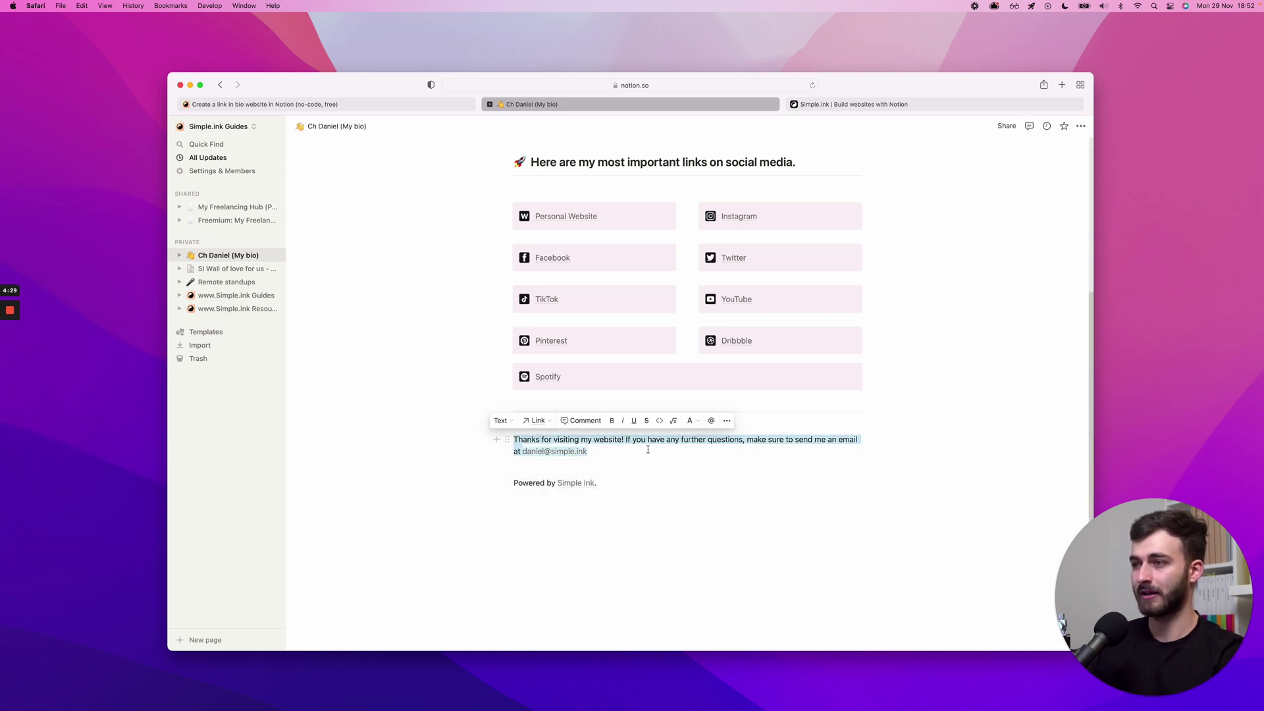
pyautogui.click(616, 454)
pyautogui.moveTo(559, 486); pyautogui.dragTo(490, 484)
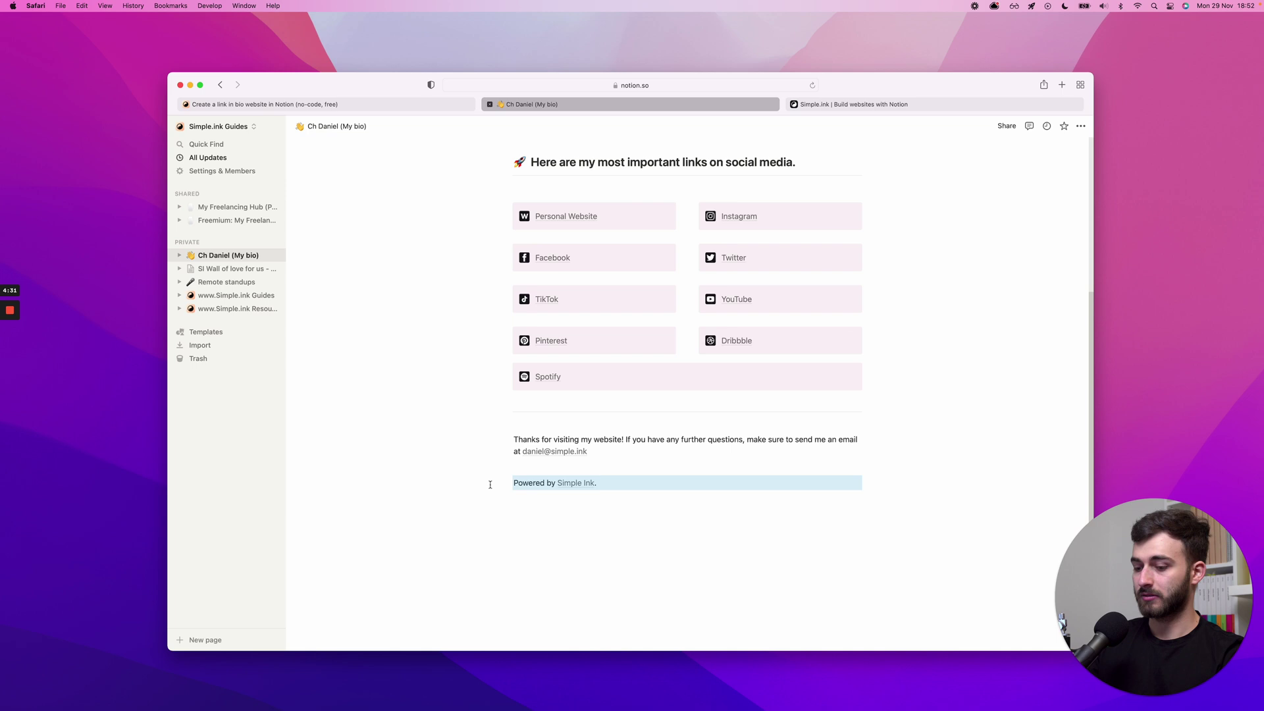
pyautogui.scroll(5, 490, 484)
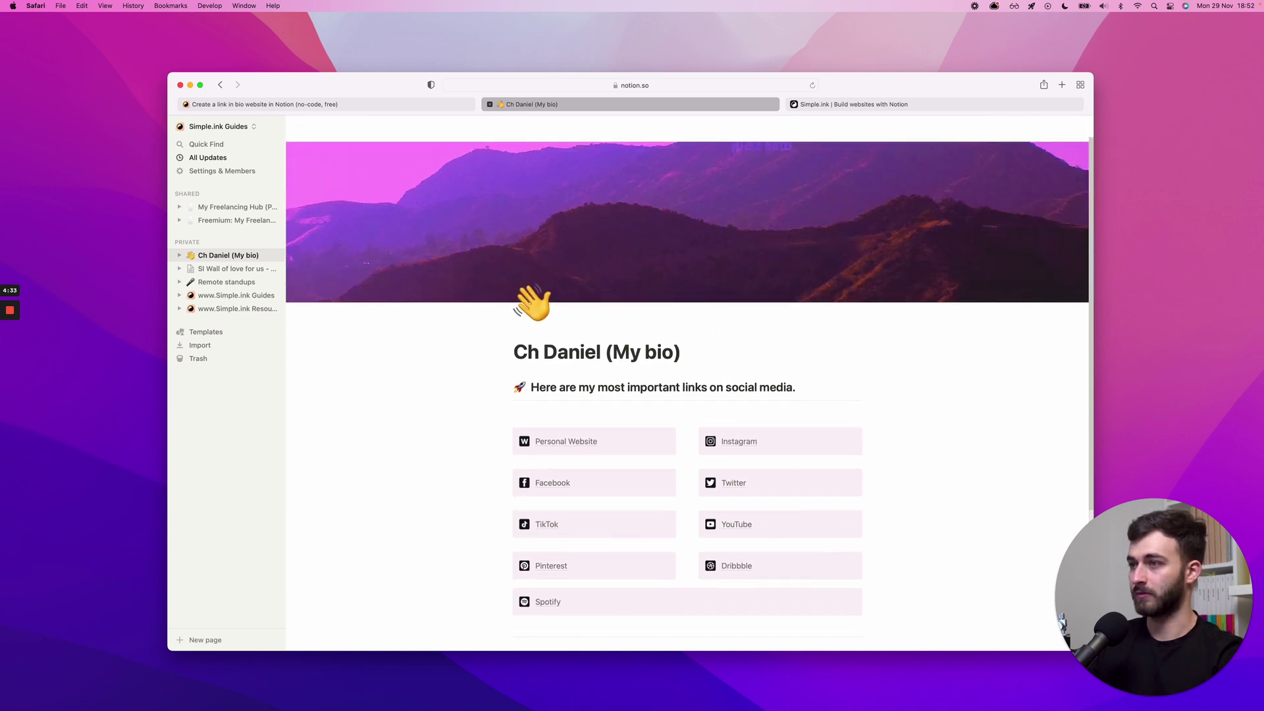
pyautogui.scroll(-1, 587, 427)
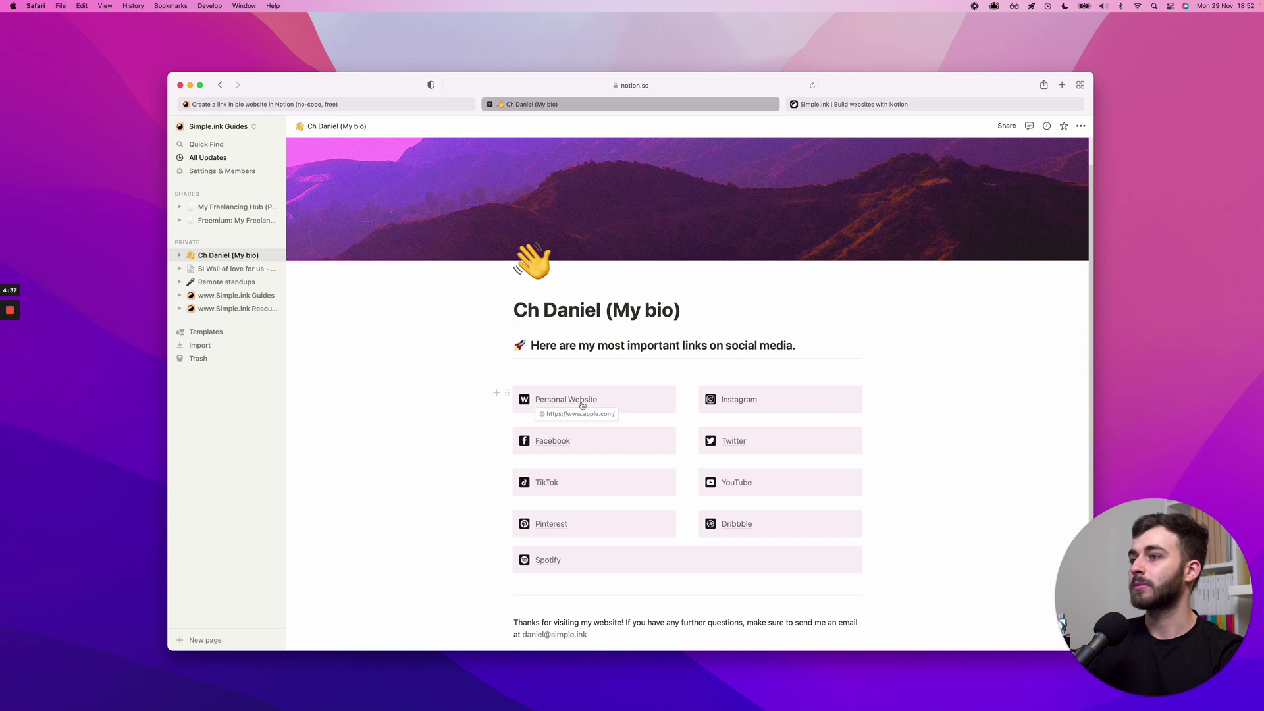
# - Select the Personal Website button text and bring up its link editor
pyautogui.click(613, 399)
pyautogui.press('super+shift+Left')
pyautogui.press('super+k')
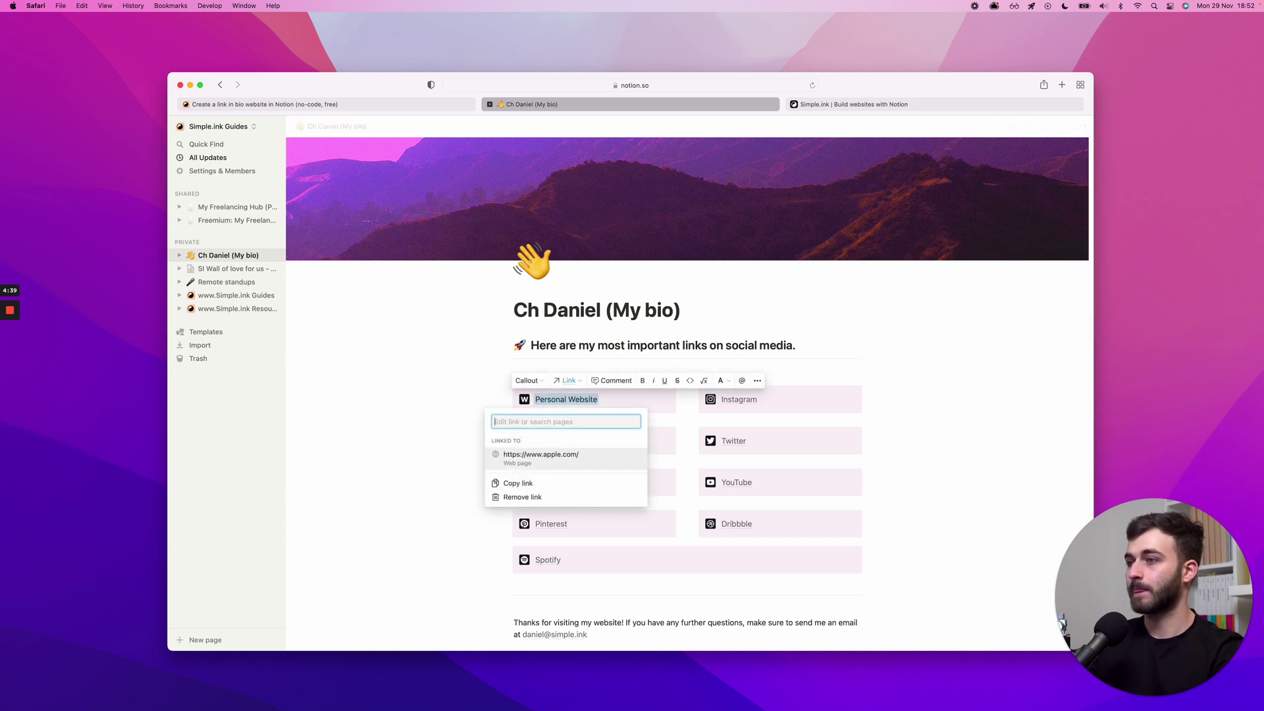
pyautogui.press('Escape')
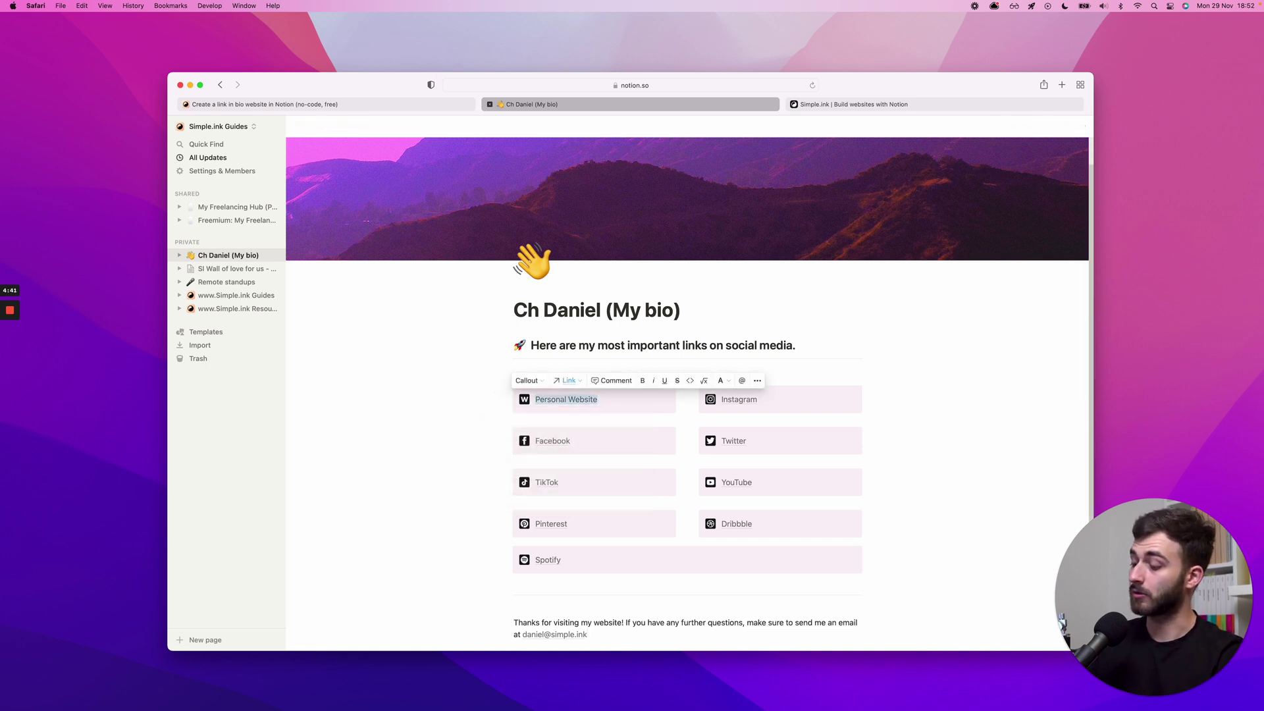
pyautogui.press('Left')
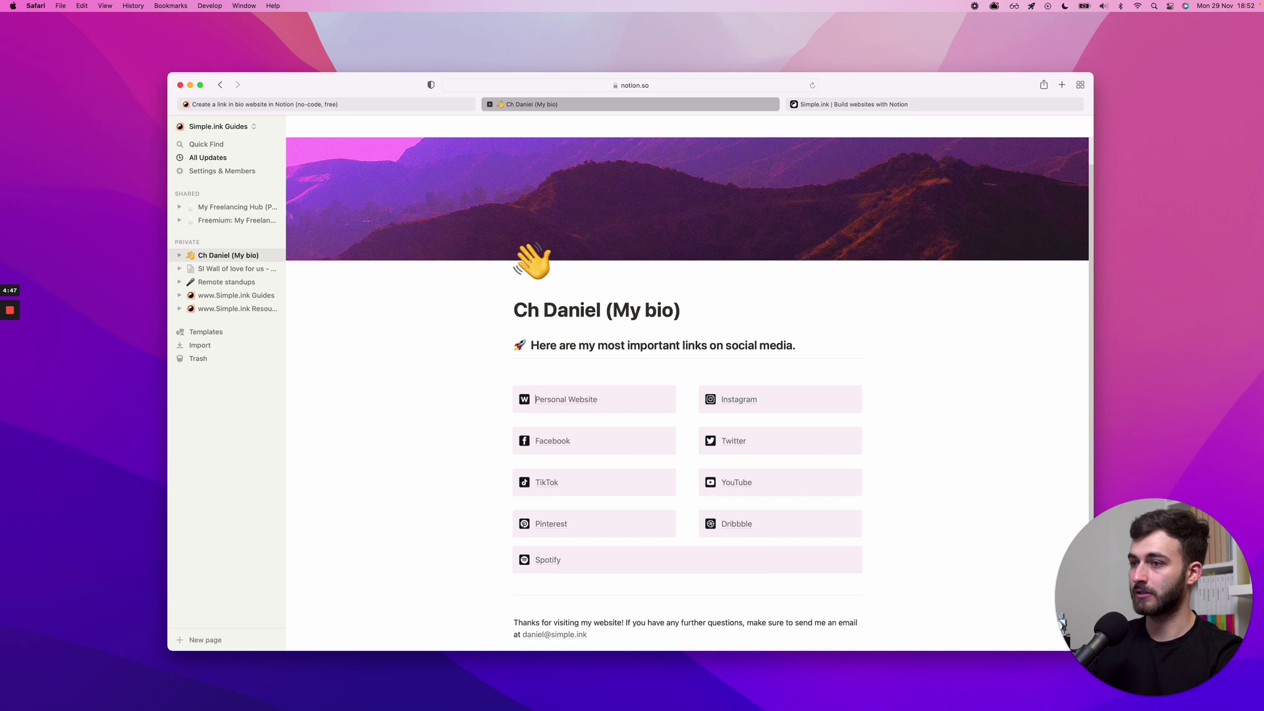
pyautogui.hotkey('shift', 'End')
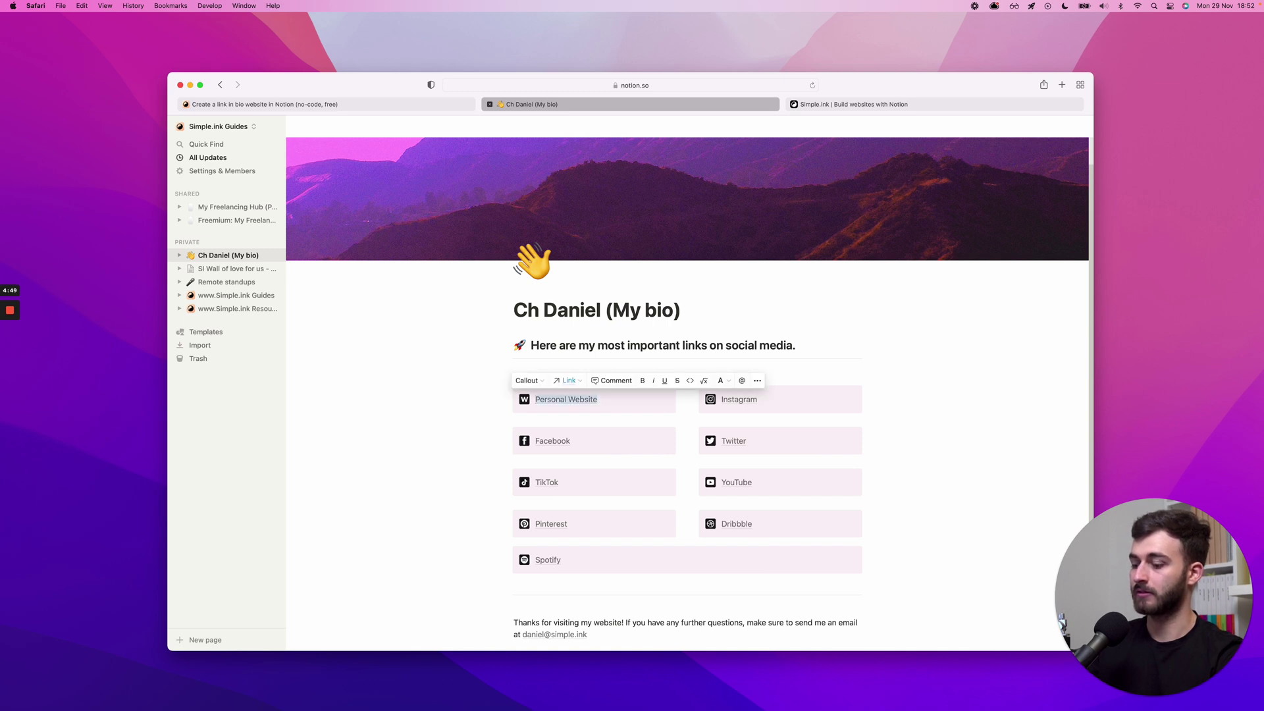
pyautogui.press('super+k')
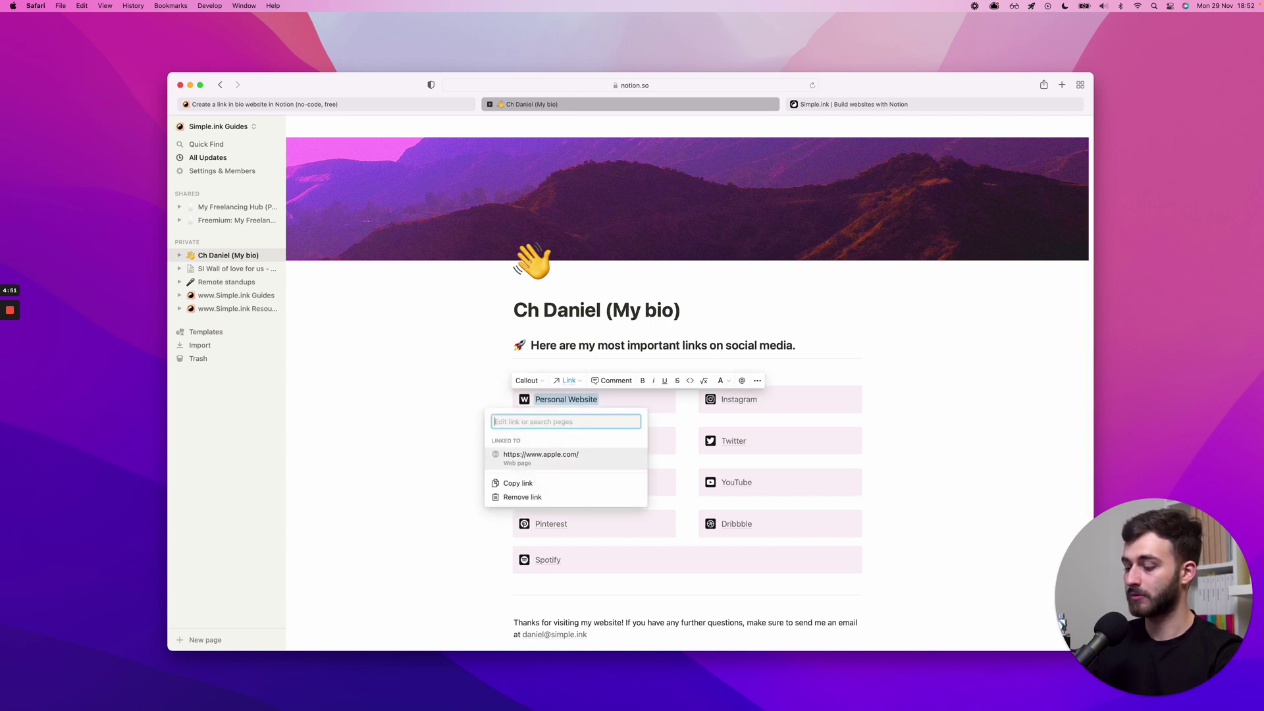
pyautogui.press('Escape')
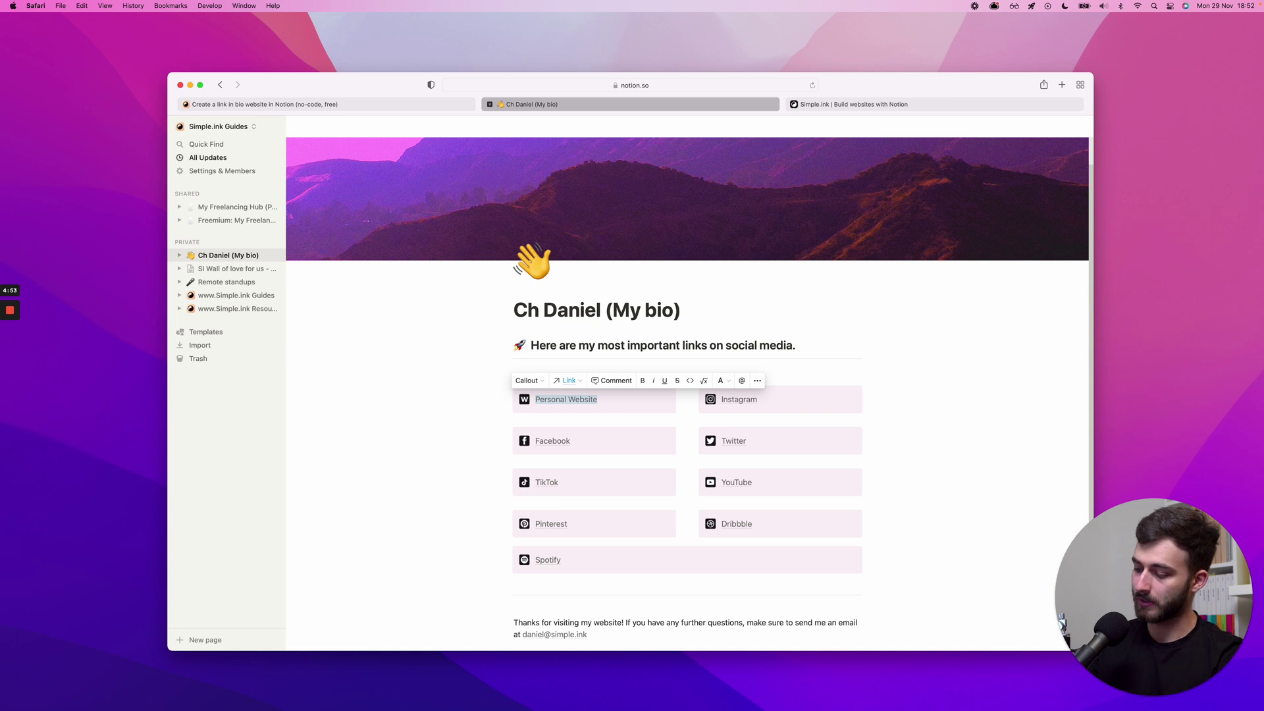
pyautogui.press('super+k')
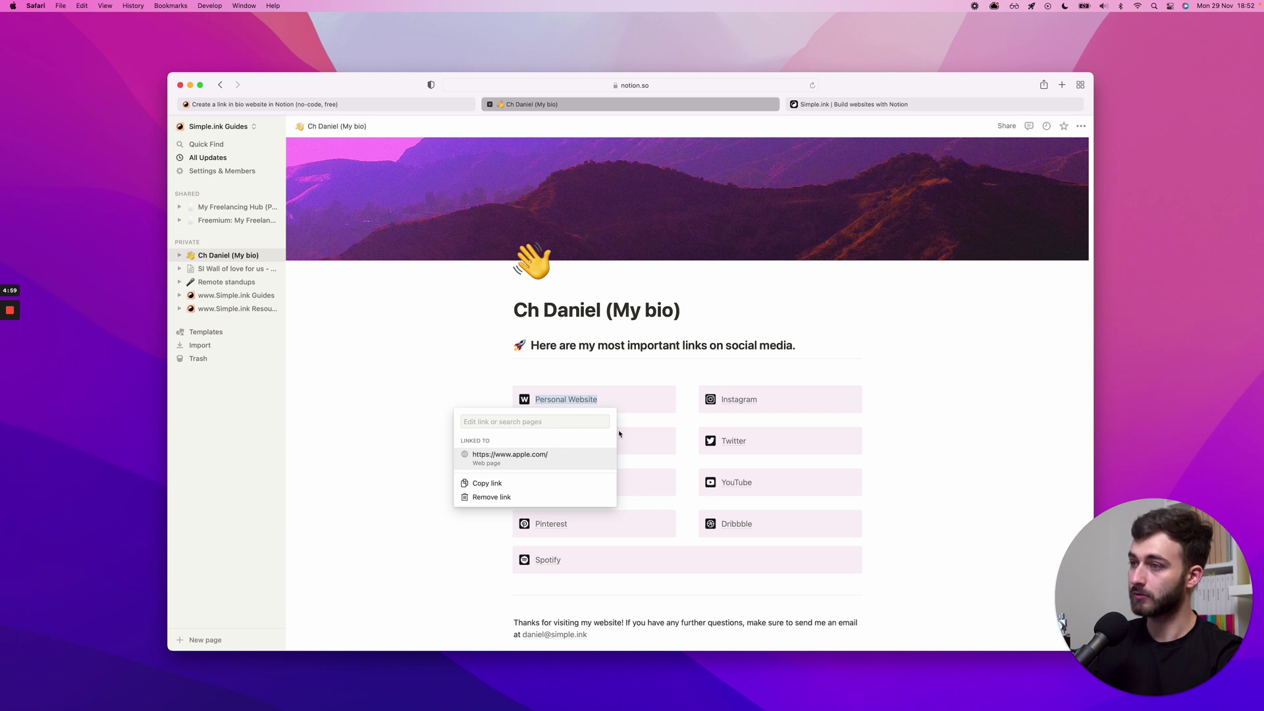
pyautogui.press('Escape')
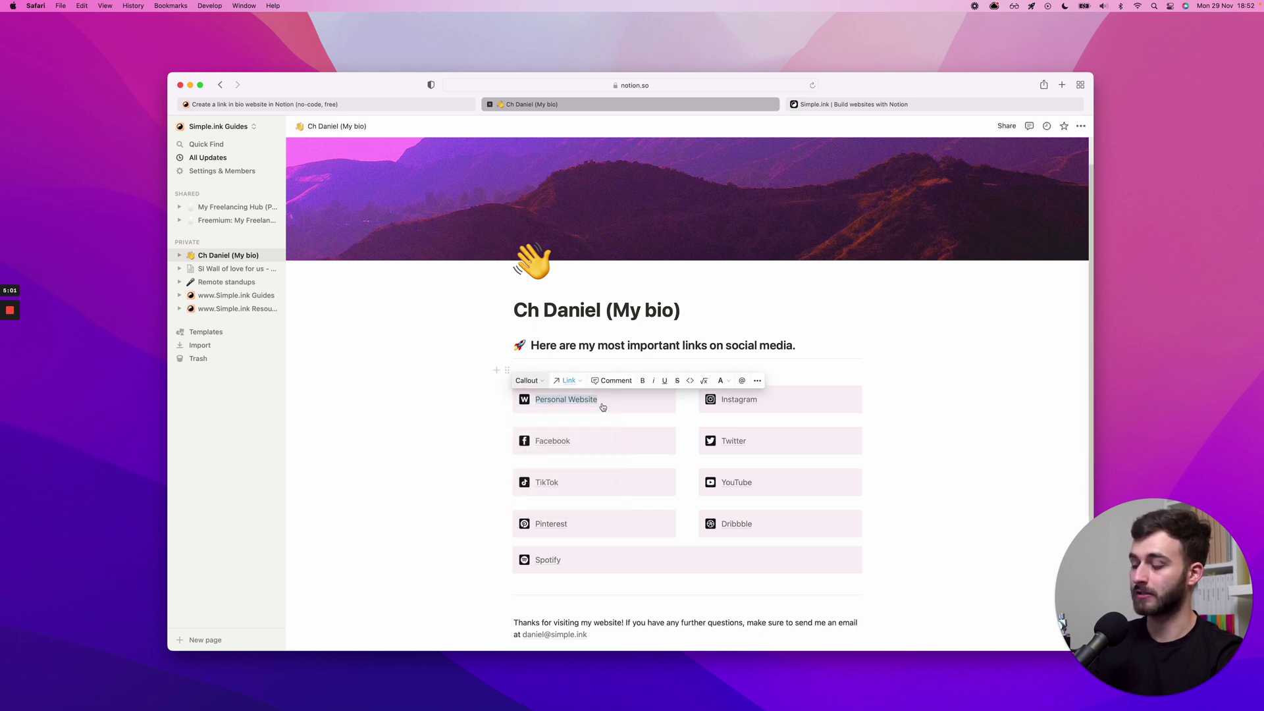
# - Replace the Personal Website link with chdaniel.com as a web page link
pyautogui.press('super+k')
pyautogui.write('channel.com')
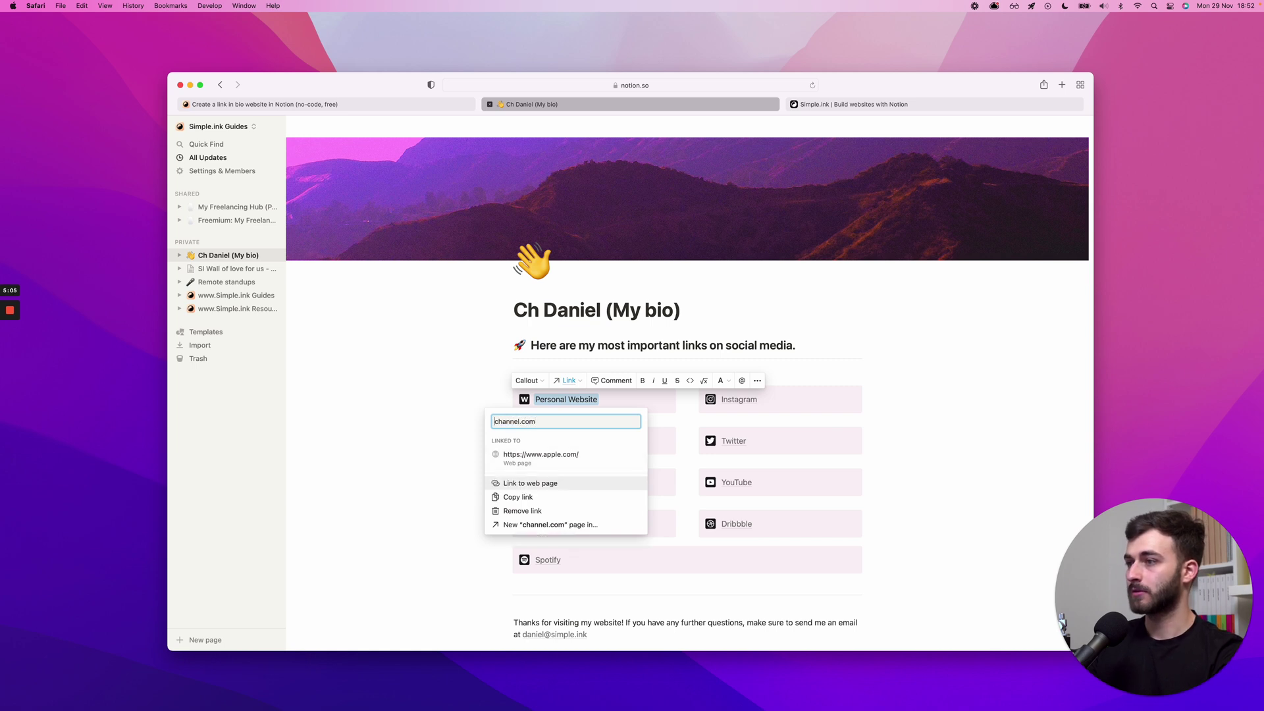
pyautogui.press('super+a')
pyautogui.write('channel.com')
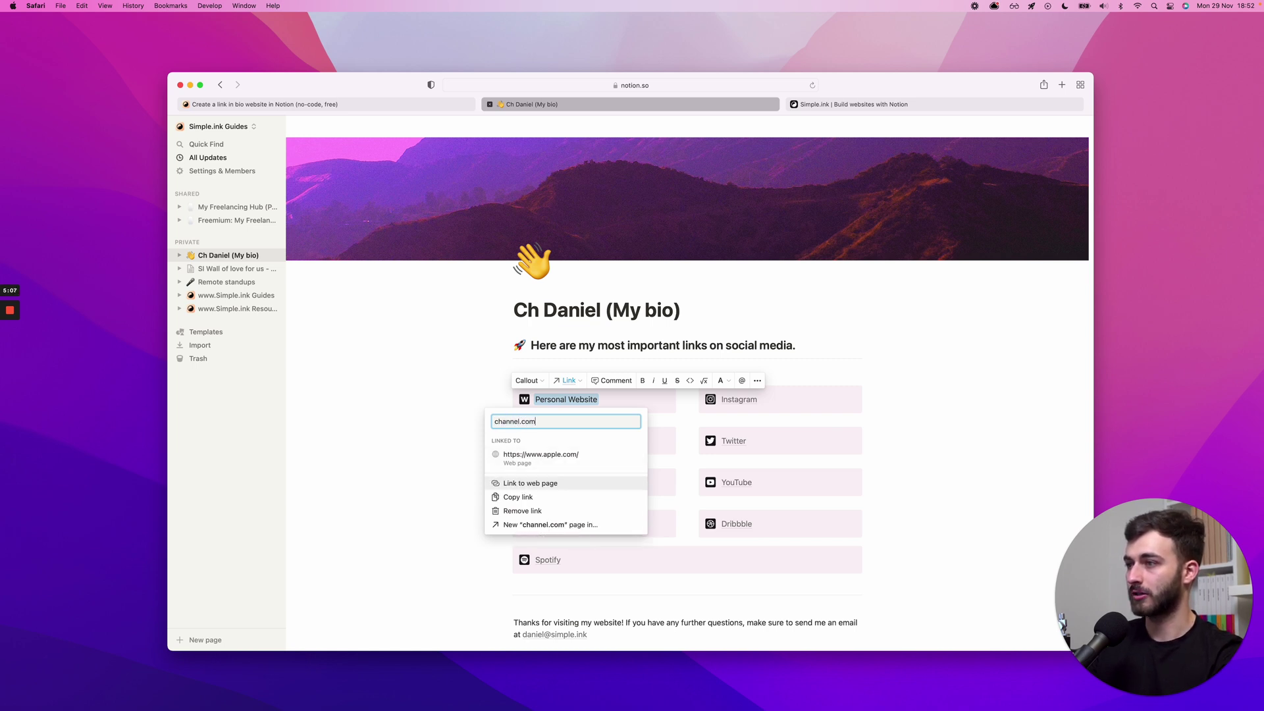
pyautogui.press('super+a')
pyautogui.write('channel.c')
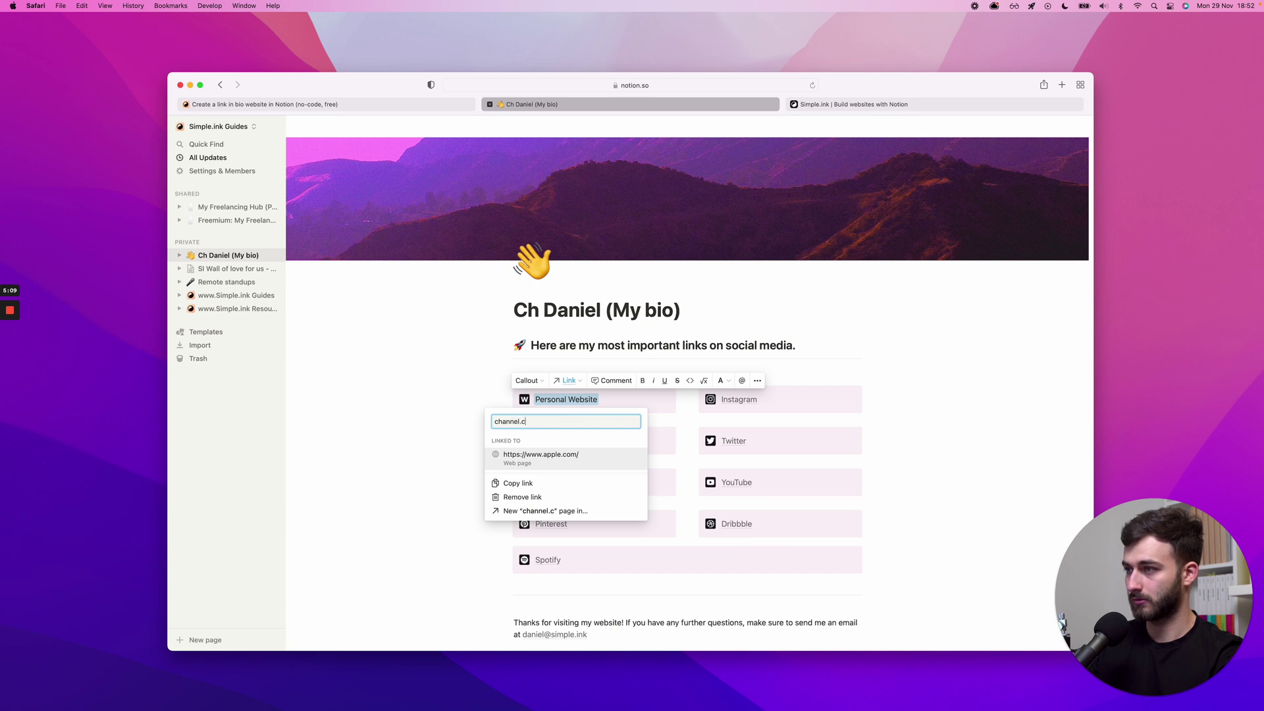
pyautogui.press('super+a')
pyautogui.write('chdaniel')
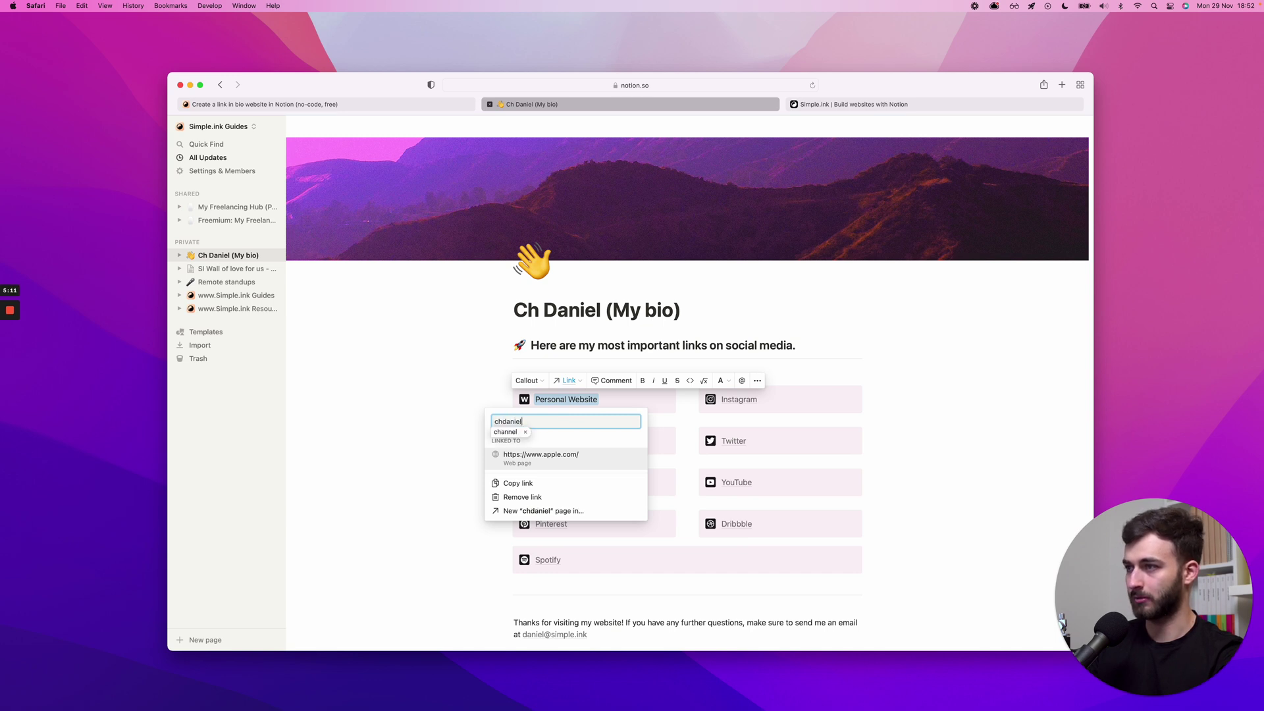
pyautogui.write('.c')
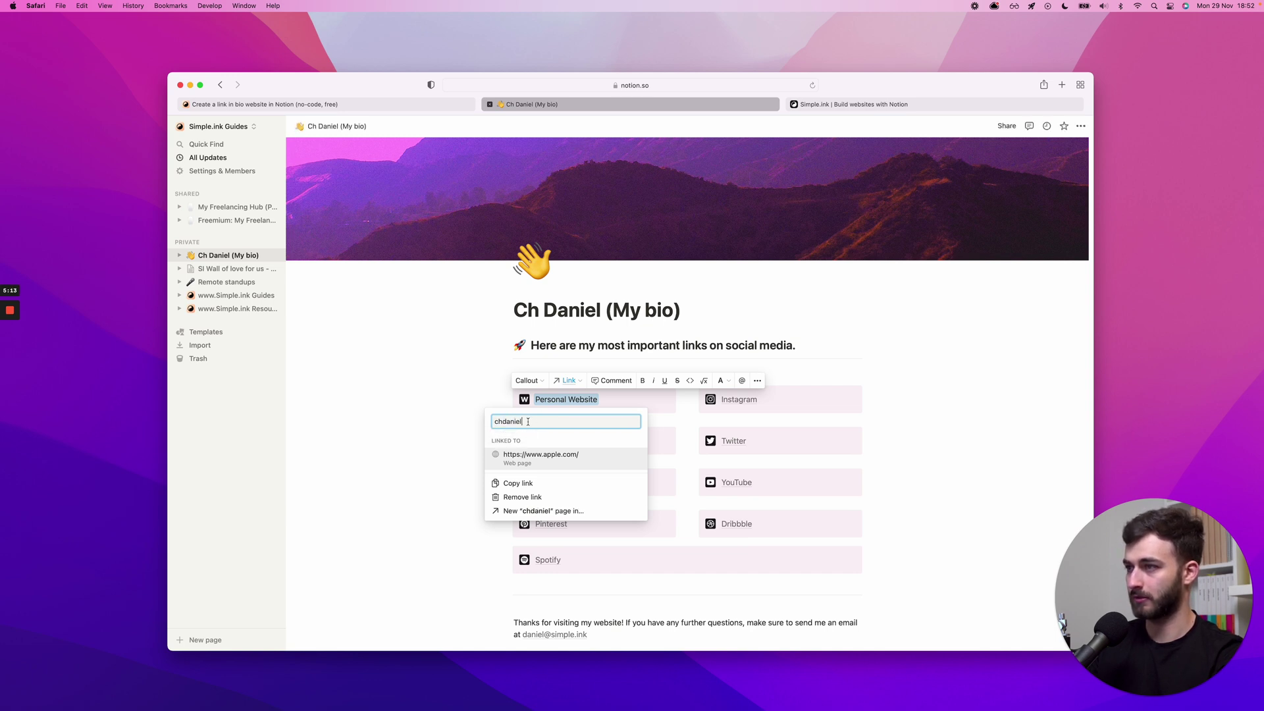
pyautogui.write('om')
pyautogui.click(541, 455)
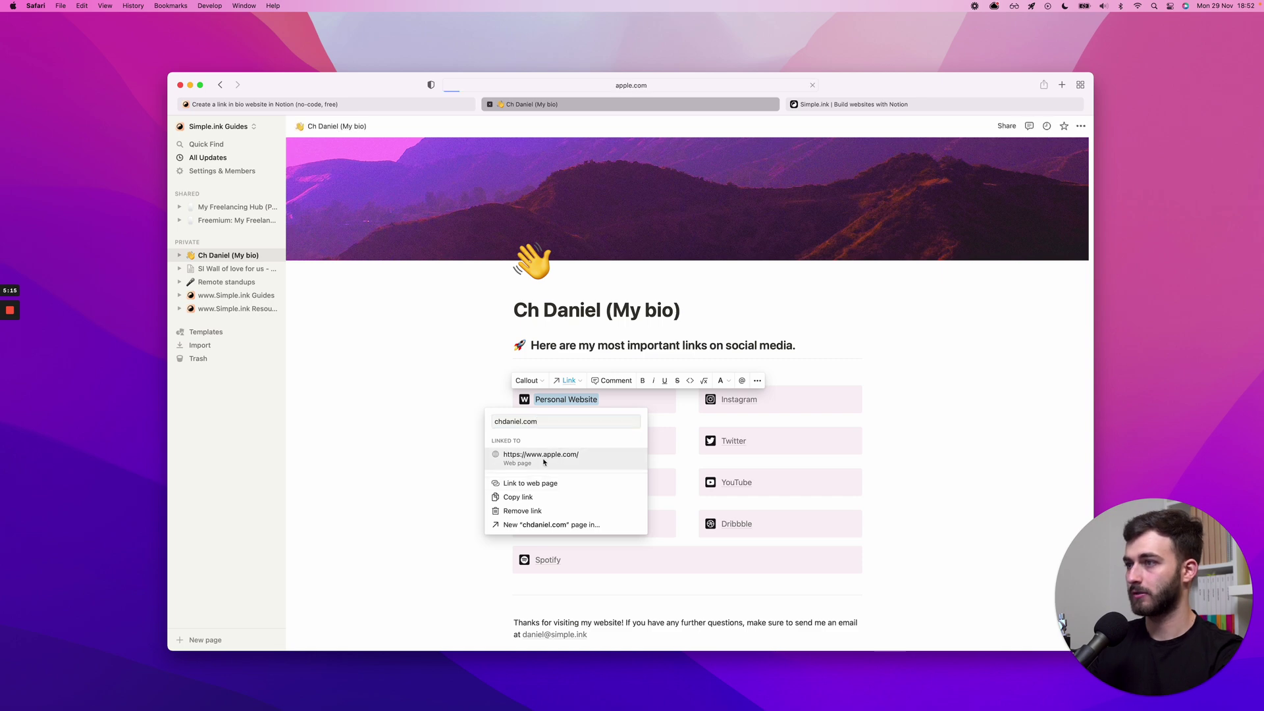
pyautogui.hscroll(-10, 517, 394)
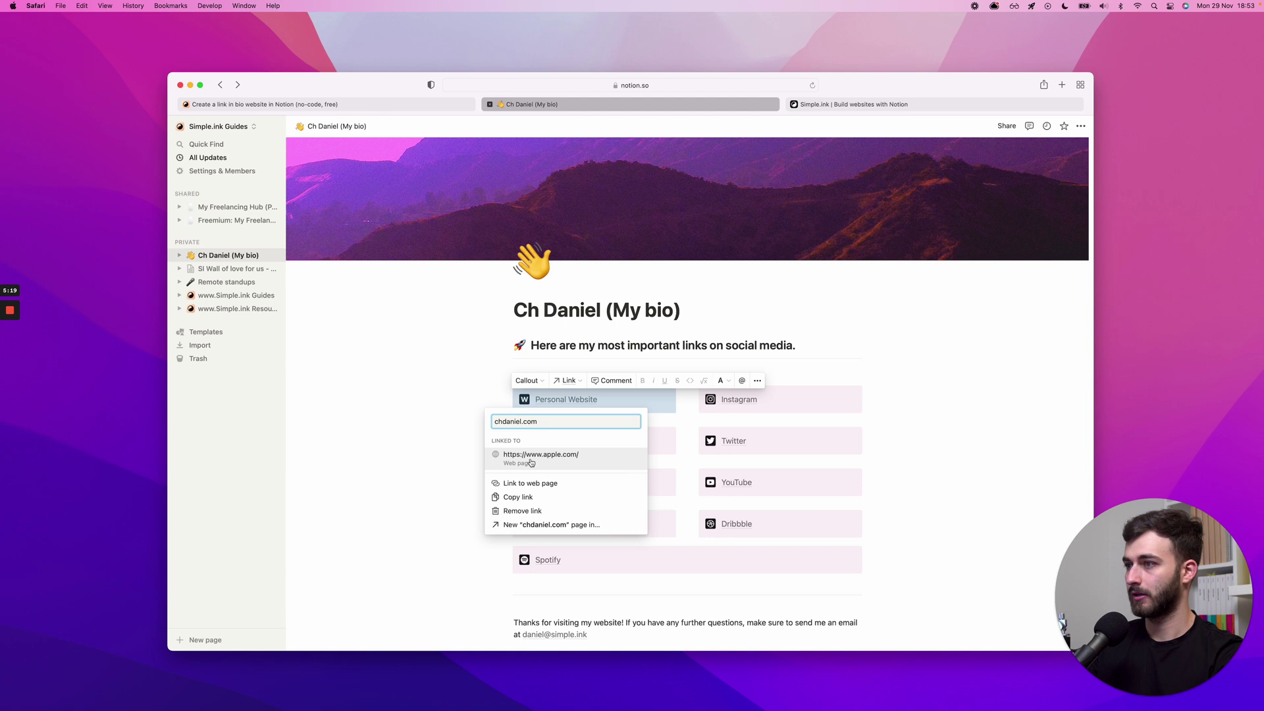
pyautogui.click(525, 483)
pyautogui.click(610, 403)
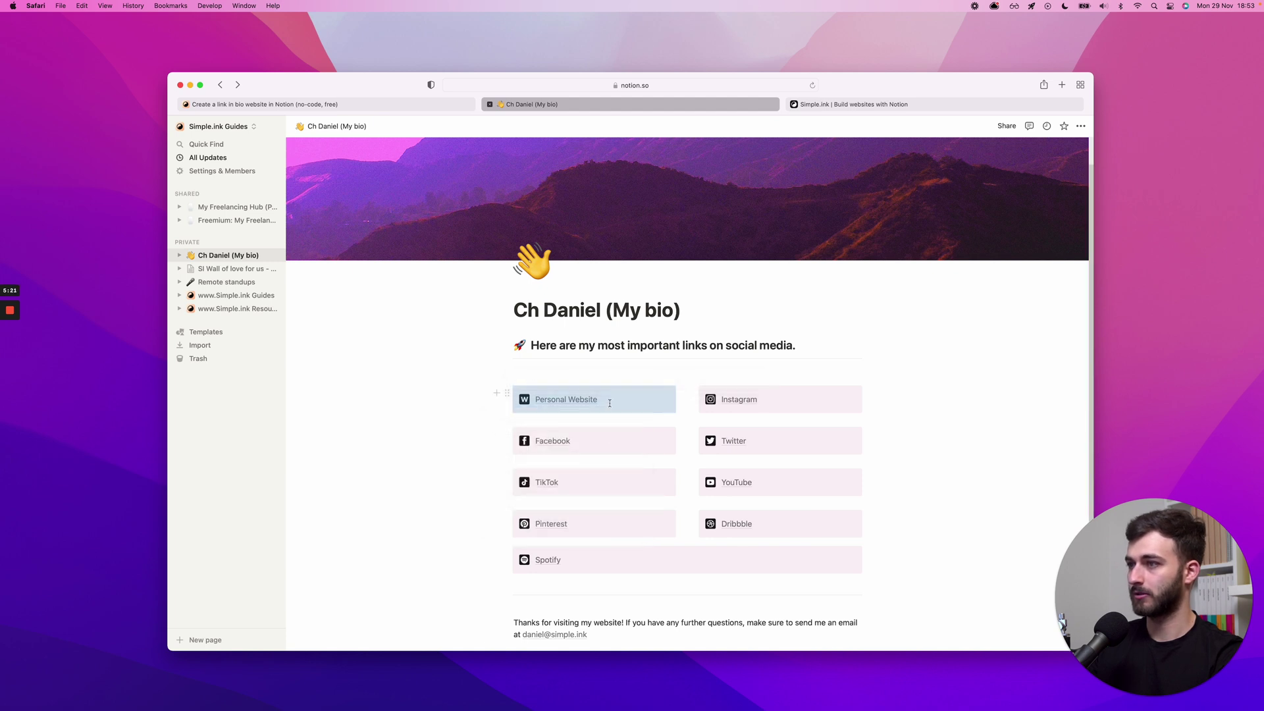
# - Link the Instagram button to the owner's Instagram profile address
pyautogui.doubleClick(762, 398)
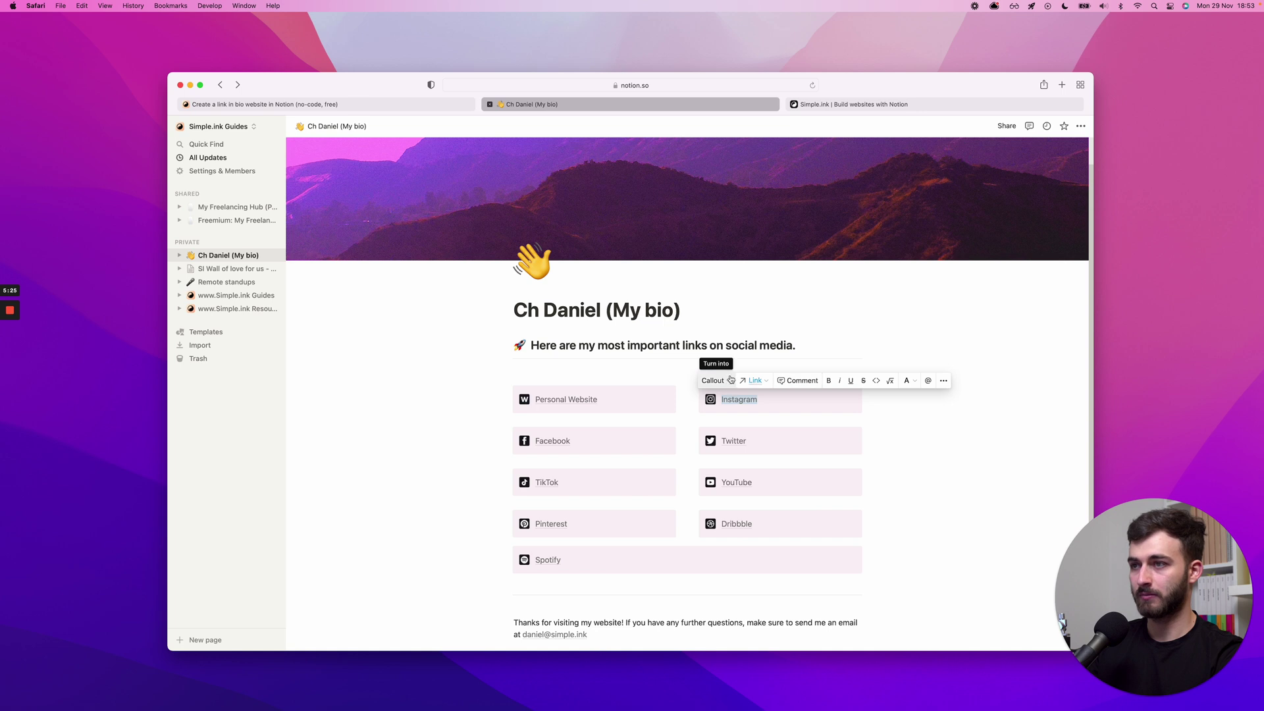
pyautogui.moveTo(758, 400); pyautogui.dragTo(718, 401)
pyautogui.click(755, 381)
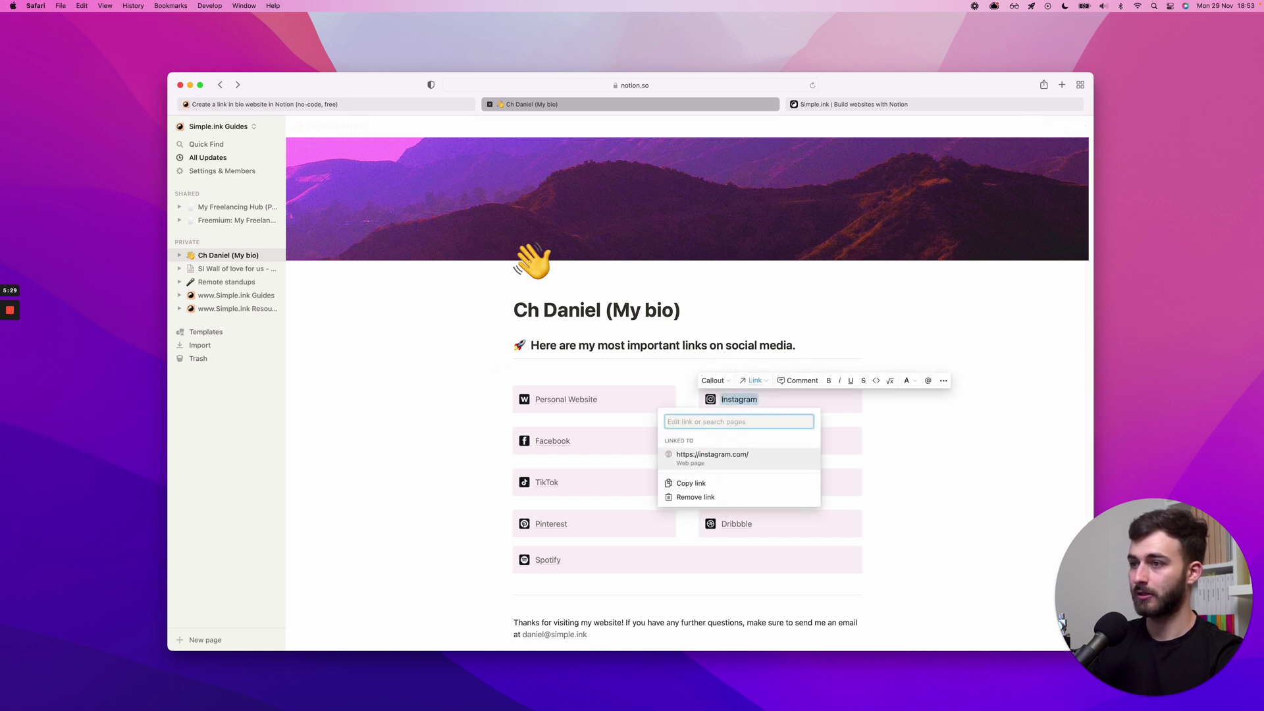
pyautogui.write('instagram.com/chddaniel')
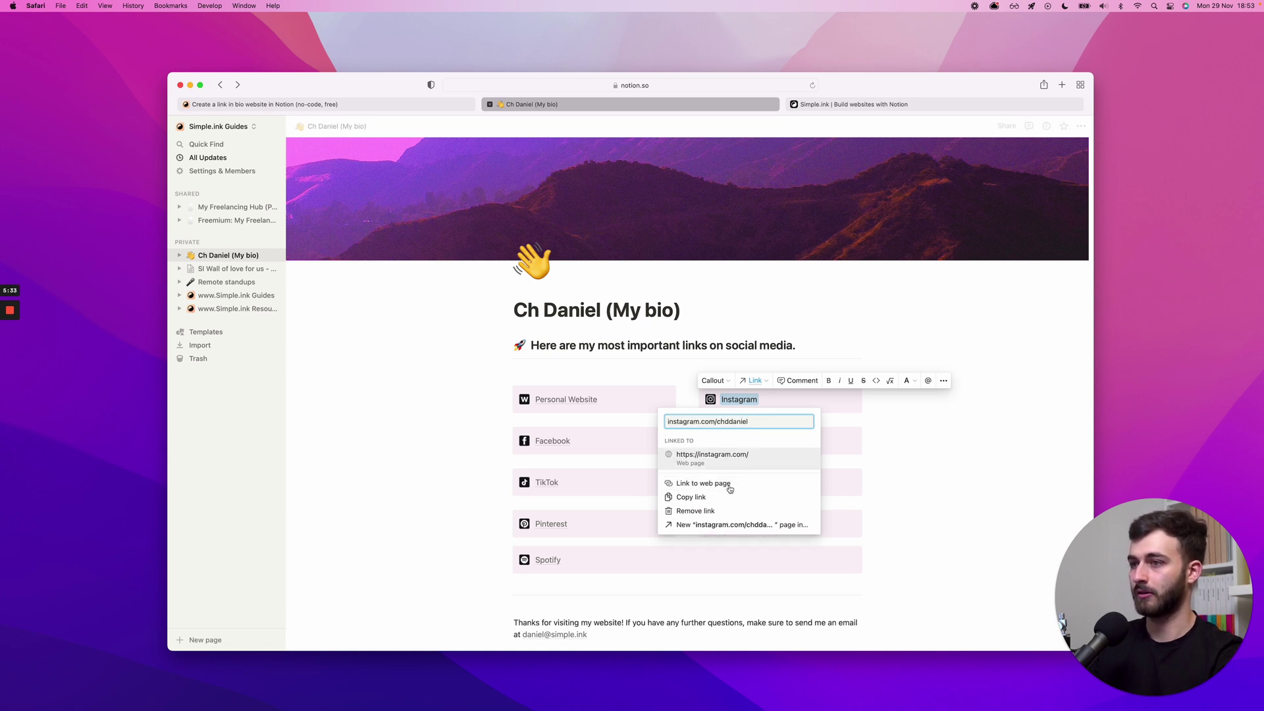
pyautogui.click(699, 483)
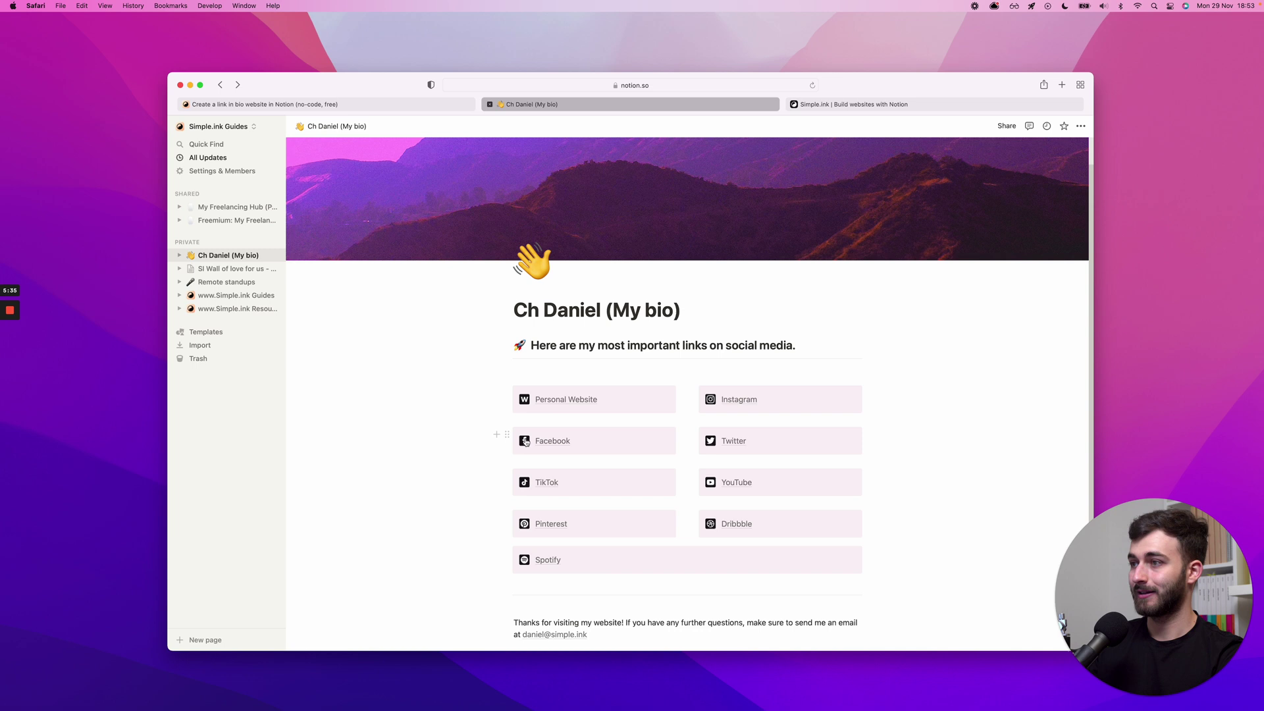
# - Delete the Facebook, Spotify, Pinterest and Dribbble link blocks via their block menus
pyautogui.click(507, 434)
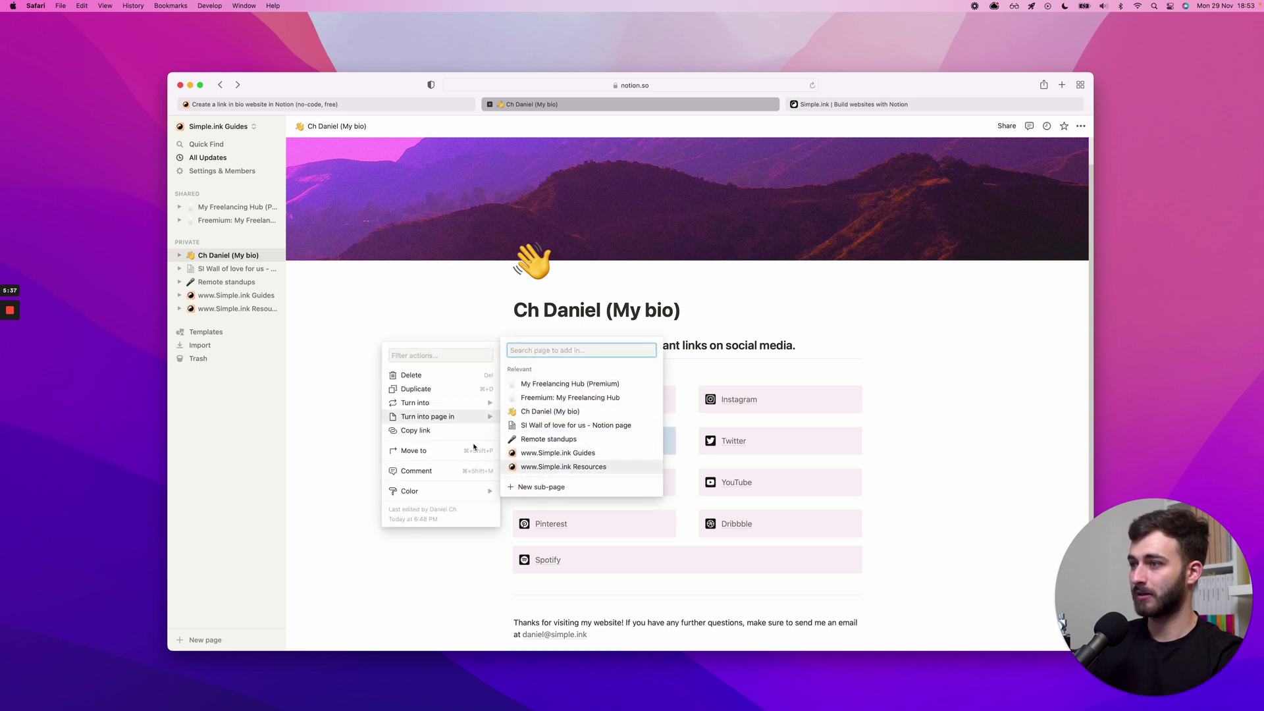
pyautogui.click(411, 374)
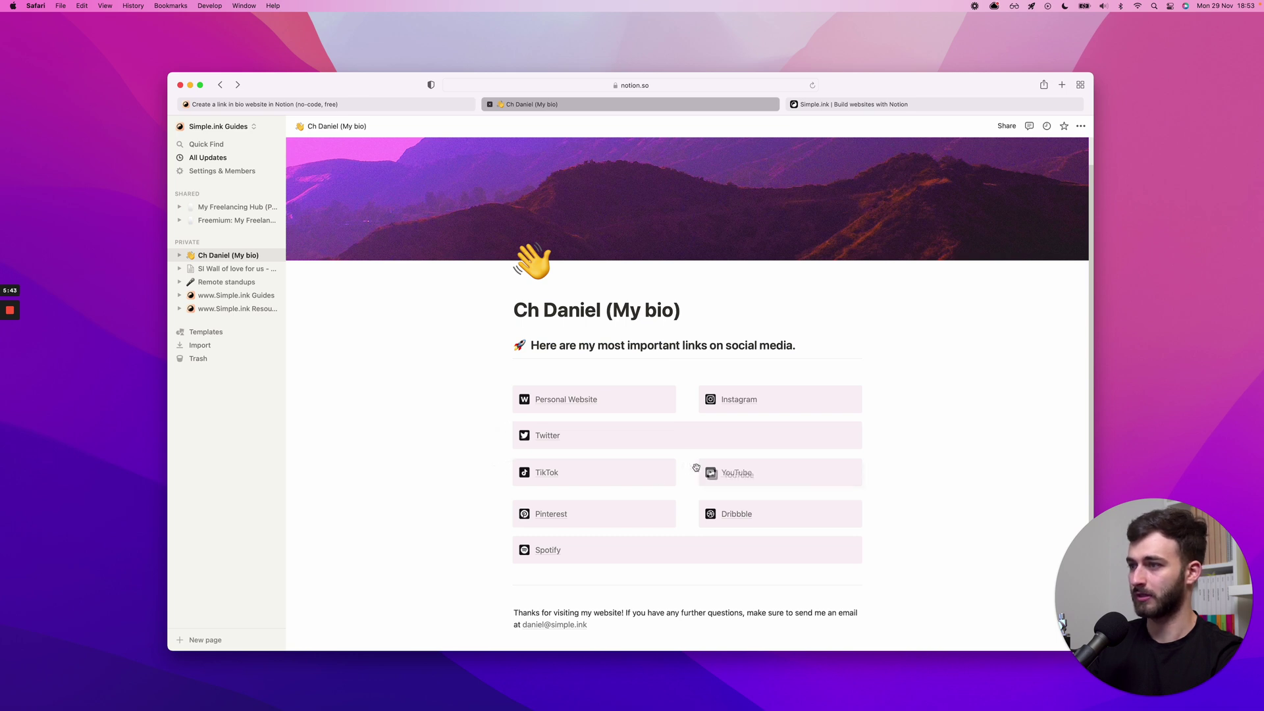
pyautogui.click(694, 466)
pyautogui.click(510, 543)
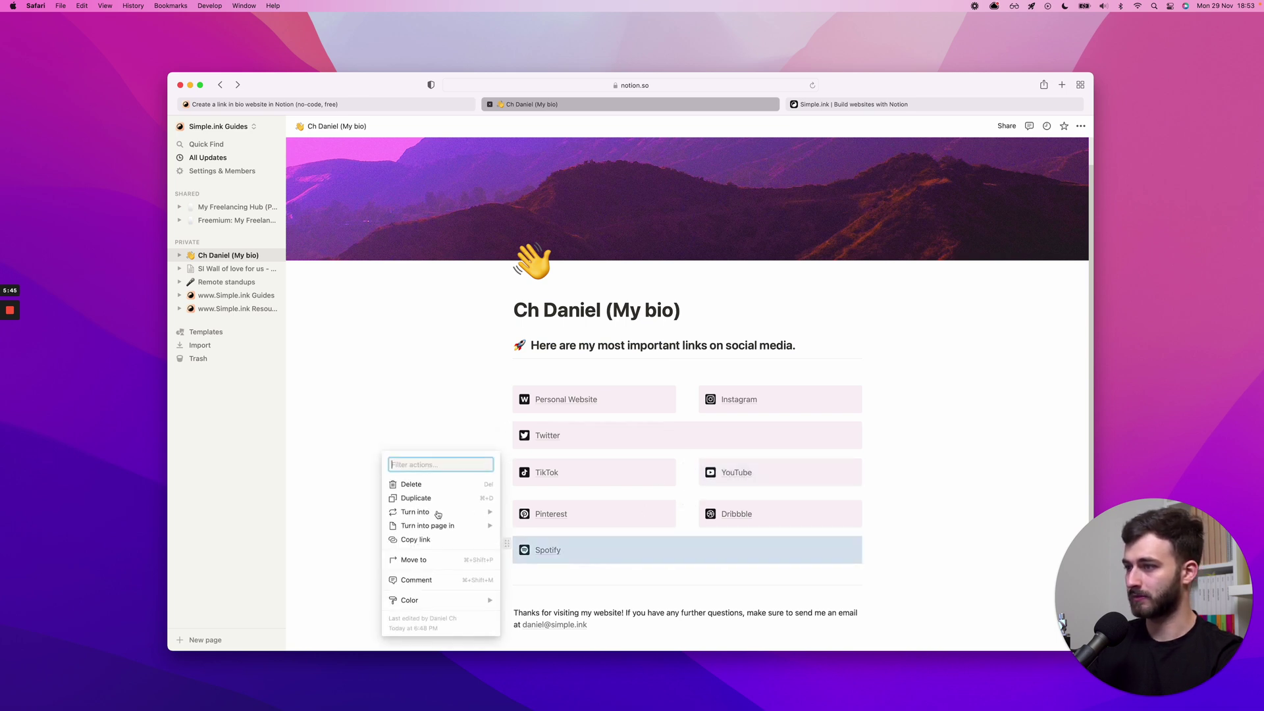
pyautogui.click(424, 487)
pyautogui.click(510, 508)
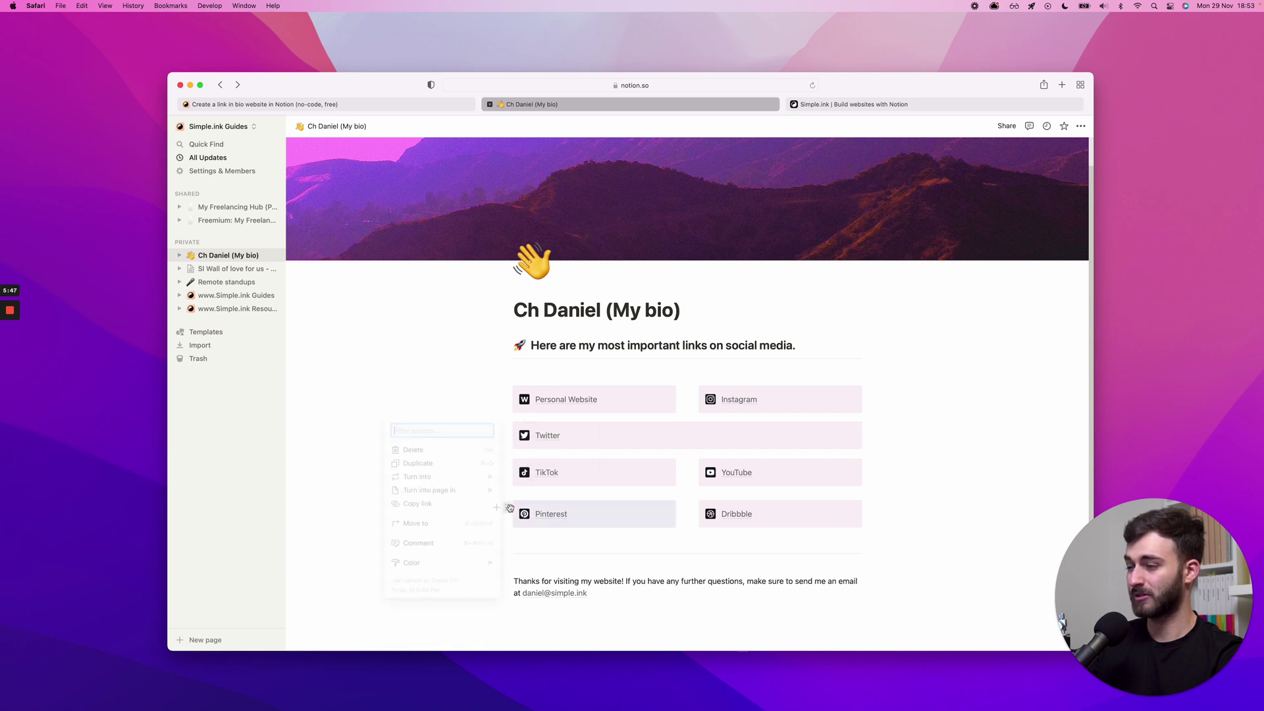
pyautogui.click(428, 451)
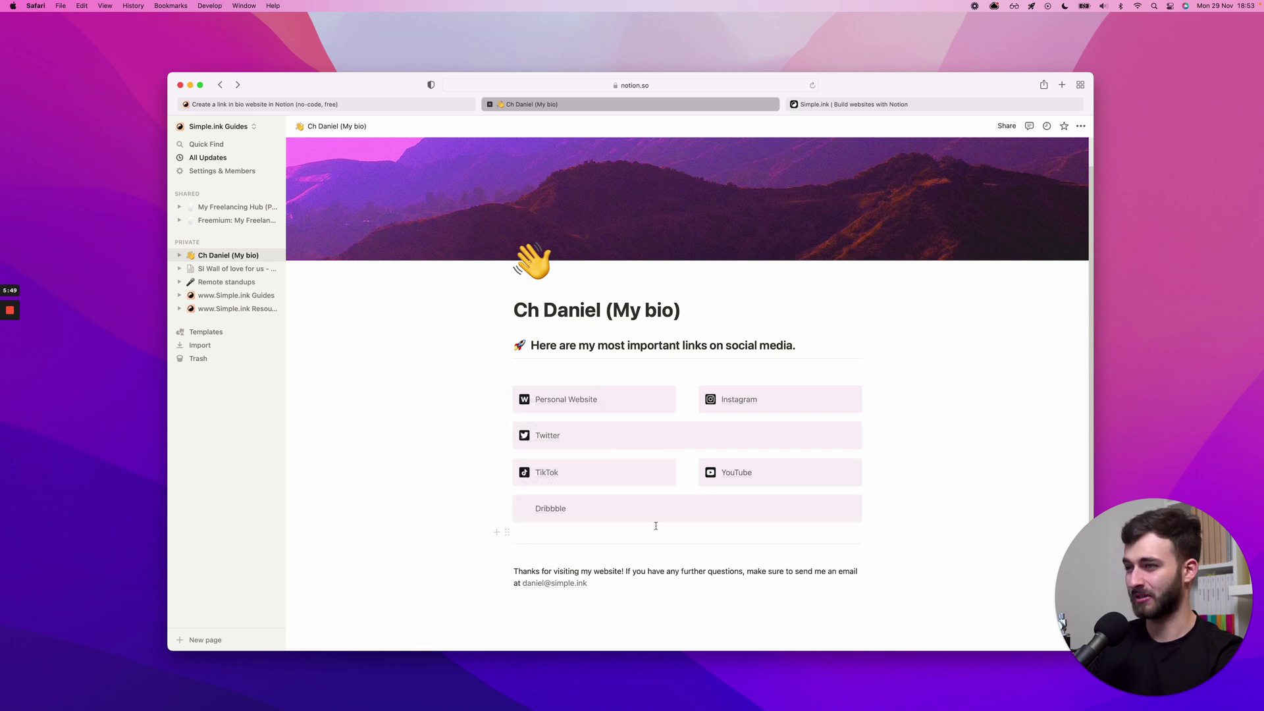
pyautogui.click(510, 501)
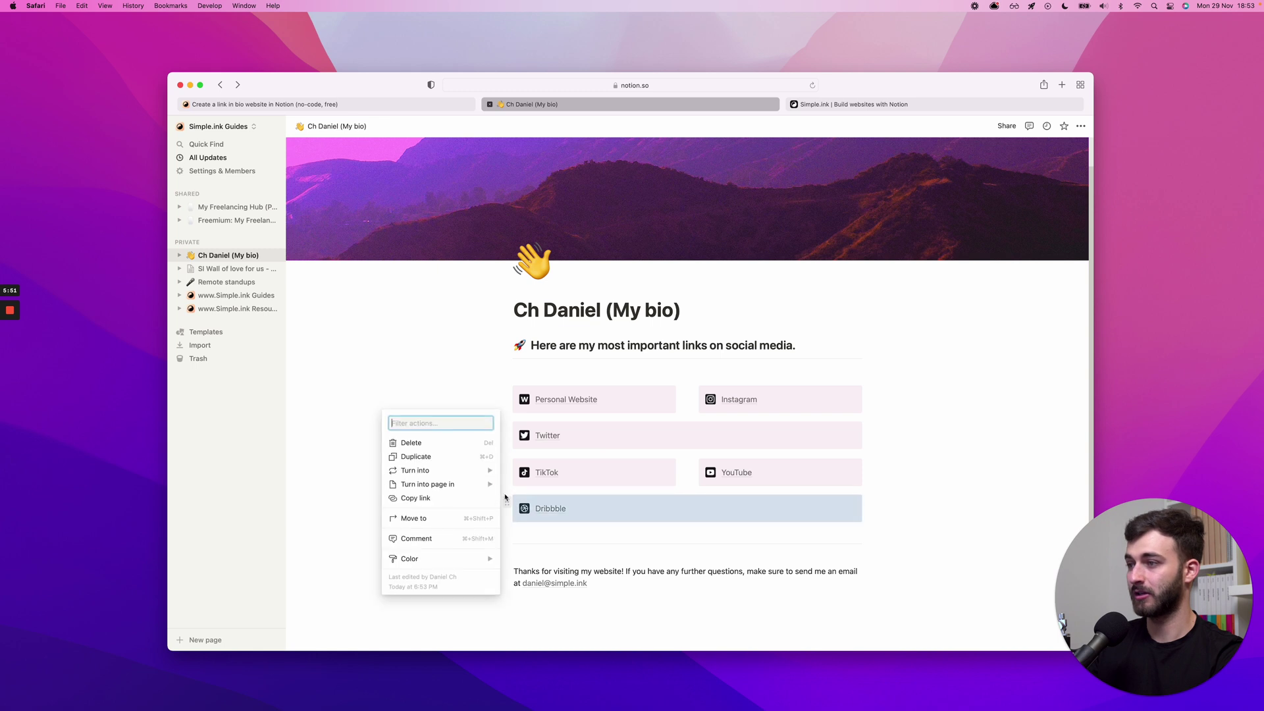
pyautogui.click(440, 455)
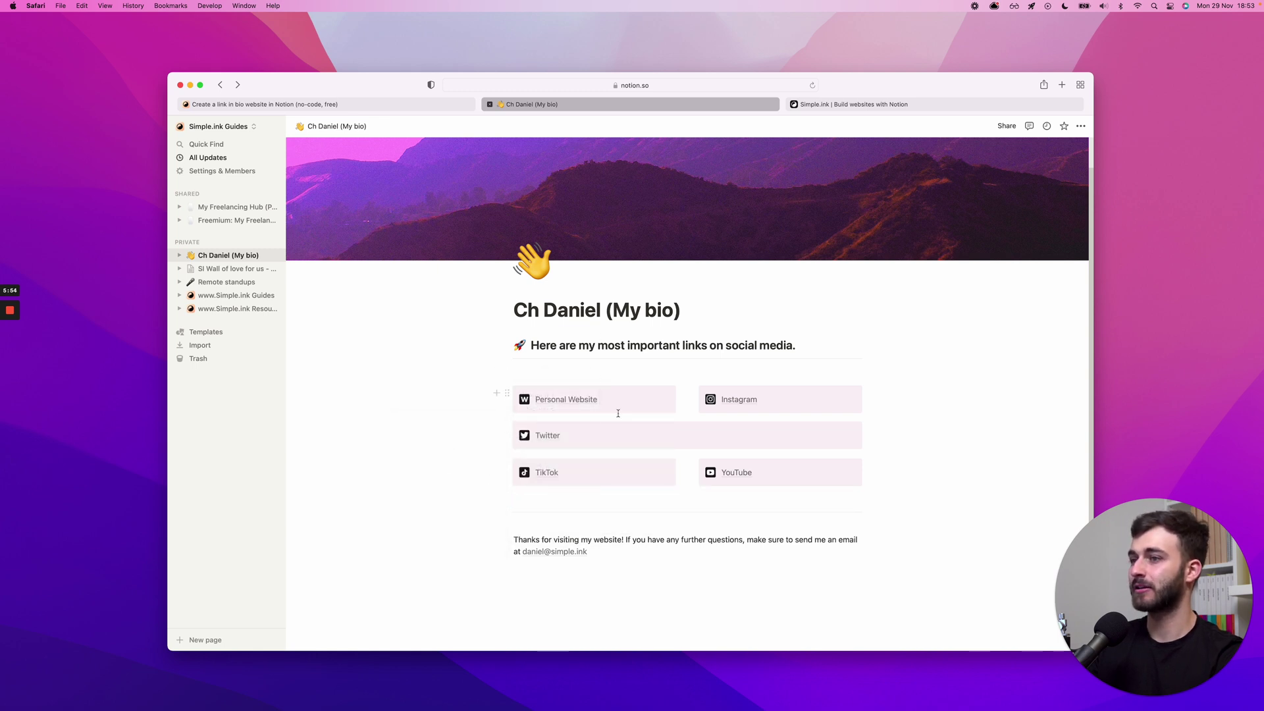
# - Link the word Twitter to the owner's Twitter profile URL
pyautogui.doubleClick(571, 433)
pyautogui.press('cmd+k')
pyautogui.write('twitter.com')
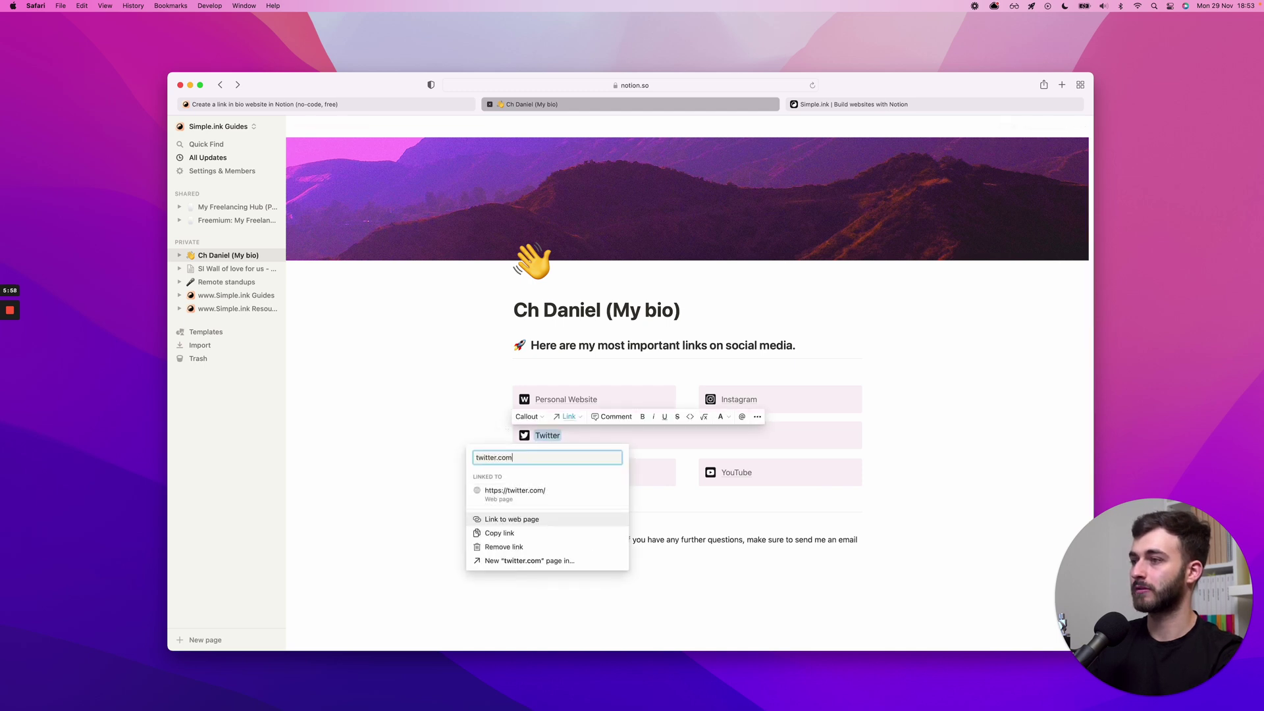
pyautogui.write('/chddaniel')
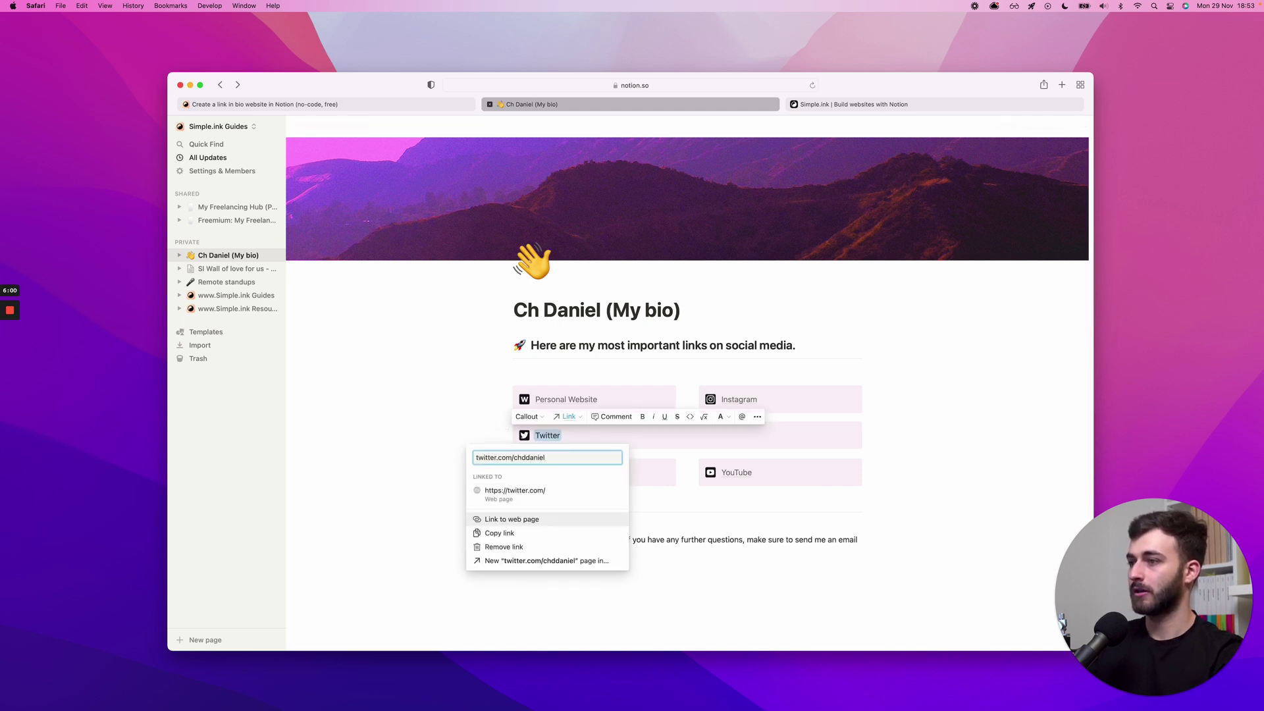
pyautogui.press('Return')
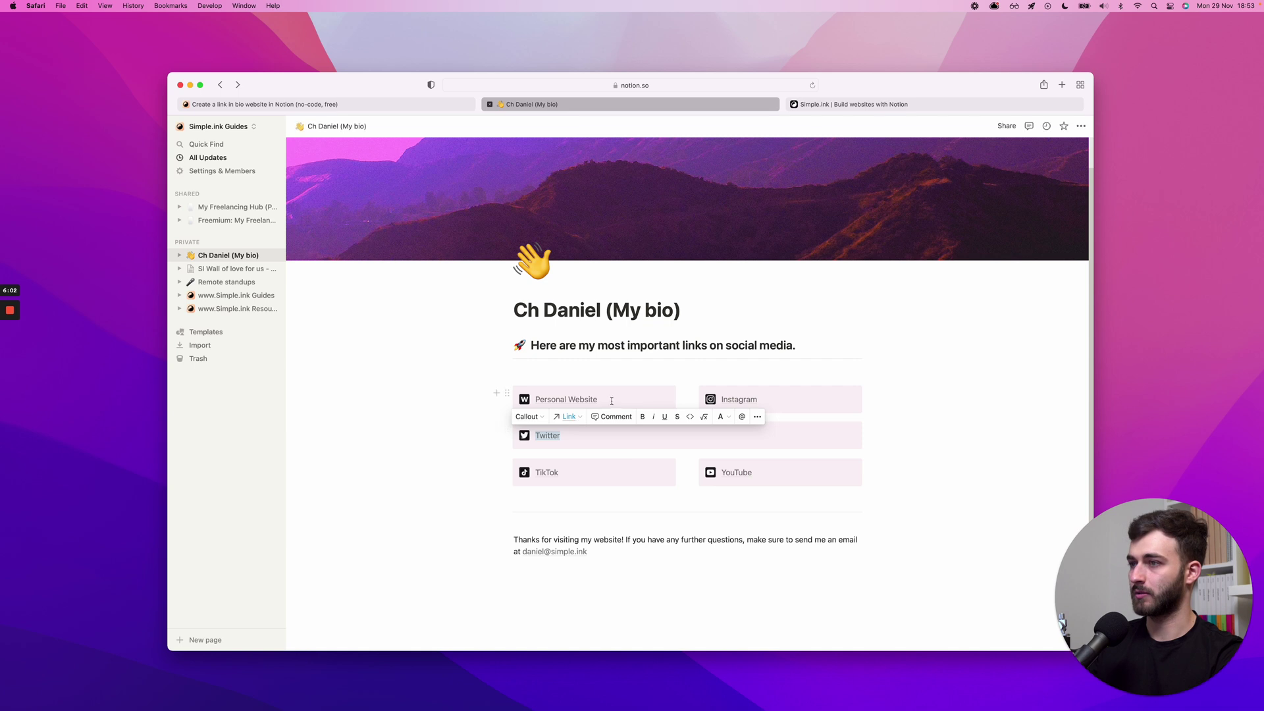
pyautogui.click(615, 435)
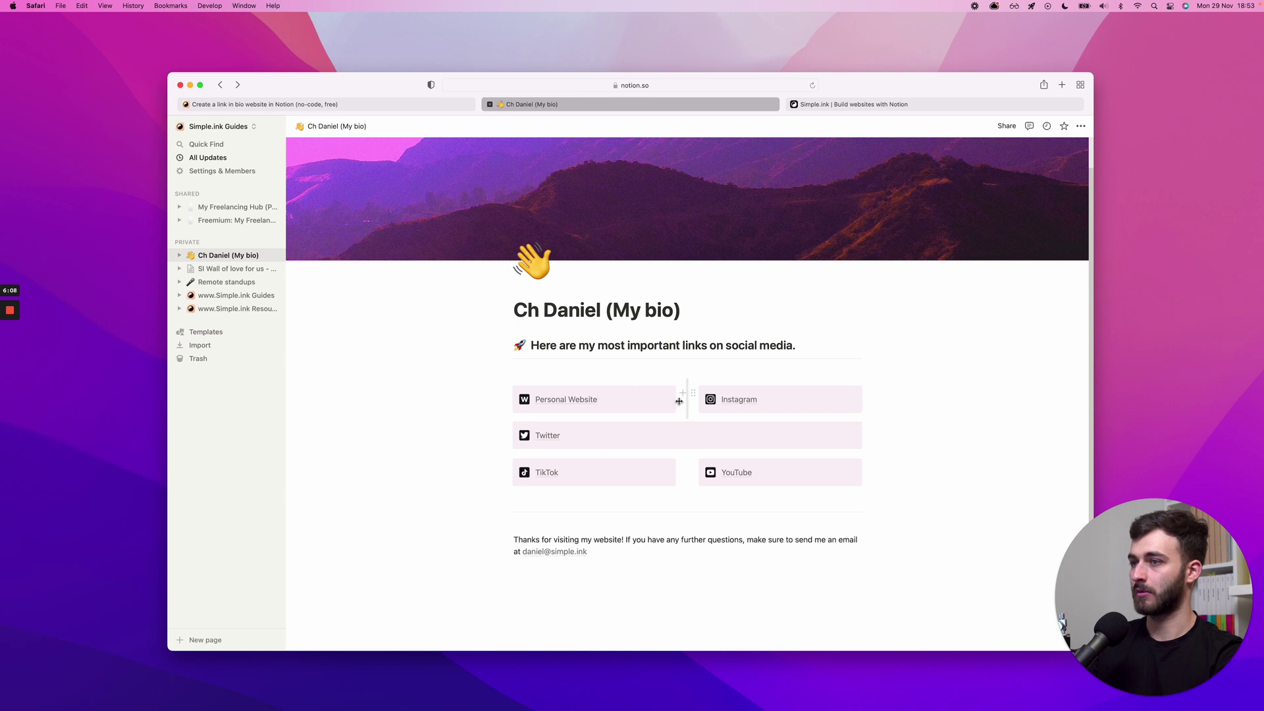
# - Rearrange the link blocks: TikTok and YouTube side by side, Twitter full-width beneath them
pyautogui.moveTo(507, 466); pyautogui.dragTo(508, 466)
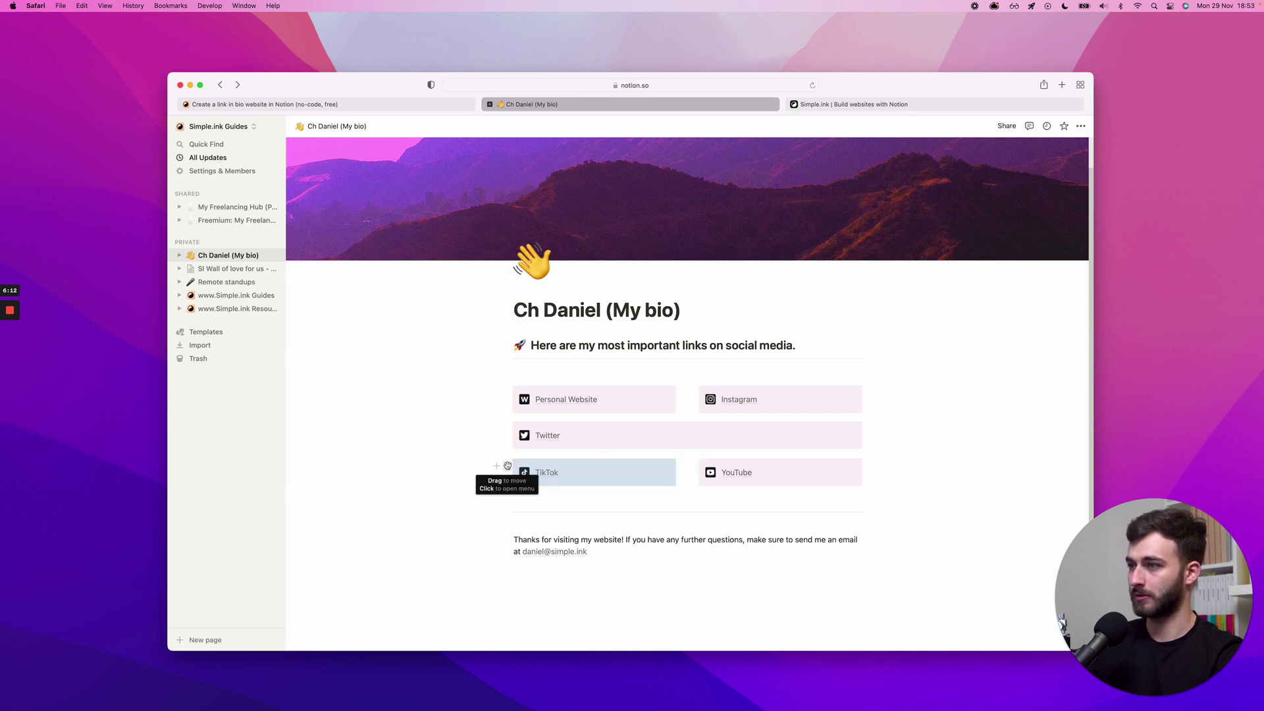
pyautogui.moveTo(508, 466); pyautogui.dragTo(505, 435)
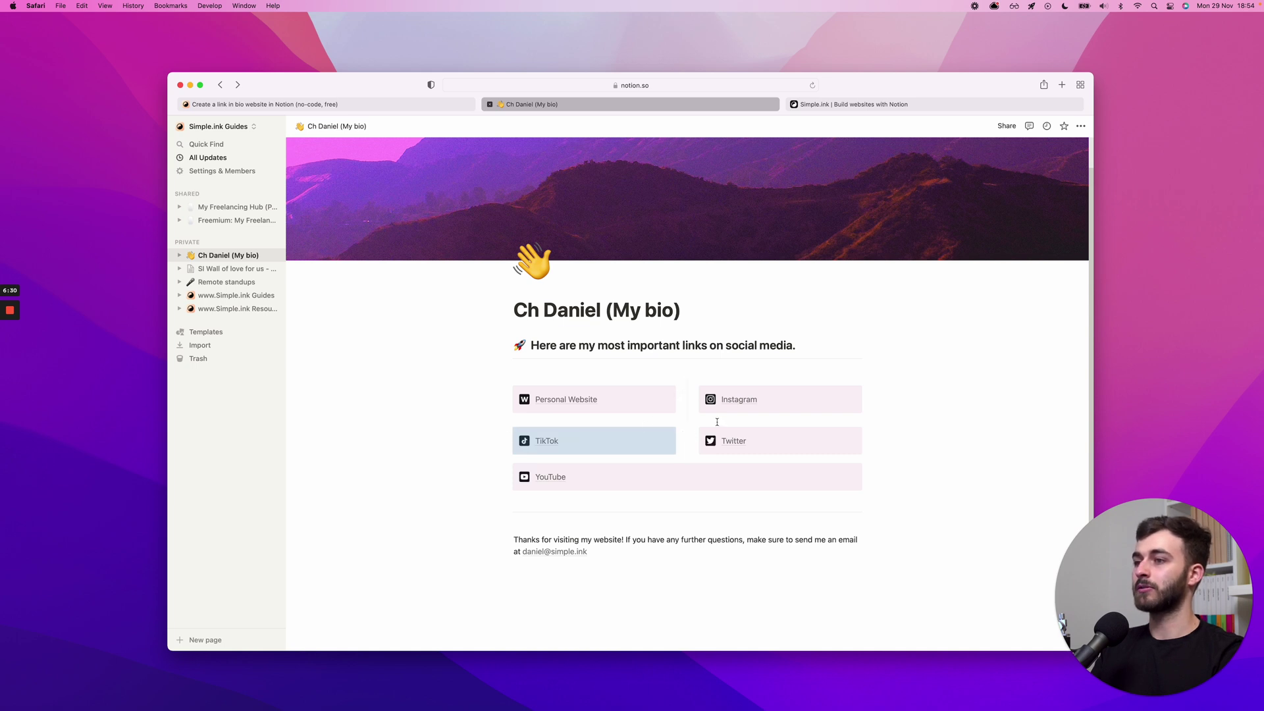
pyautogui.moveTo(508, 472); pyautogui.dragTo(520, 473)
pyautogui.click(547, 420)
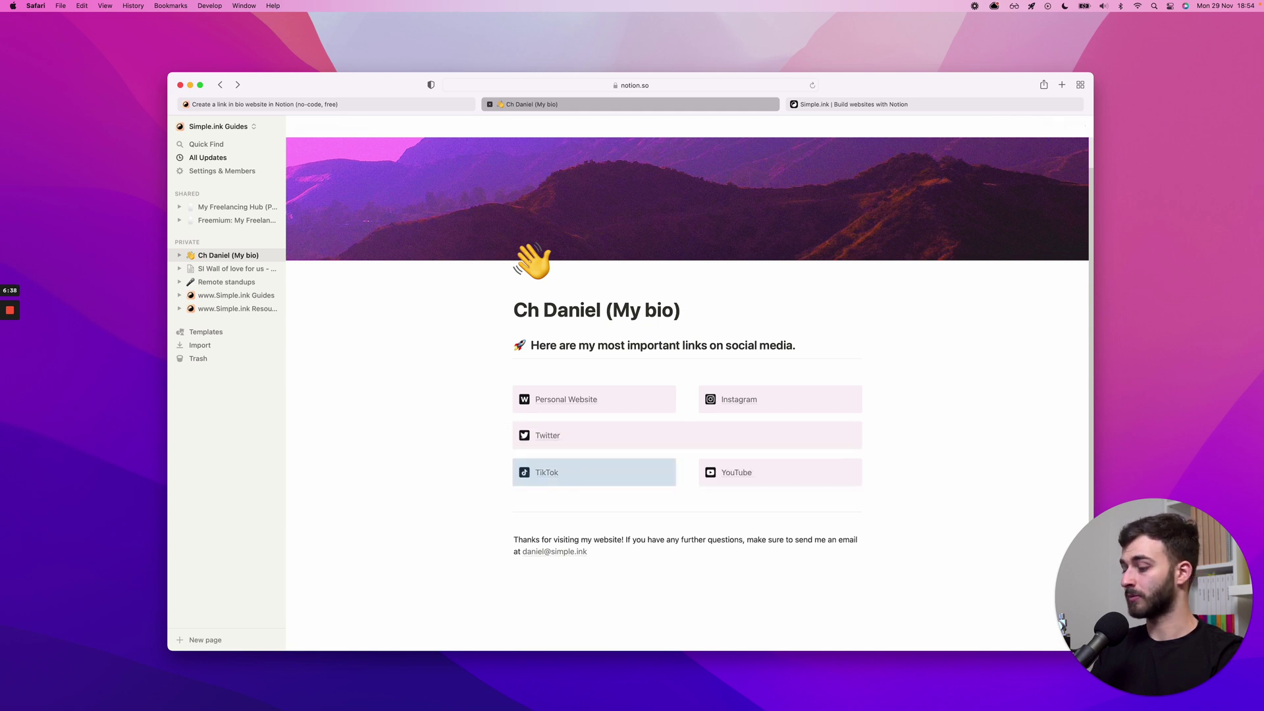
pyautogui.click(548, 420)
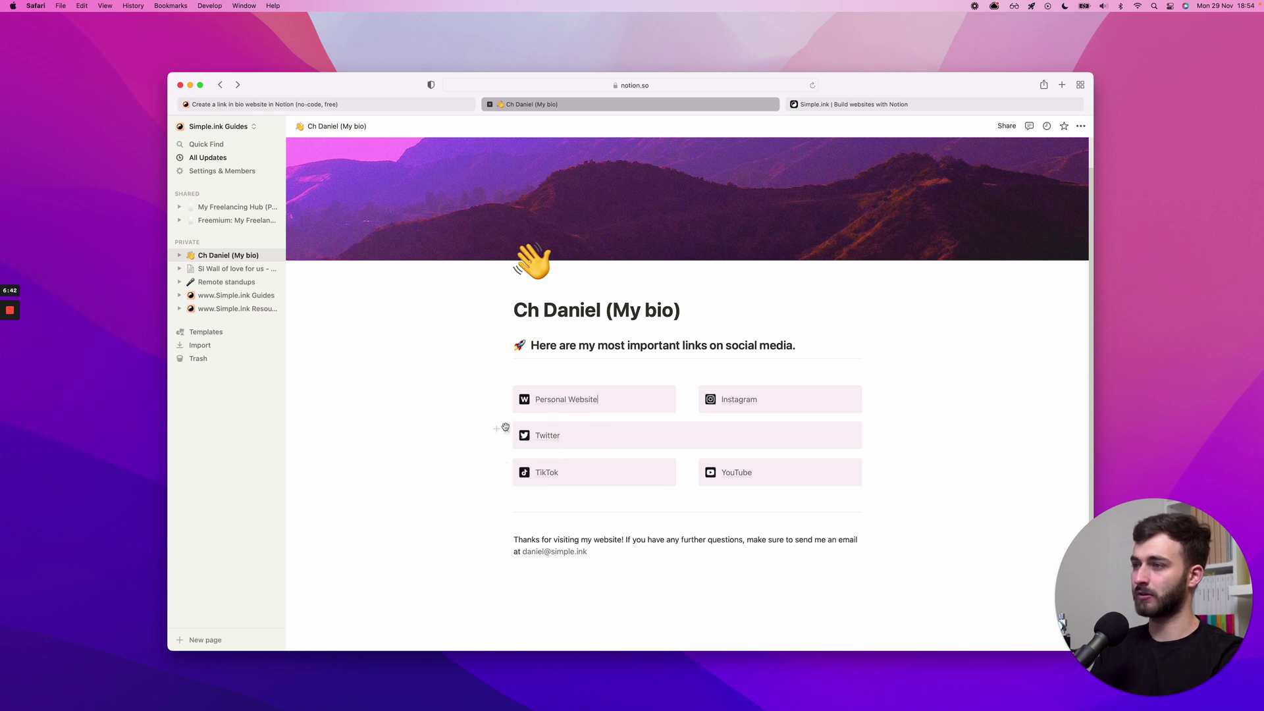
pyautogui.moveTo(505, 429); pyautogui.dragTo(515, 495)
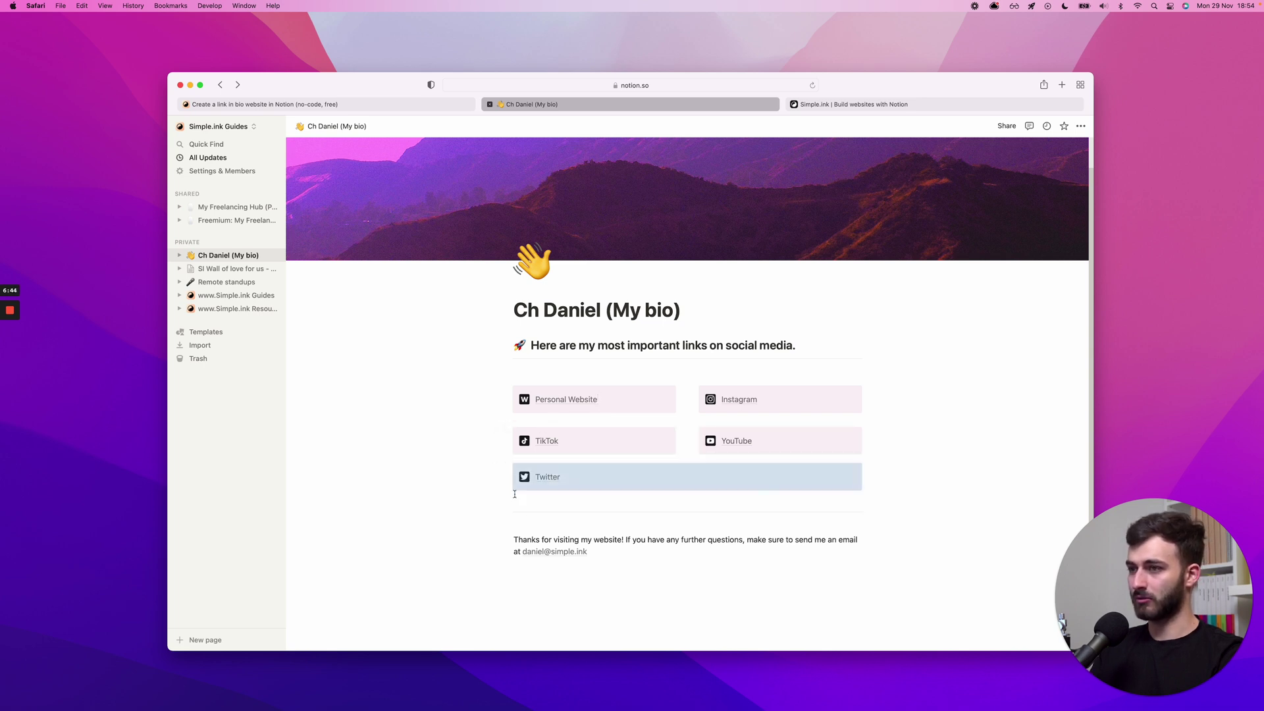
pyautogui.click(642, 360)
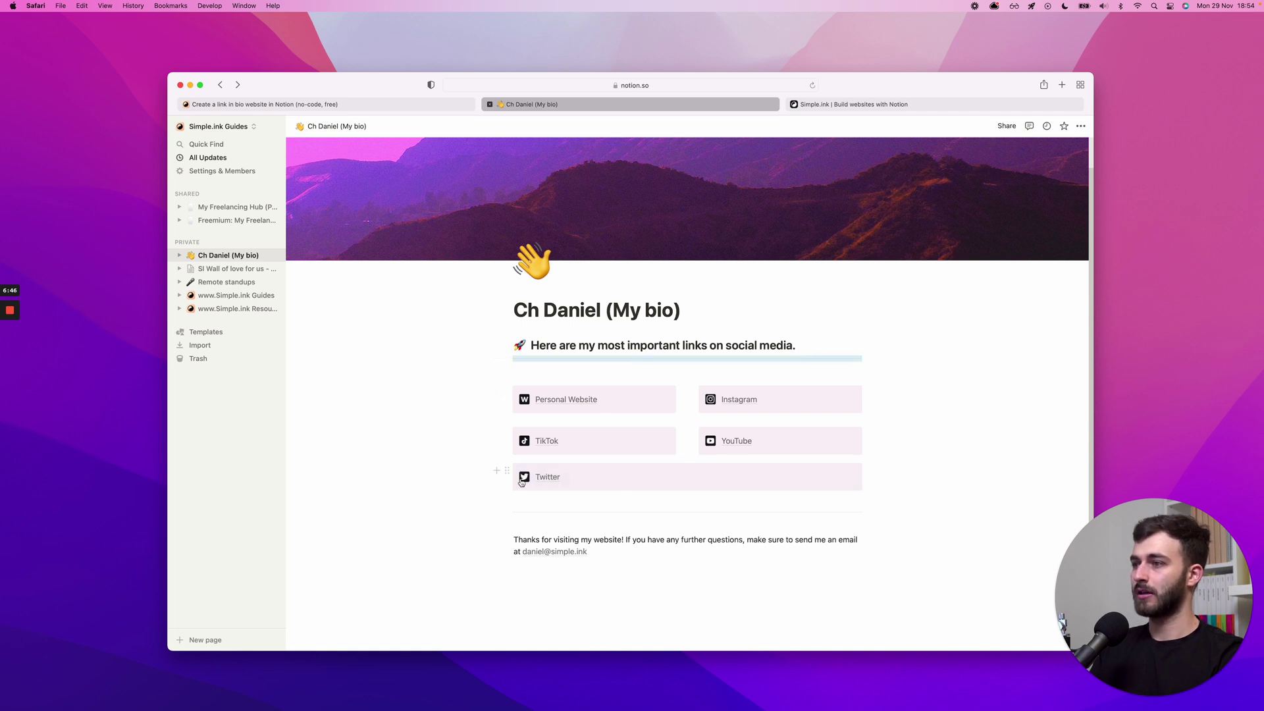
pyautogui.click(507, 470)
pyautogui.moveTo(464, 451)
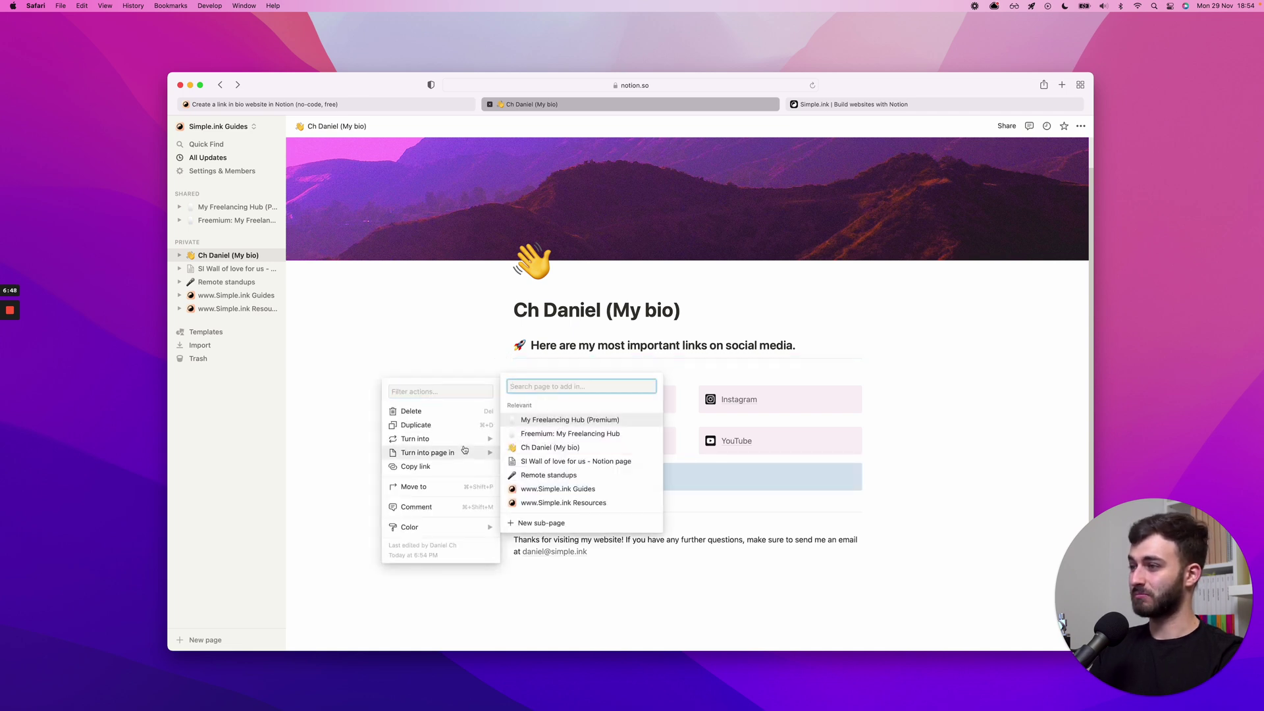
pyautogui.moveTo(449, 528)
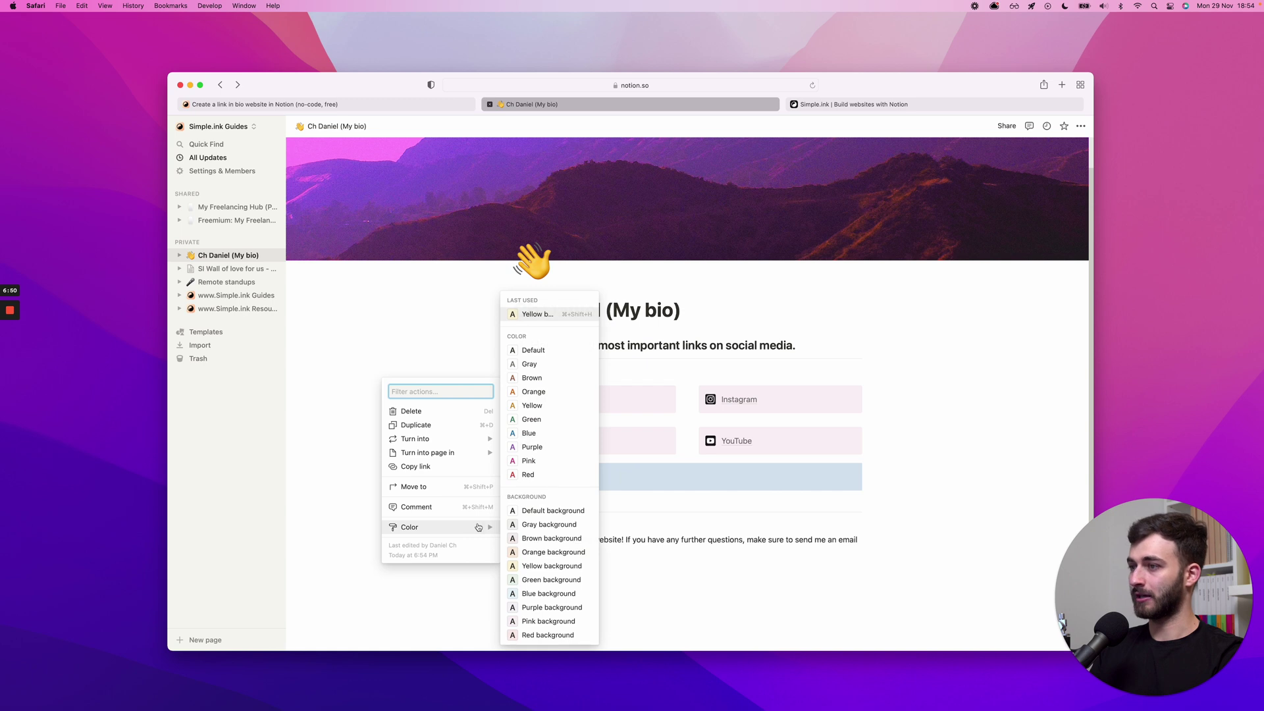
pyautogui.click(534, 595)
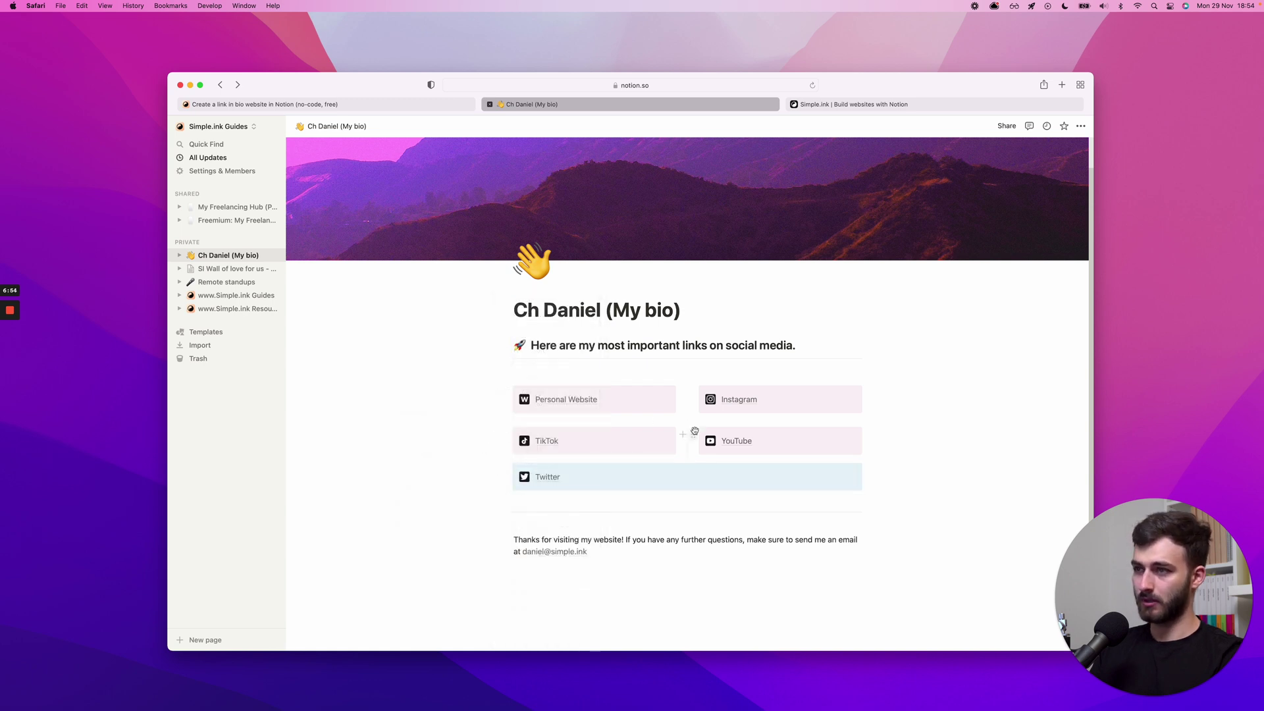
pyautogui.click(693, 435)
pyautogui.moveTo(668, 490)
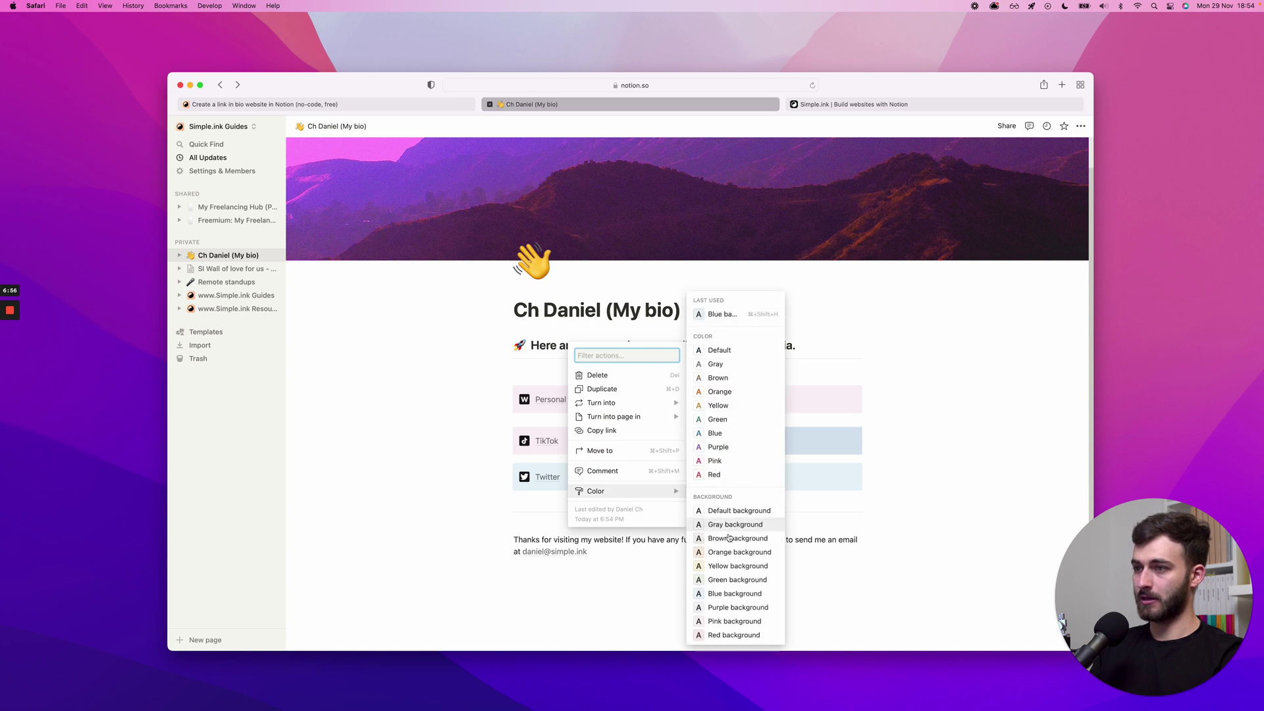
pyautogui.click(734, 635)
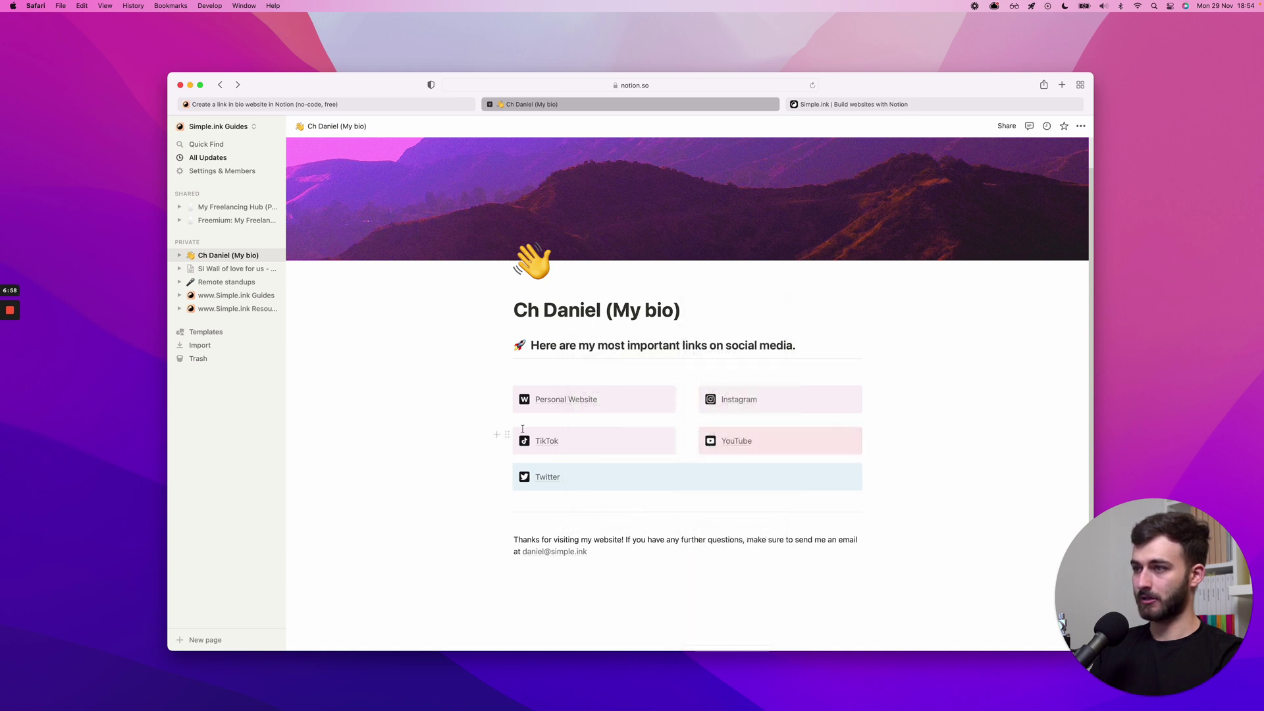
pyautogui.click(509, 434)
pyautogui.moveTo(460, 491)
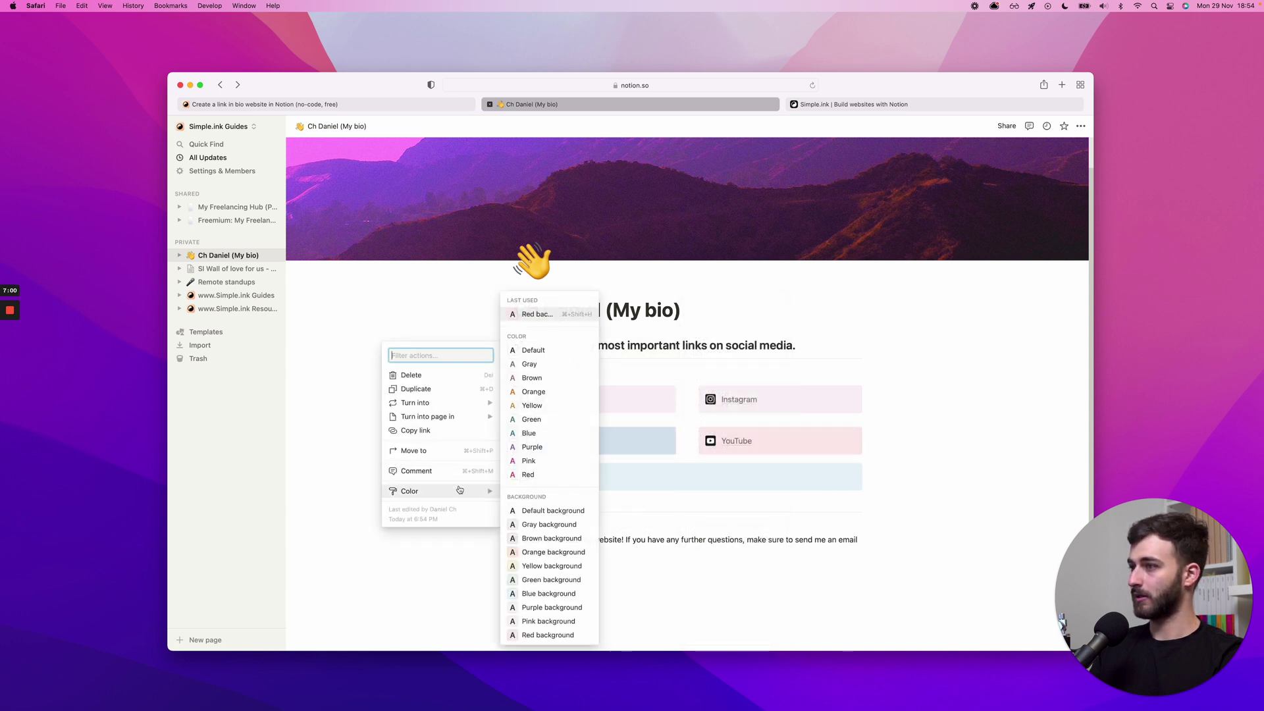
pyautogui.click(552, 525)
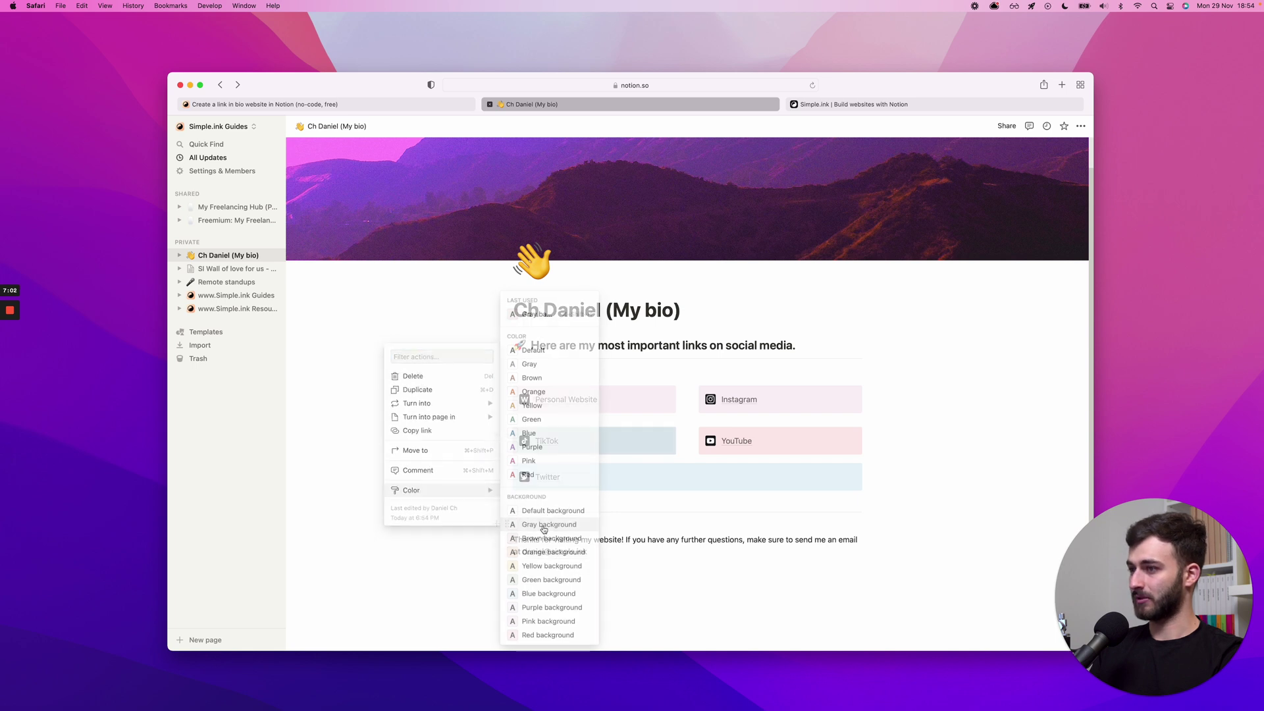
pyautogui.click(693, 393)
pyautogui.moveTo(647, 452)
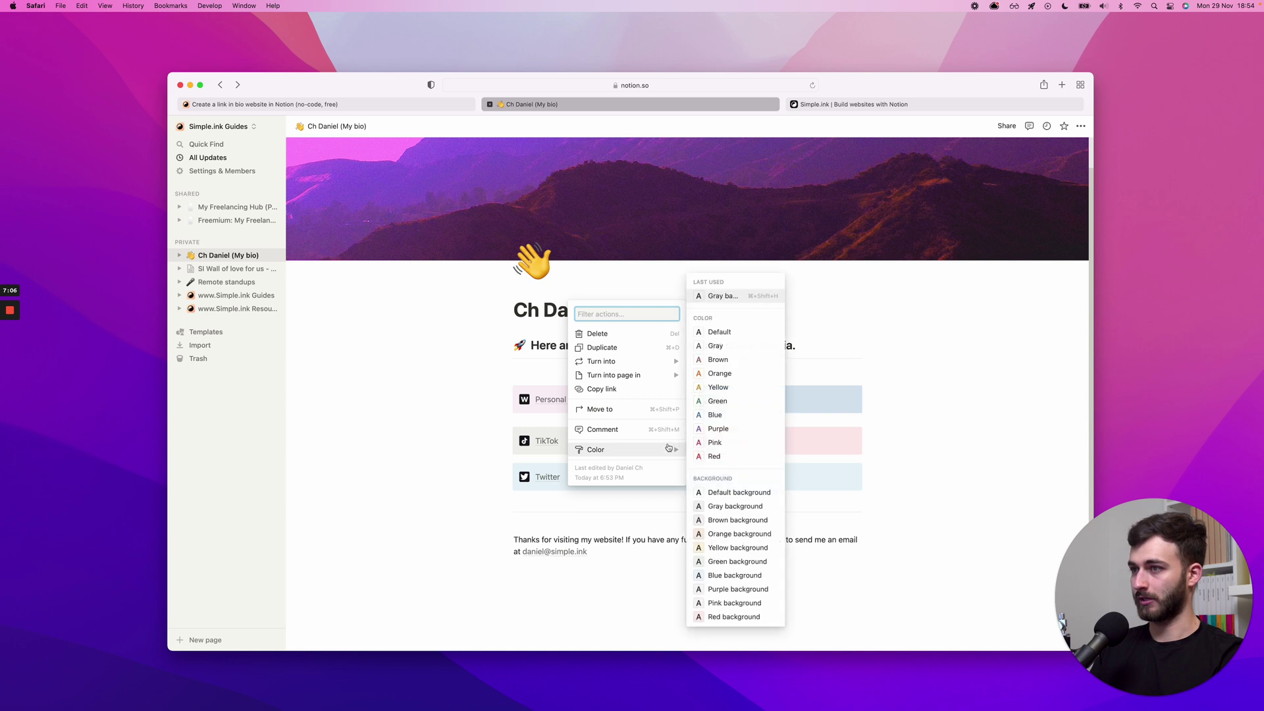
pyautogui.click(721, 535)
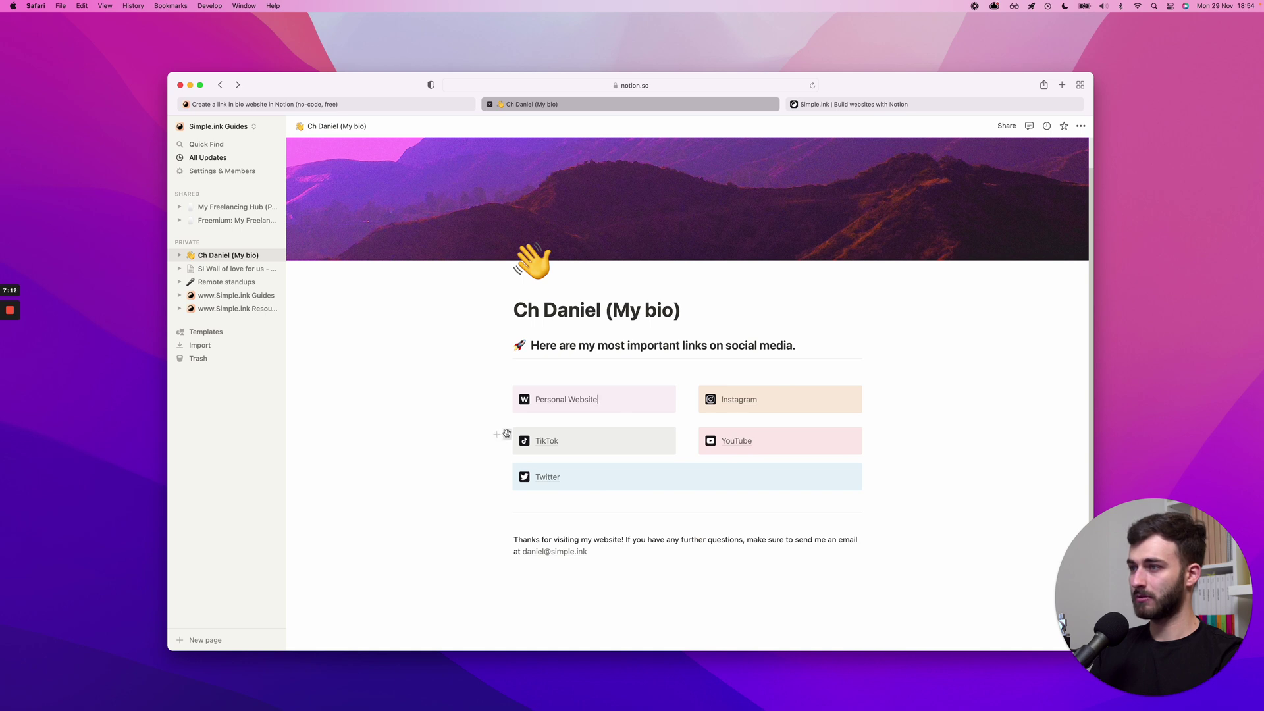
pyautogui.moveTo(506, 434); pyautogui.dragTo(506, 417)
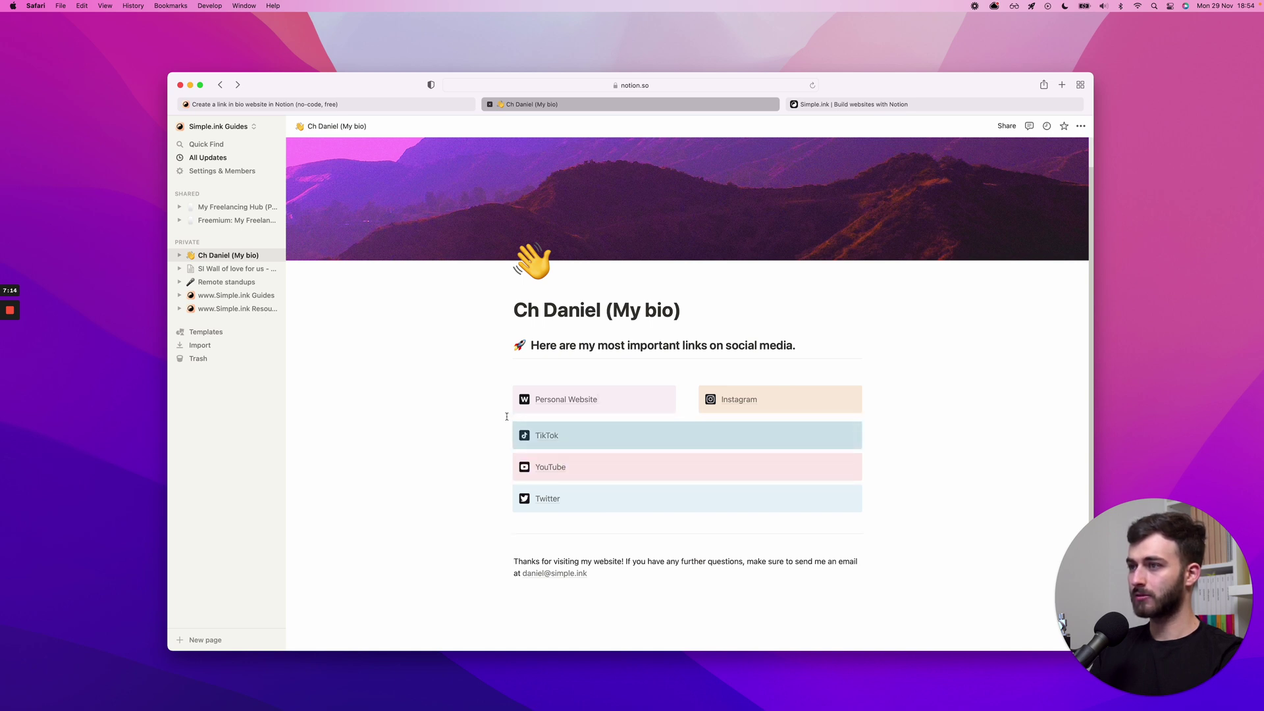
pyautogui.moveTo(507, 460); pyautogui.dragTo(783, 456)
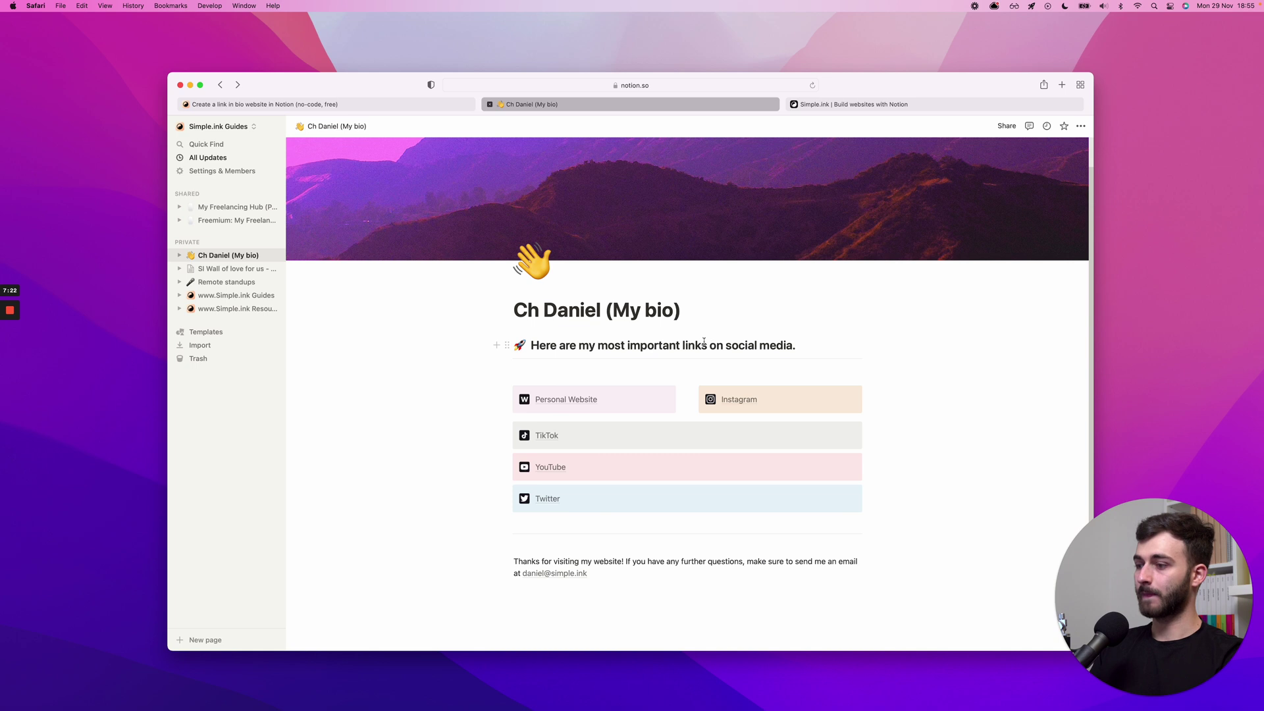
# - Open the live bio site, change the Notion Instagram label to 'Instagrammmm', and recheck the site
pyautogui.hotkey('ctrl', 'Tab')
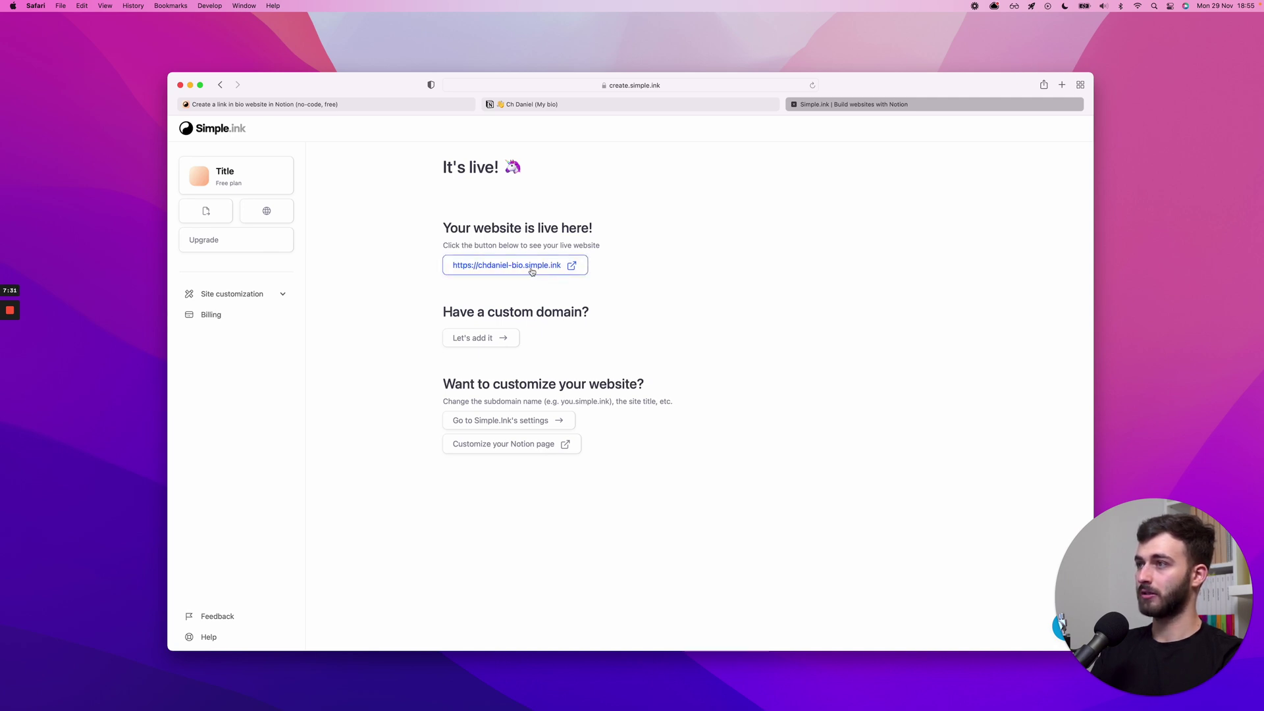
pyautogui.click(532, 267)
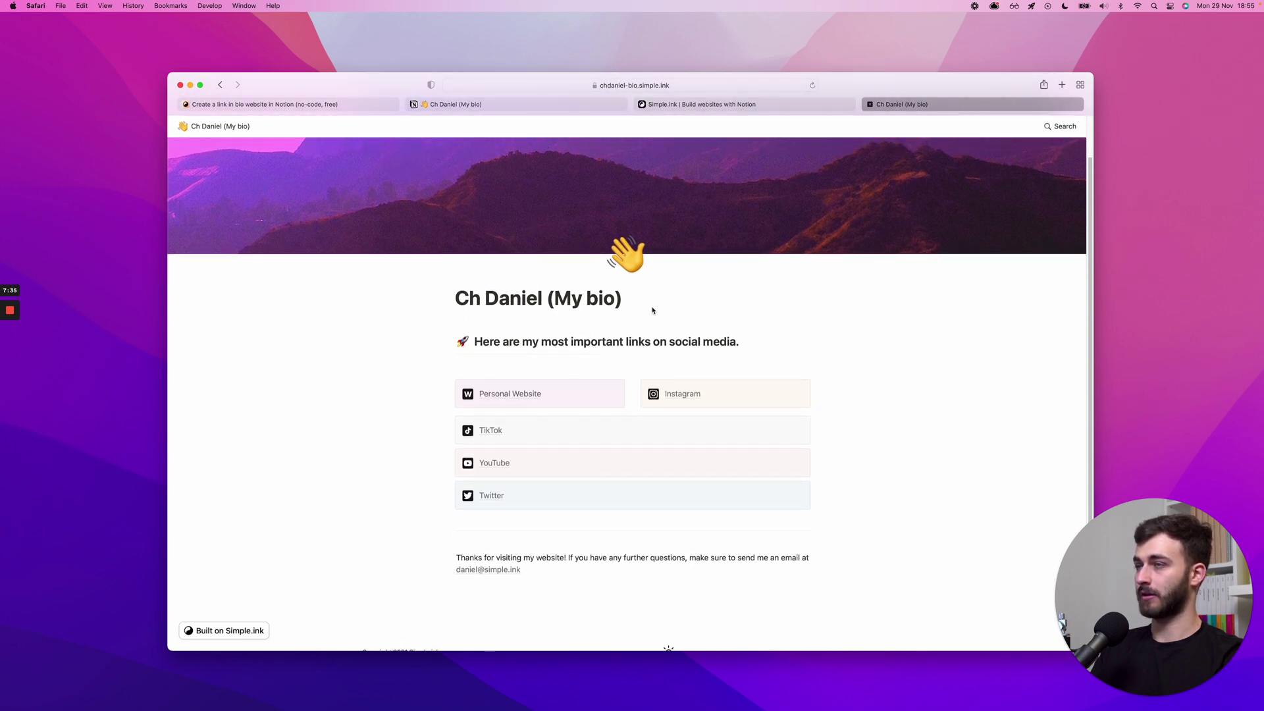
pyautogui.press('super+2')
pyautogui.click(767, 397)
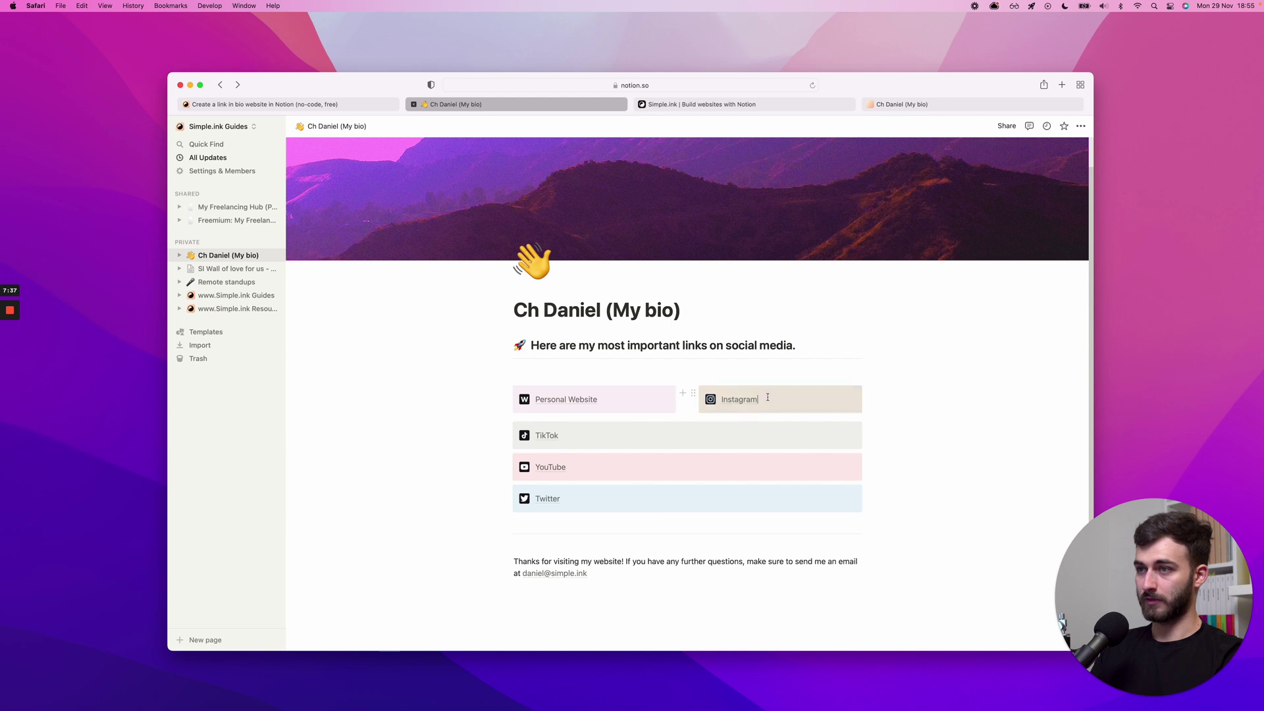
pyautogui.write('mmm')
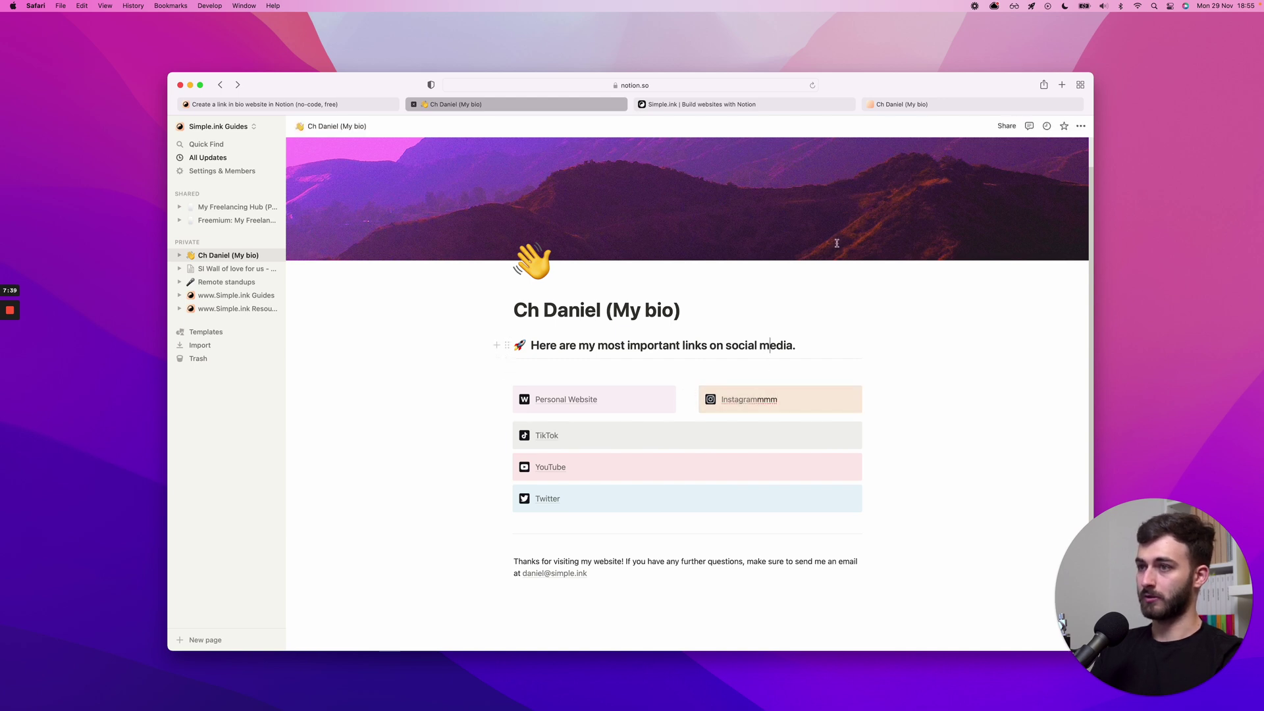
pyautogui.click(915, 106)
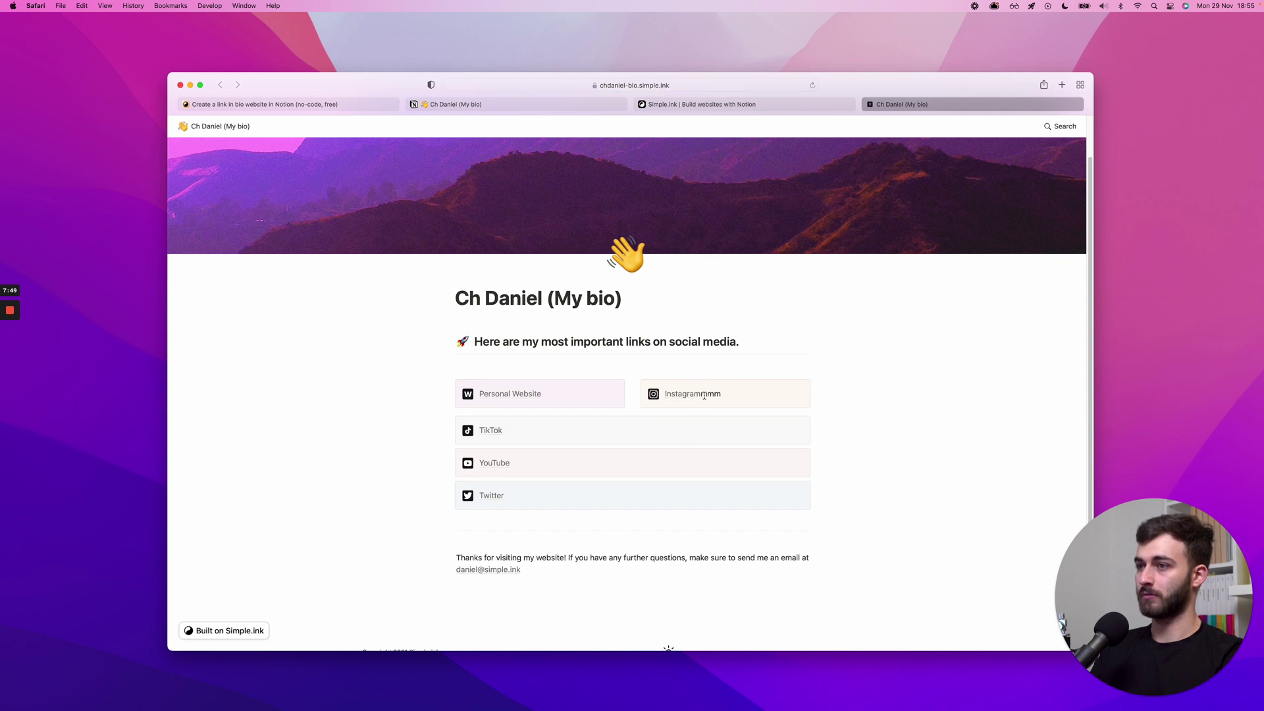
# - Delete the extra 'mmm' so the Notion label reads 'Instagram' again
pyautogui.press('super+2')
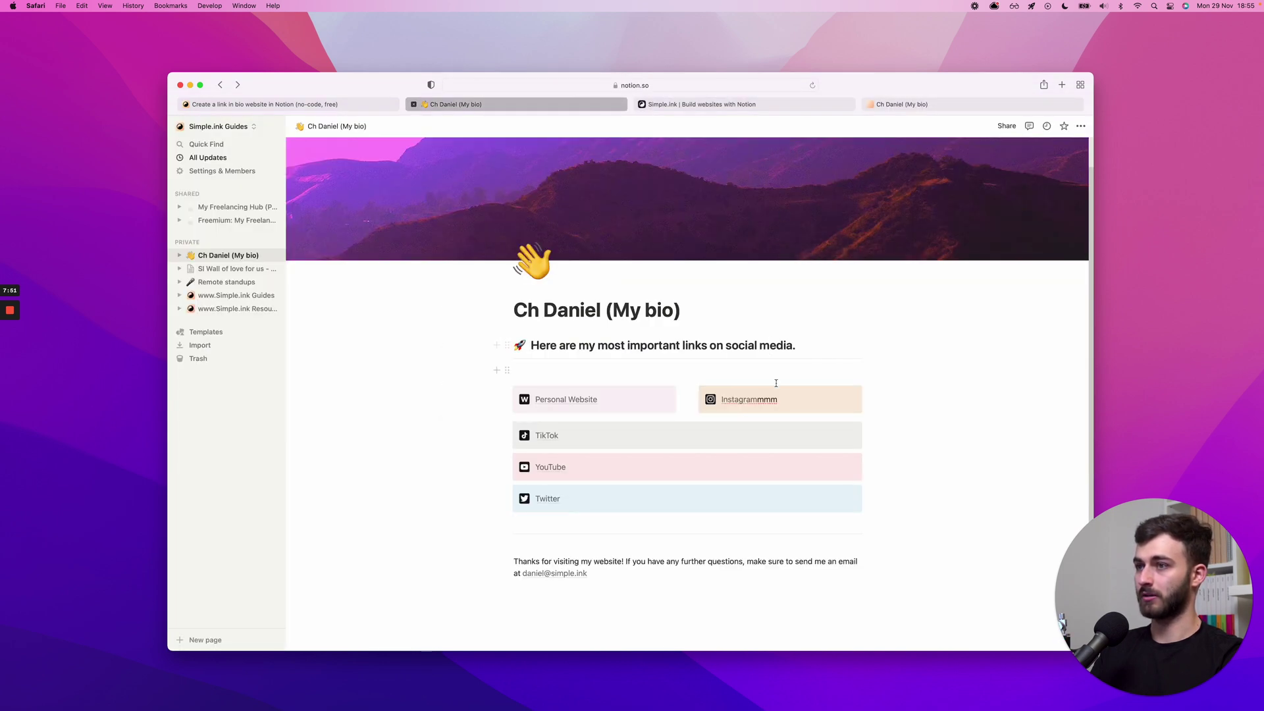
pyautogui.moveTo(789, 404); pyautogui.dragTo(756, 396)
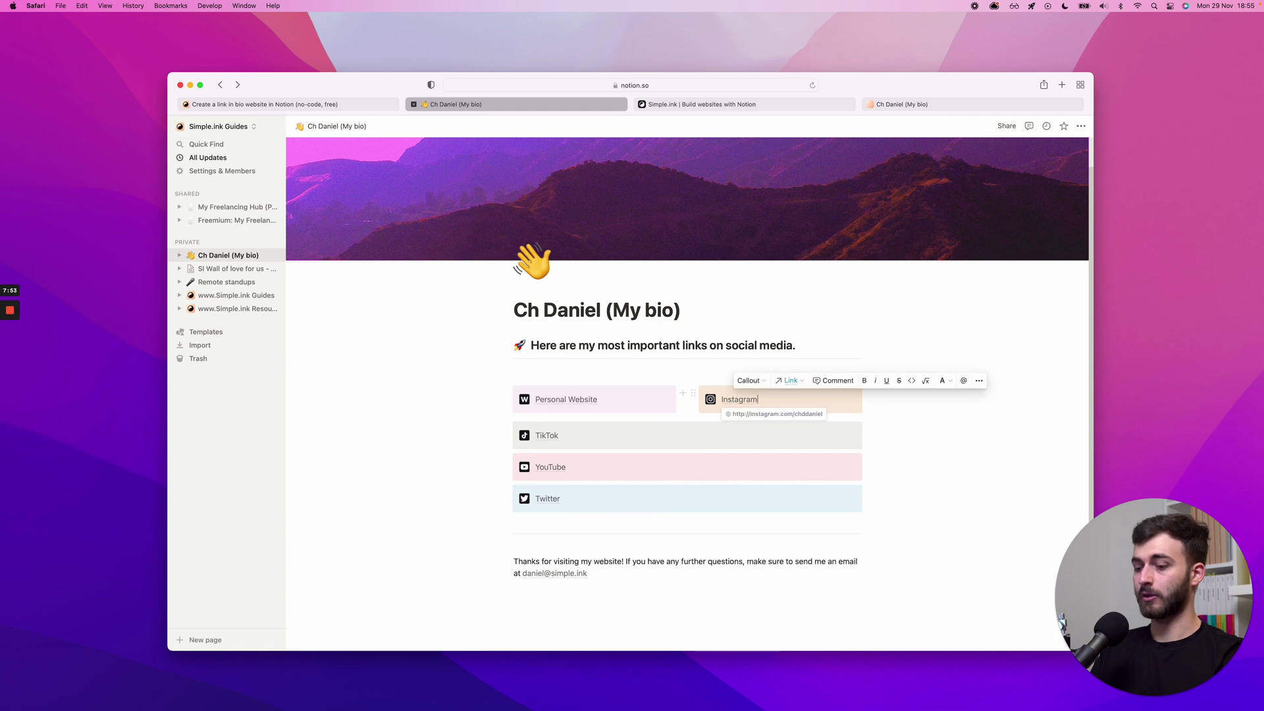
pyautogui.press('BackSpace')
pyautogui.scroll(1, 714, 328)
# - Copy the live bio site's web address from the address bar
pyautogui.press('super+3')
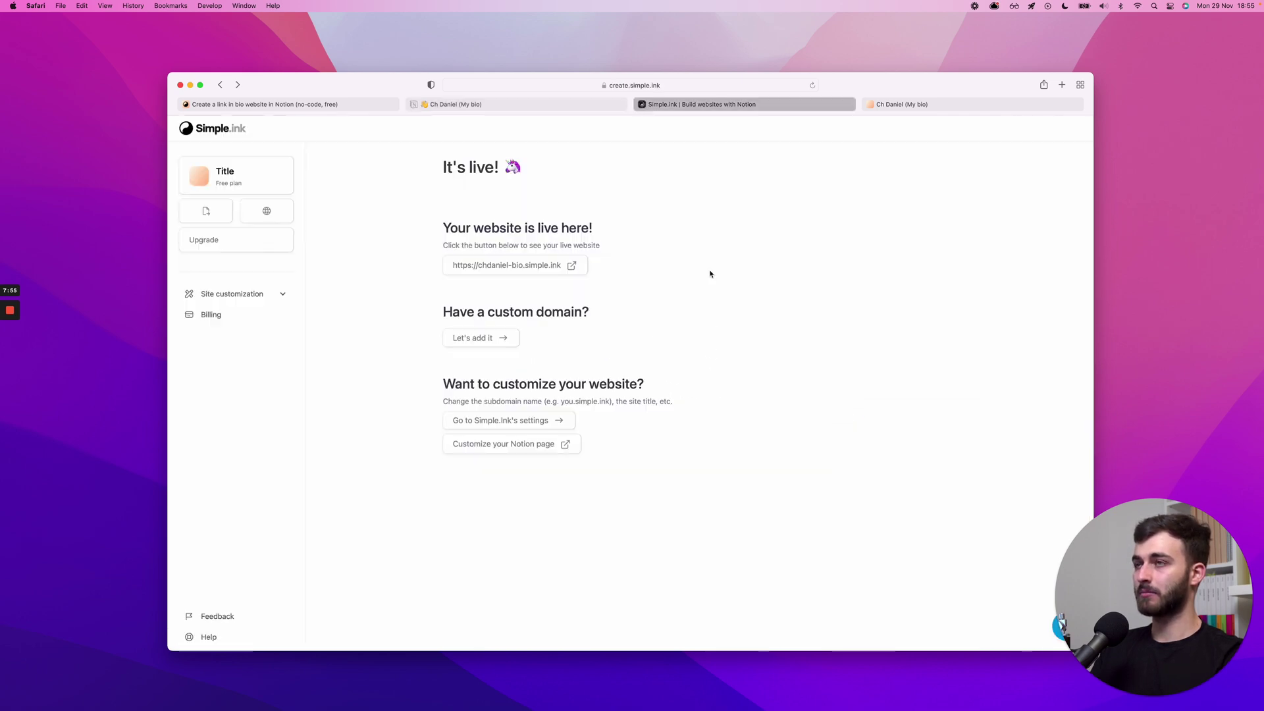
pyautogui.press('super+4')
pyautogui.click(610, 86)
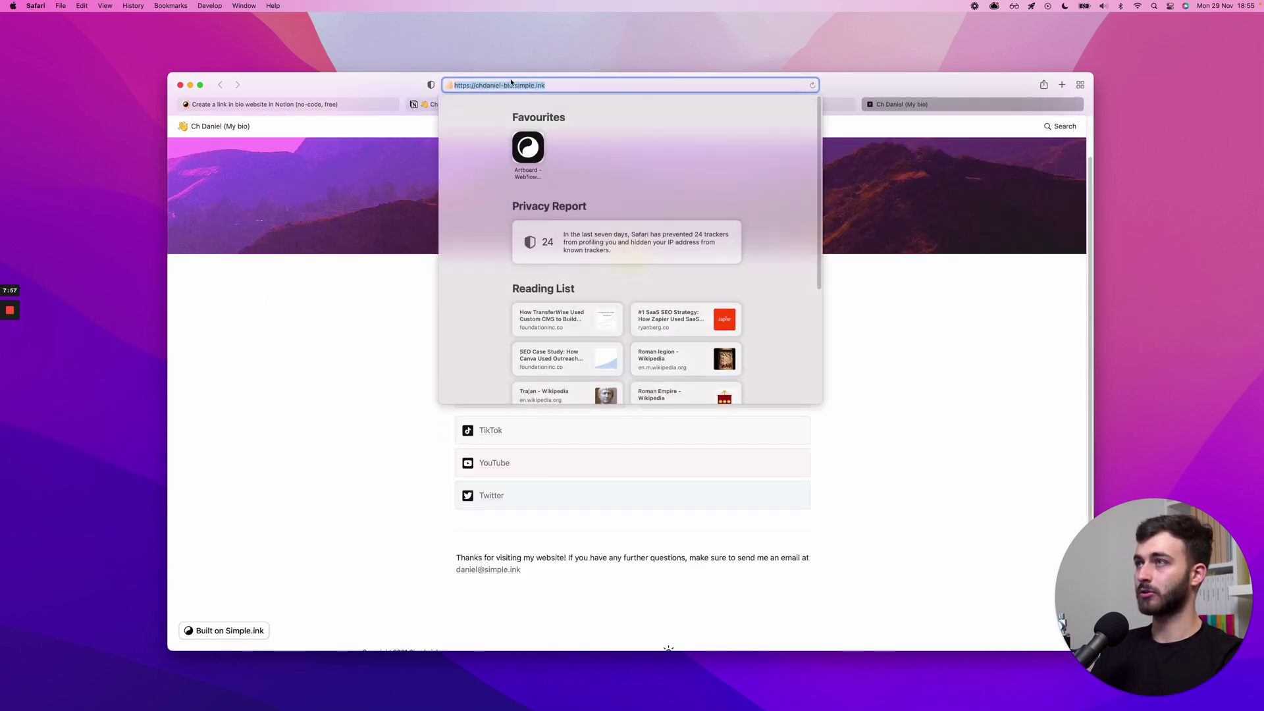
pyautogui.press('super+c')
pyautogui.click(380, 289)
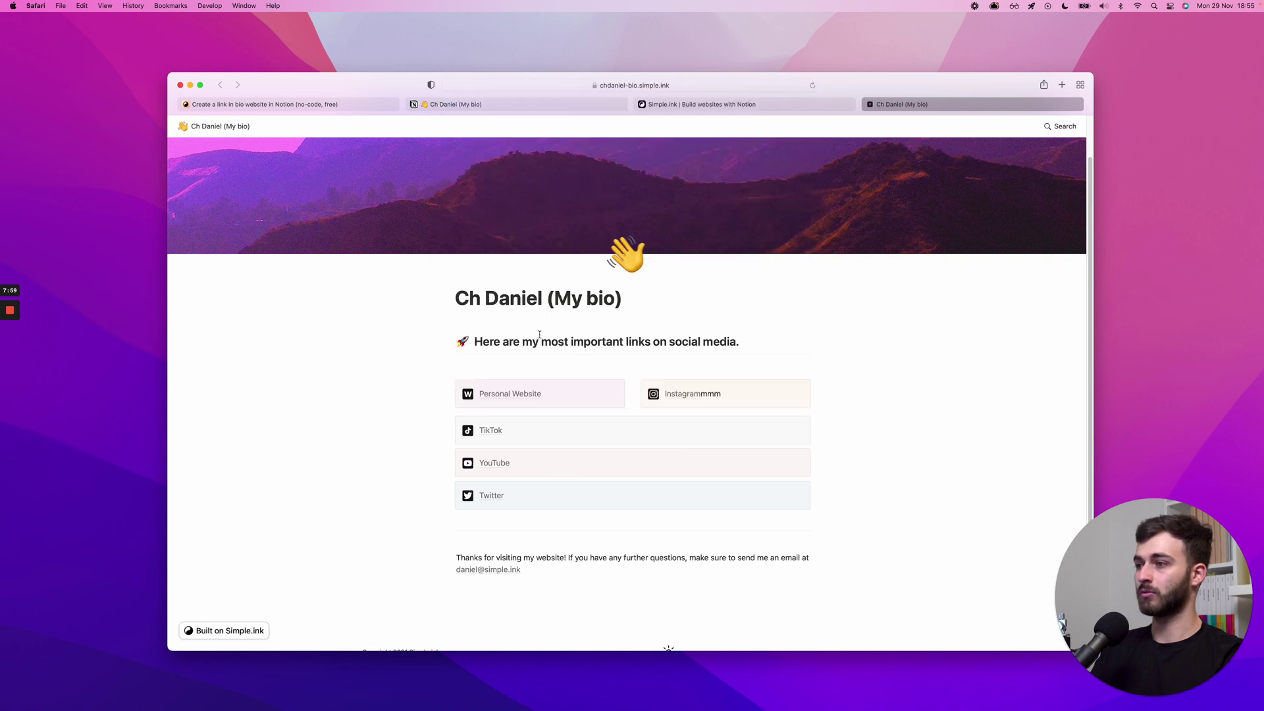
# - Preview the live site's dark theme, then switch it back to light
pyautogui.scroll(-1, 489, 418)
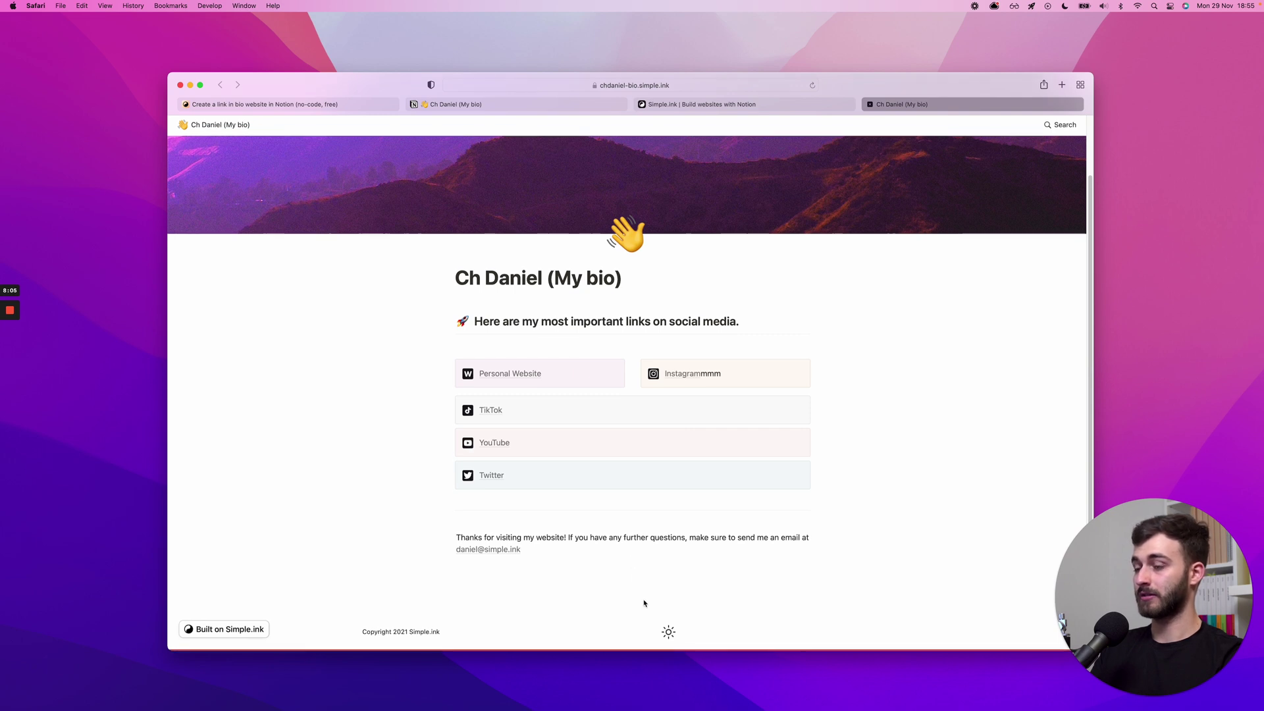
pyautogui.click(673, 636)
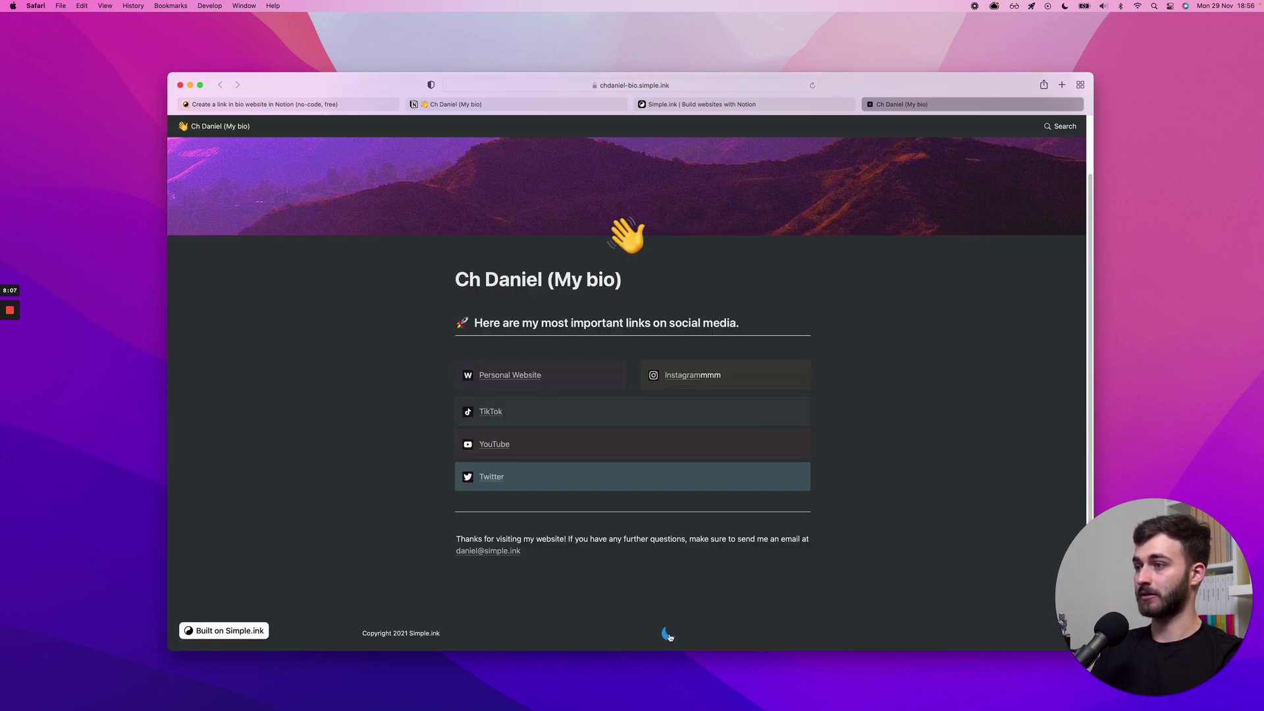
pyautogui.click(669, 634)
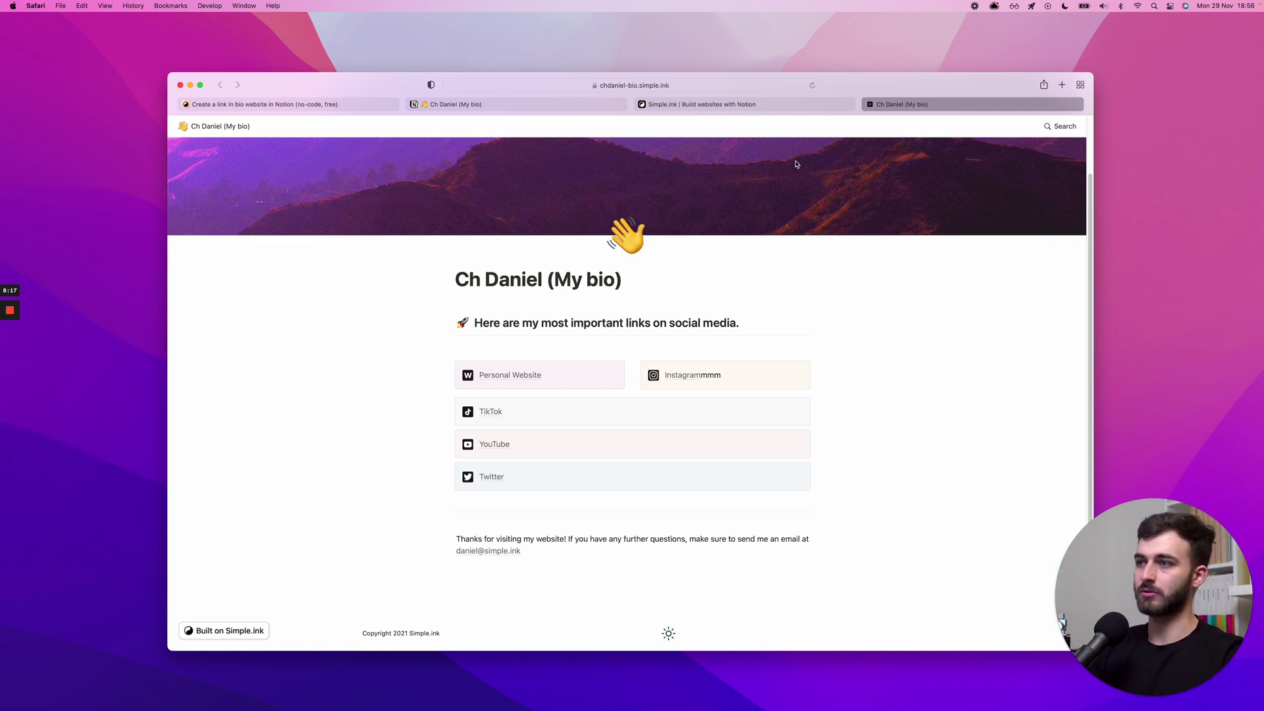
# - Return to the Simple.ink 'It's live!' dashboard for chdaniel-bio.simple.ink
pyautogui.click(708, 105)
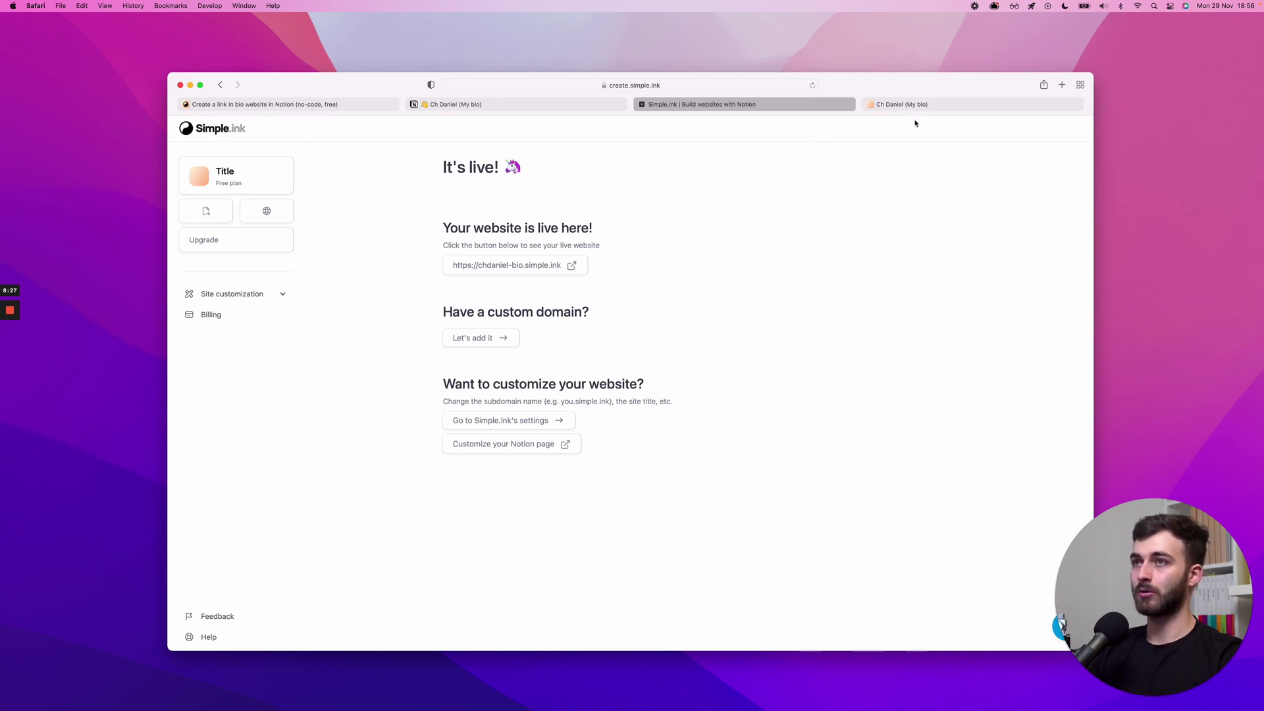
# - In Site settings, replace the placeholder site title with the owner's name followed by 'Bio'
pyautogui.click(221, 295)
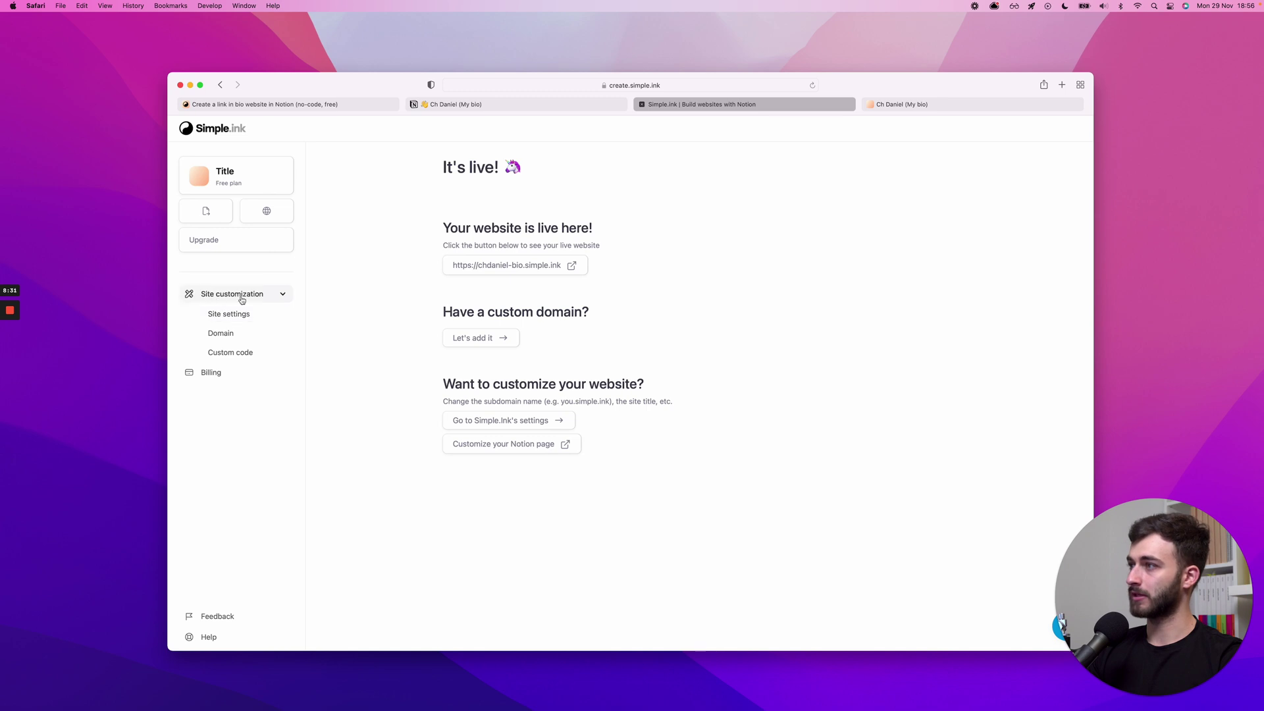
pyautogui.click(222, 314)
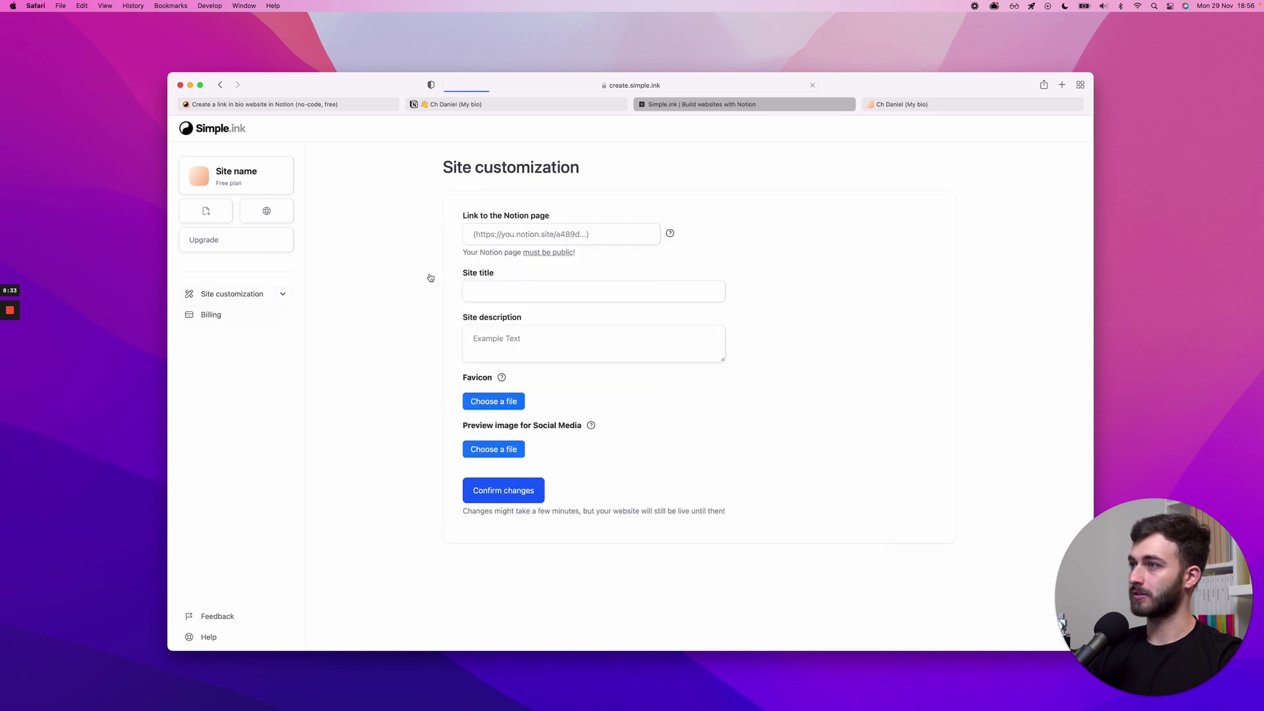
pyautogui.doubleClick(497, 292)
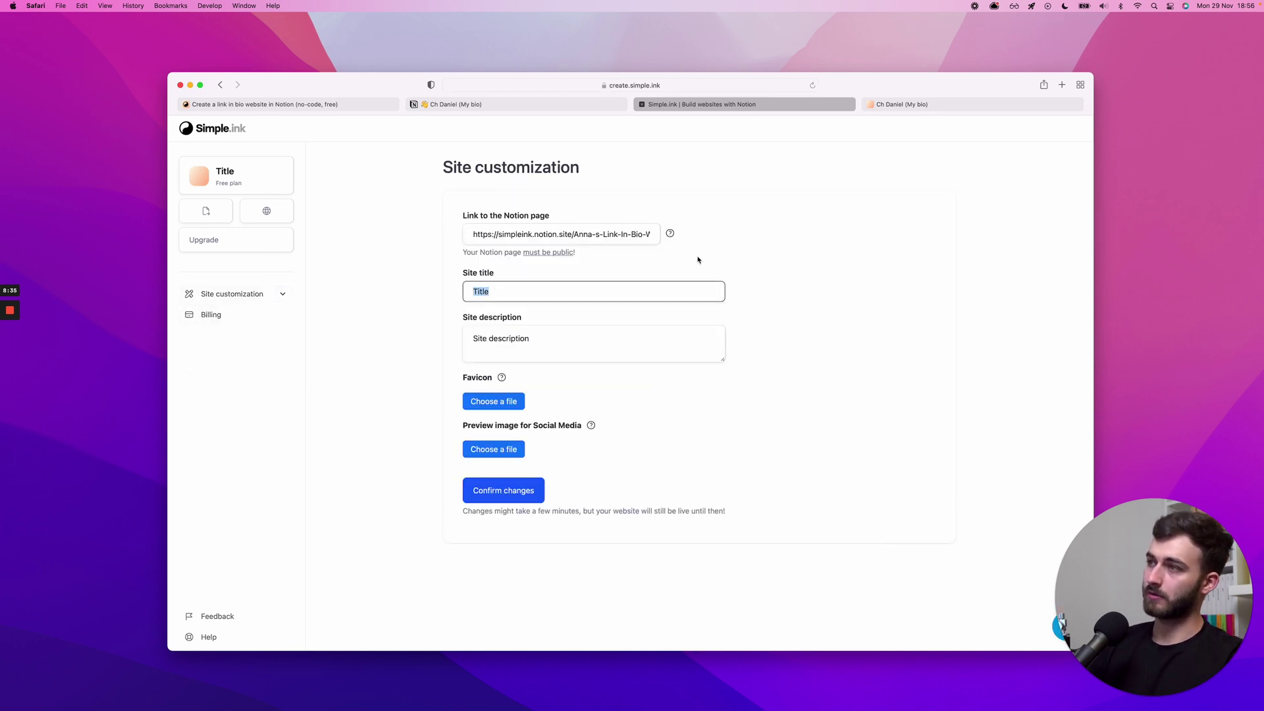
pyautogui.write("Ch Daniel's L")
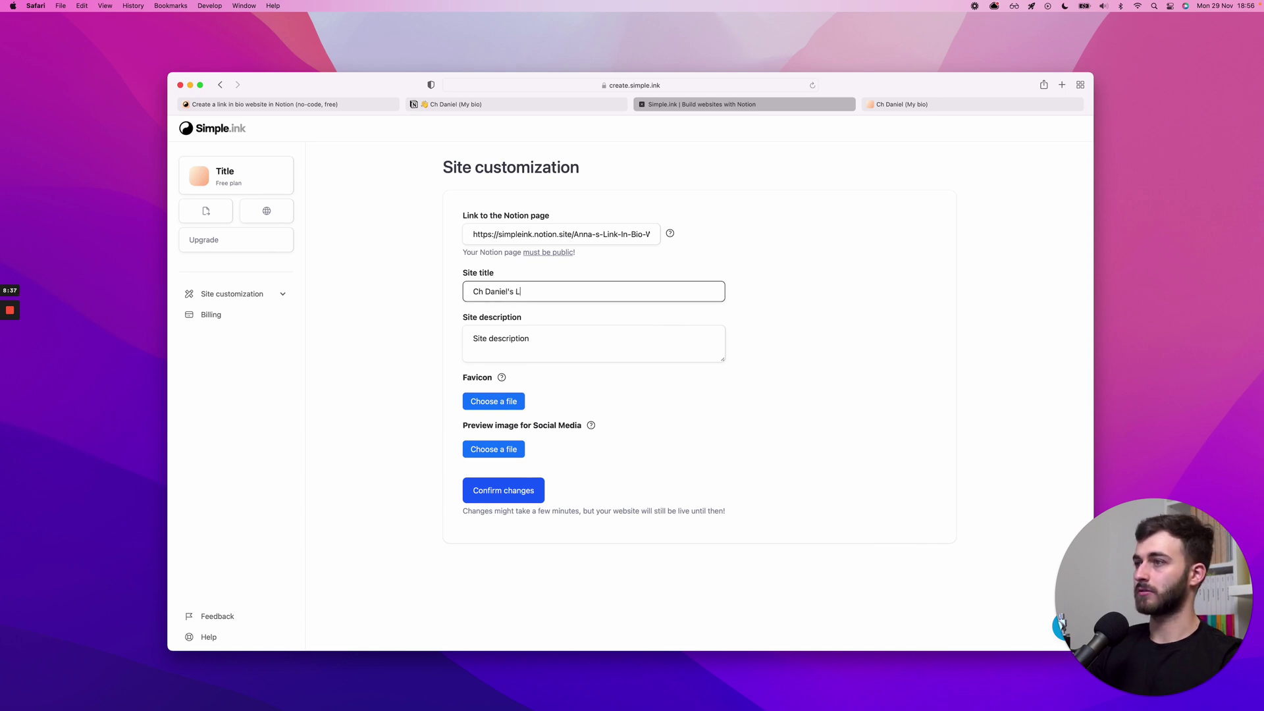
pyautogui.write('ink in')
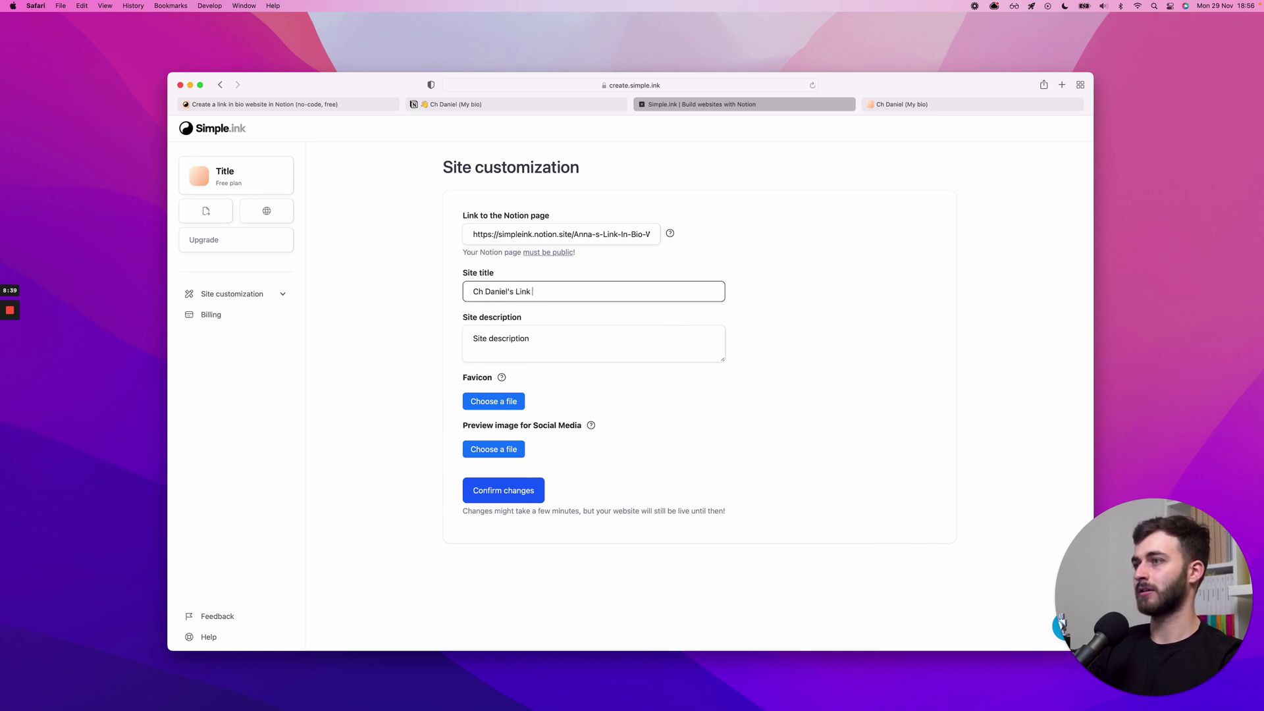
pyautogui.press('BackSpace')
pyautogui.press('BackSpace')
pyautogui.press('BackSpace')
pyautogui.press('BackSpace')
pyautogui.press('BackSpace')
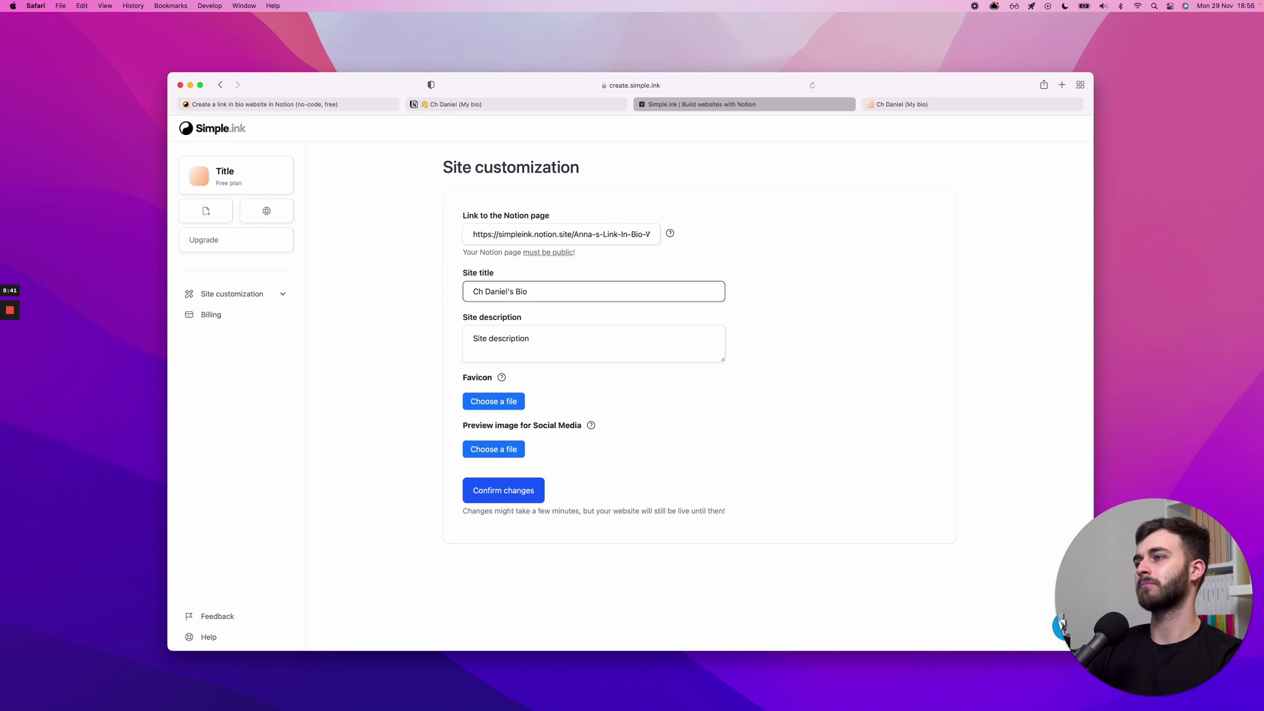
pyautogui.press('Tab')
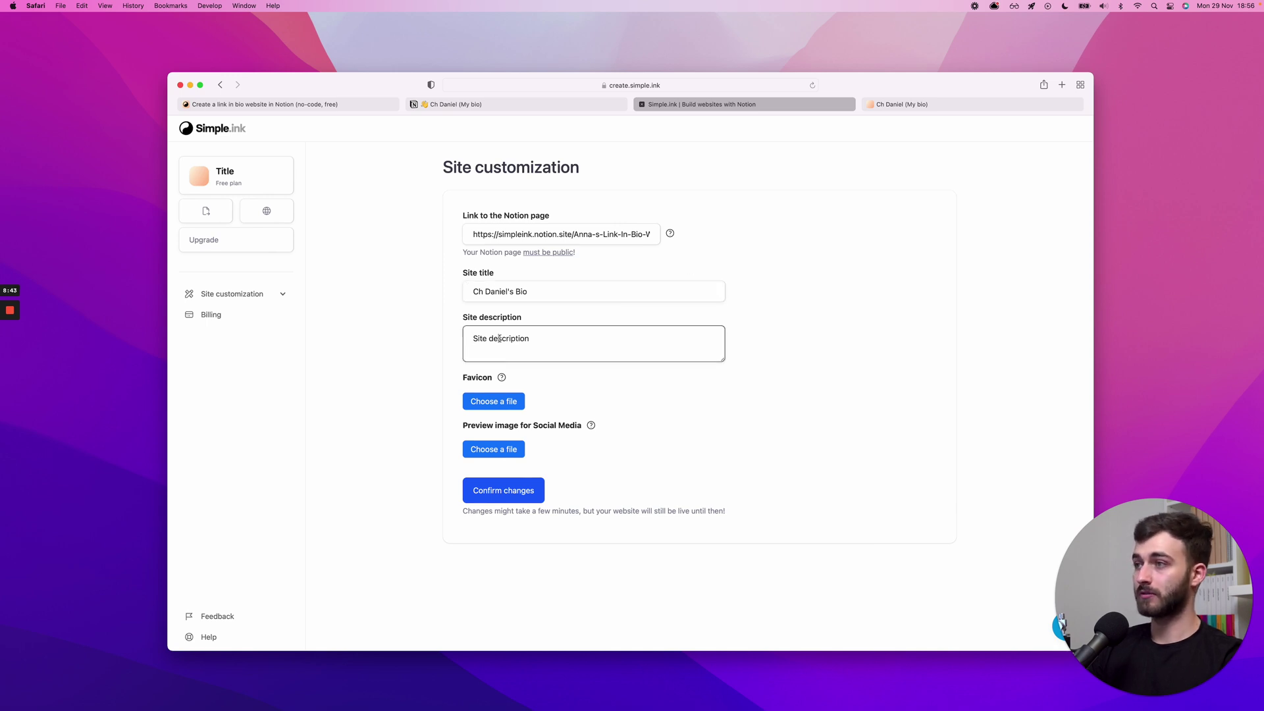
# - Replace the site description with a line calling it the owner's link in bio, pointing to social profiles
pyautogui.tripleClick(499, 339)
pyautogui.press('BackSpace')
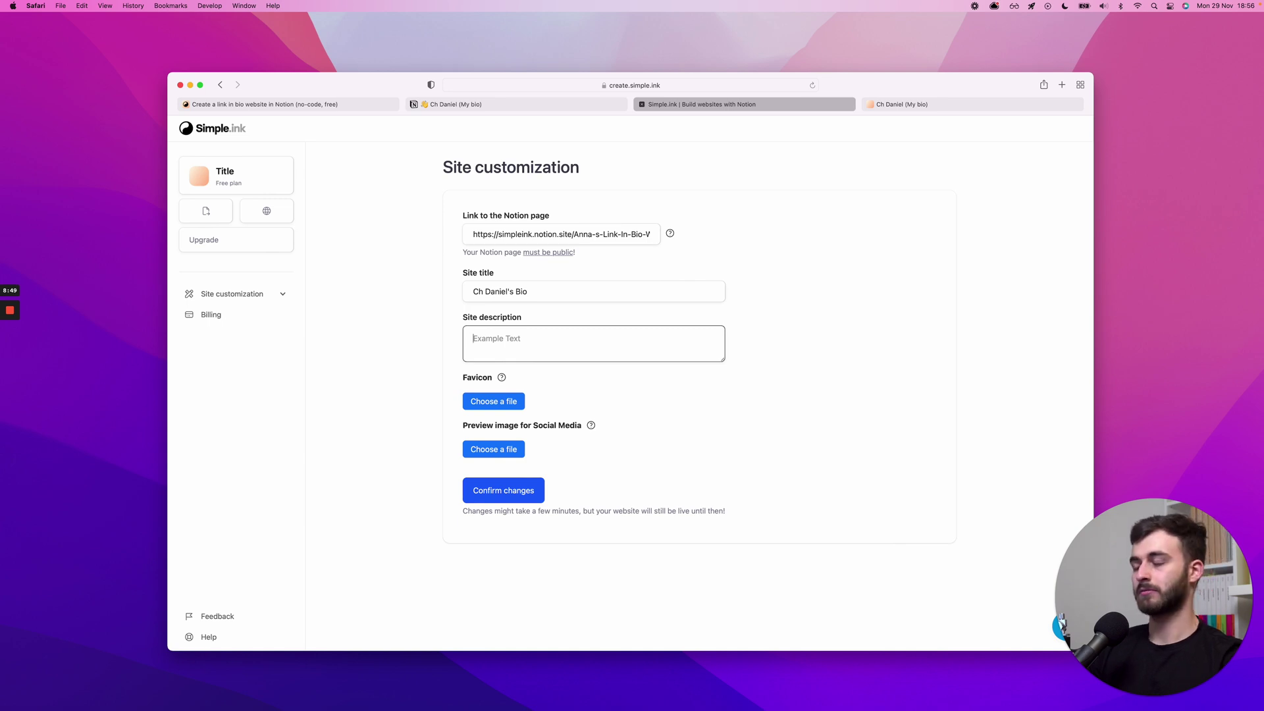
pyautogui.write('This is C')
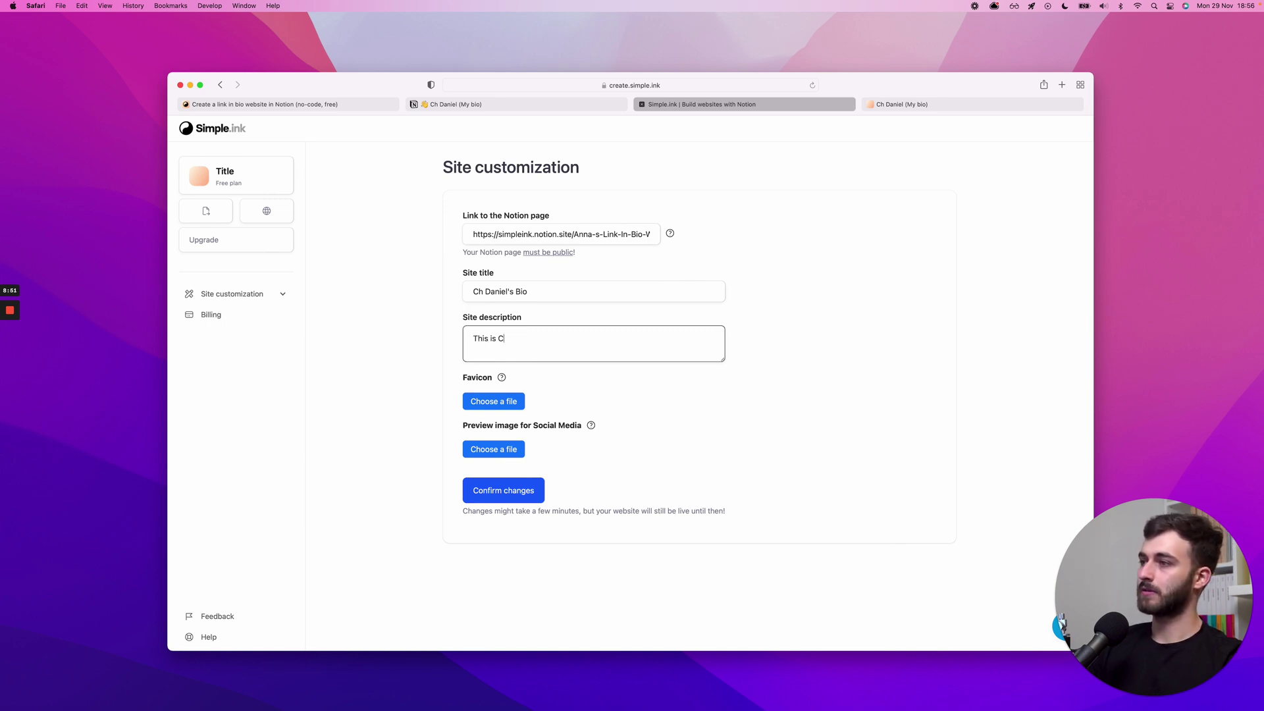
pyautogui.write("h Daniel's li")
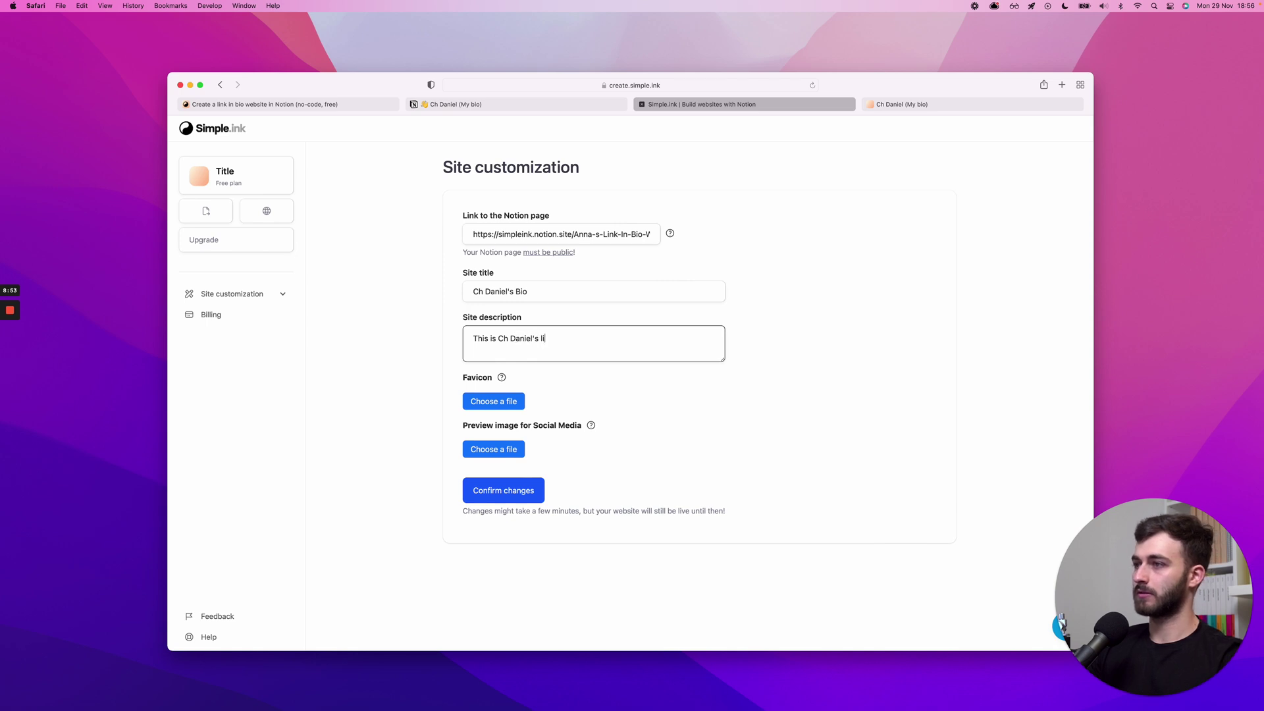
pyautogui.write('nk in bio. Refr ')
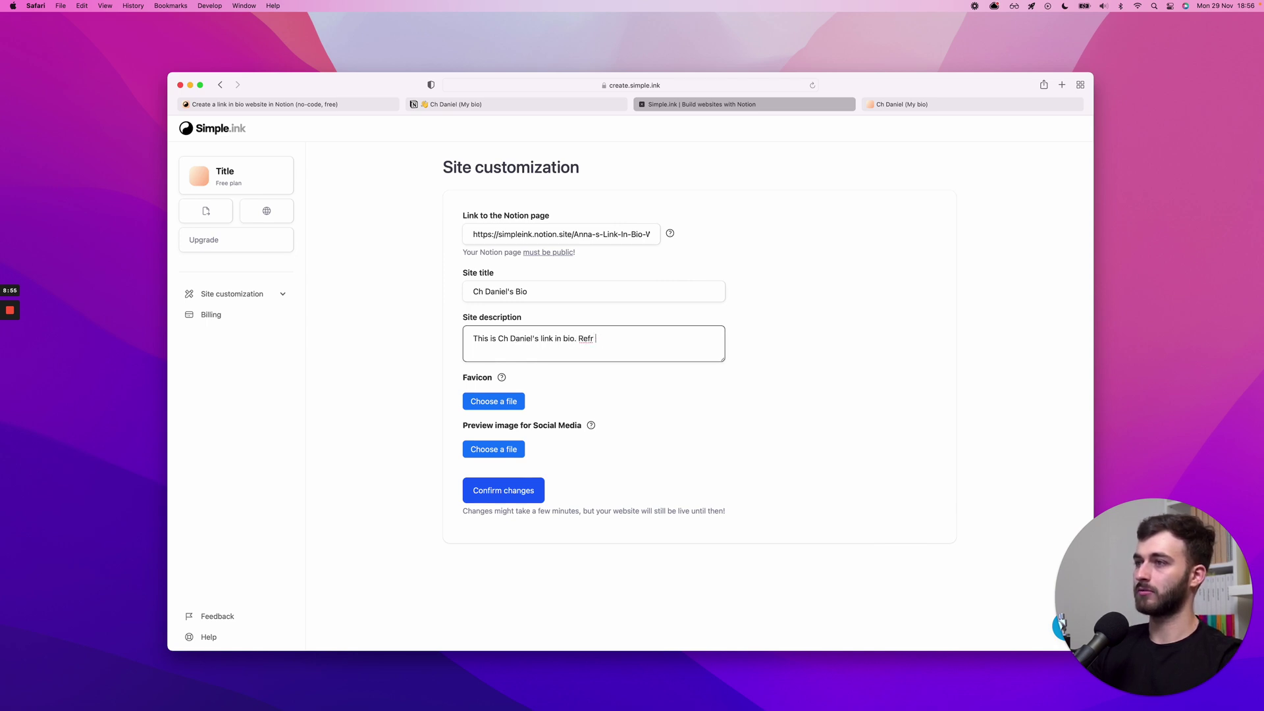
pyautogui.write('tto my social profiles ')
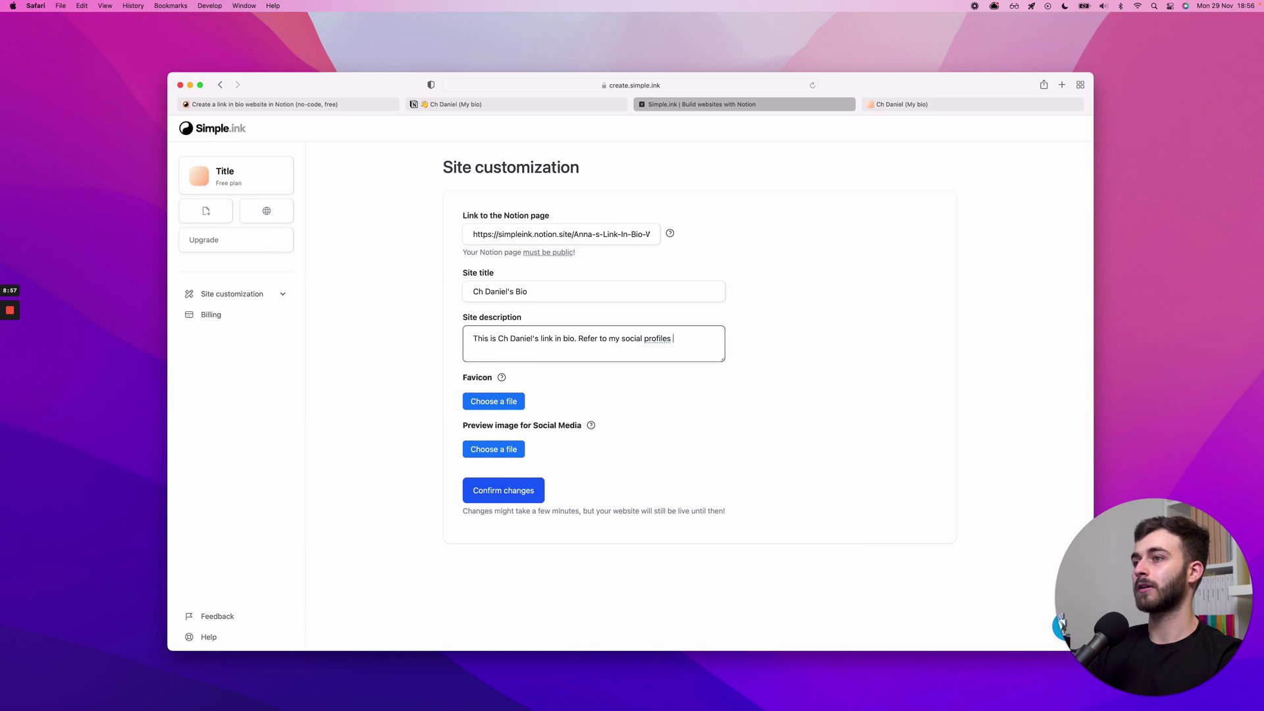
pyautogui.write('in here')
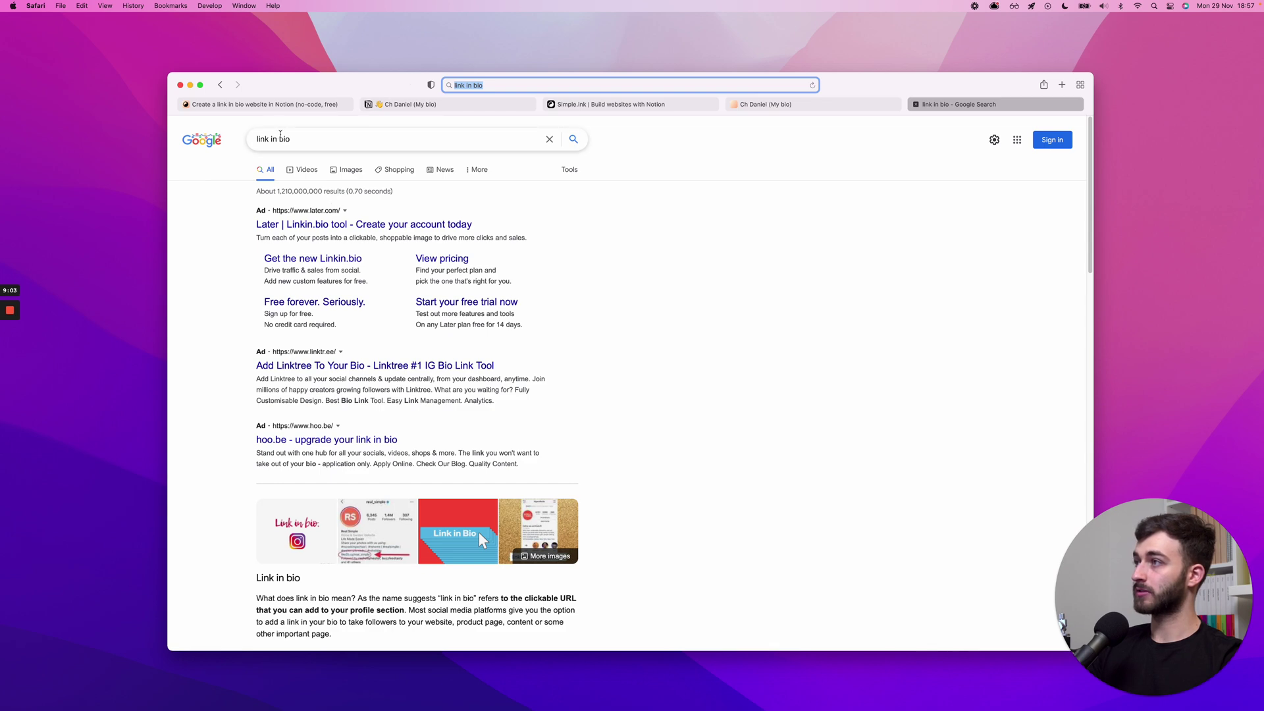
# - Scroll through the link in bio search results, then select the full Simple.ink site description
pyautogui.scroll(-5, 264, 382)
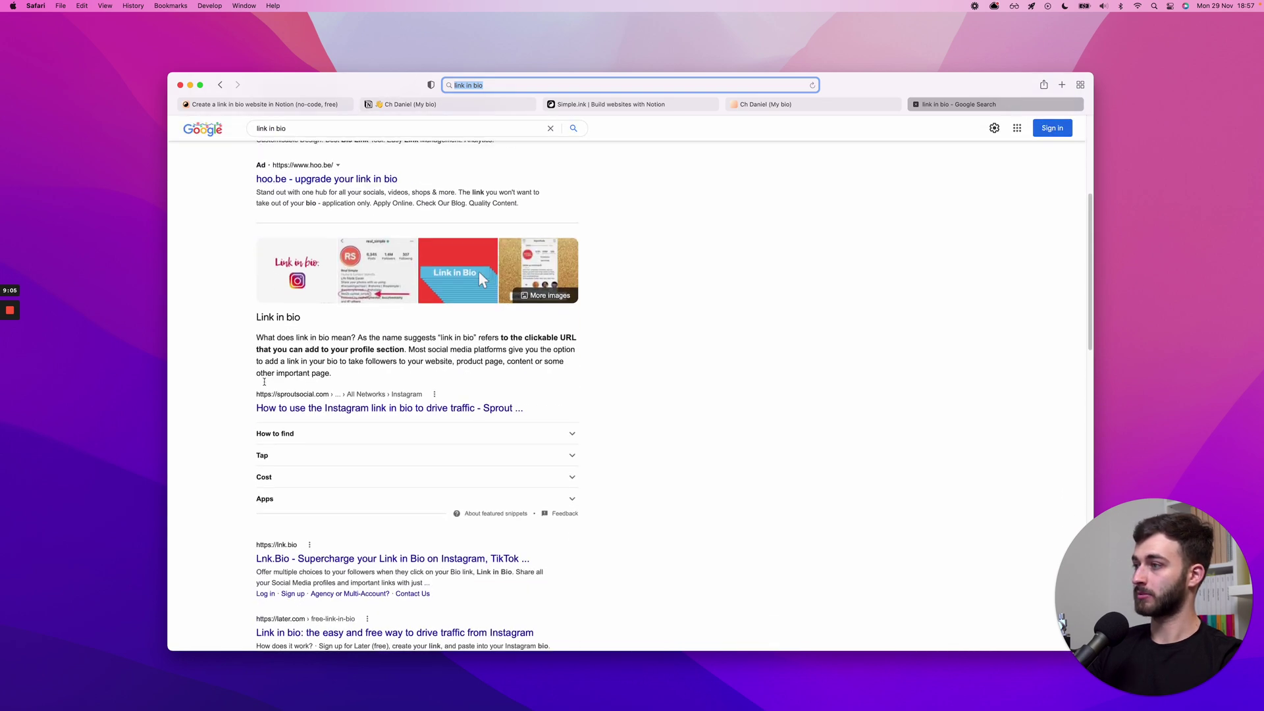
pyautogui.scroll(-3, 264, 382)
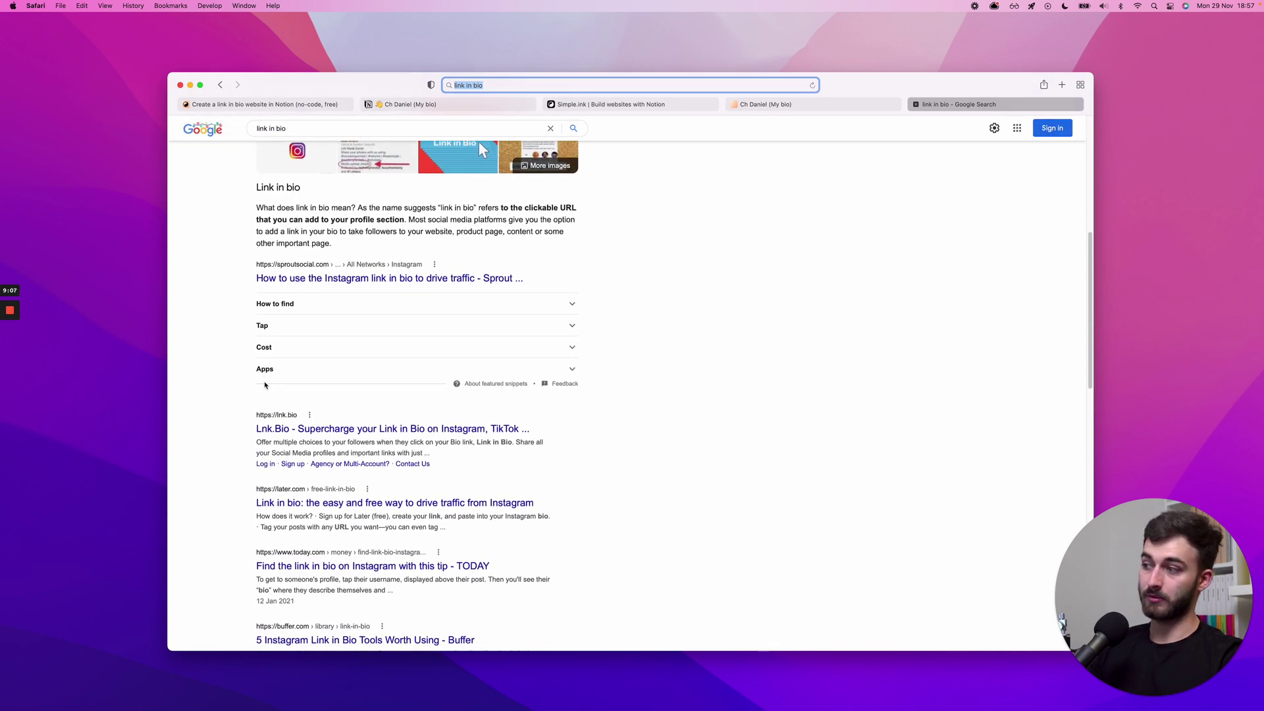
pyautogui.scroll(-2, 264, 382)
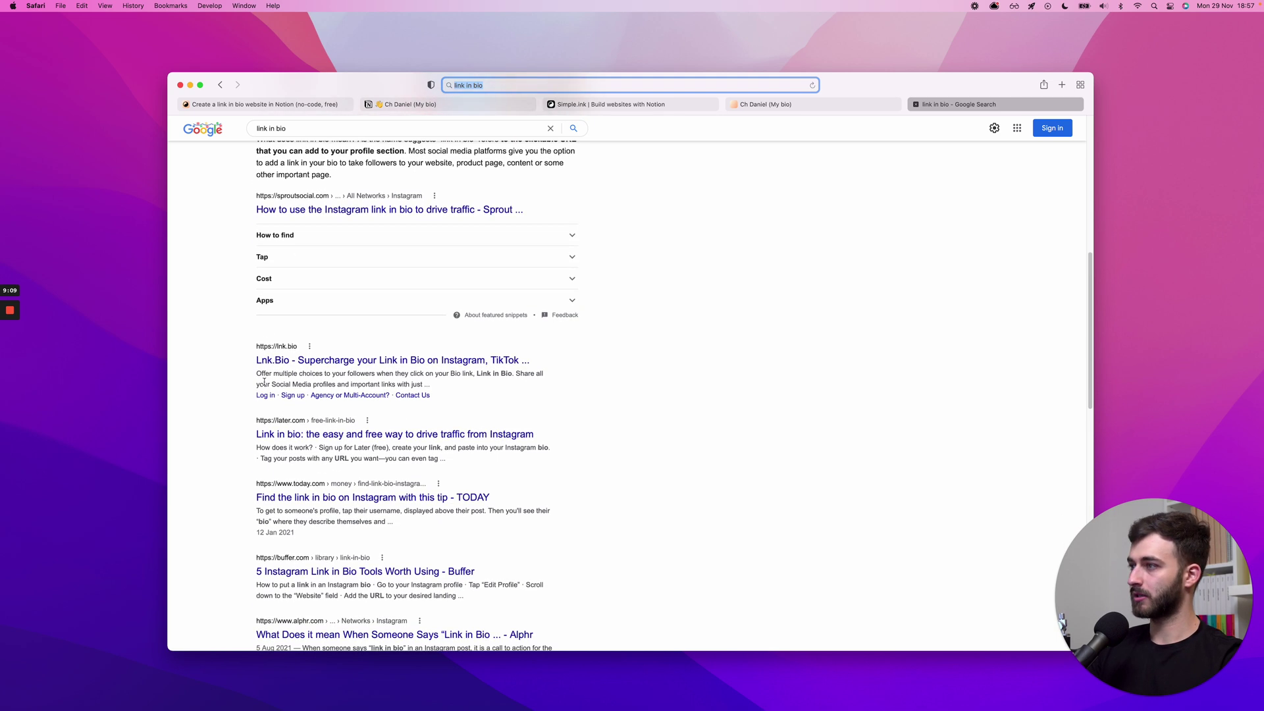
pyautogui.scroll(-3, 264, 382)
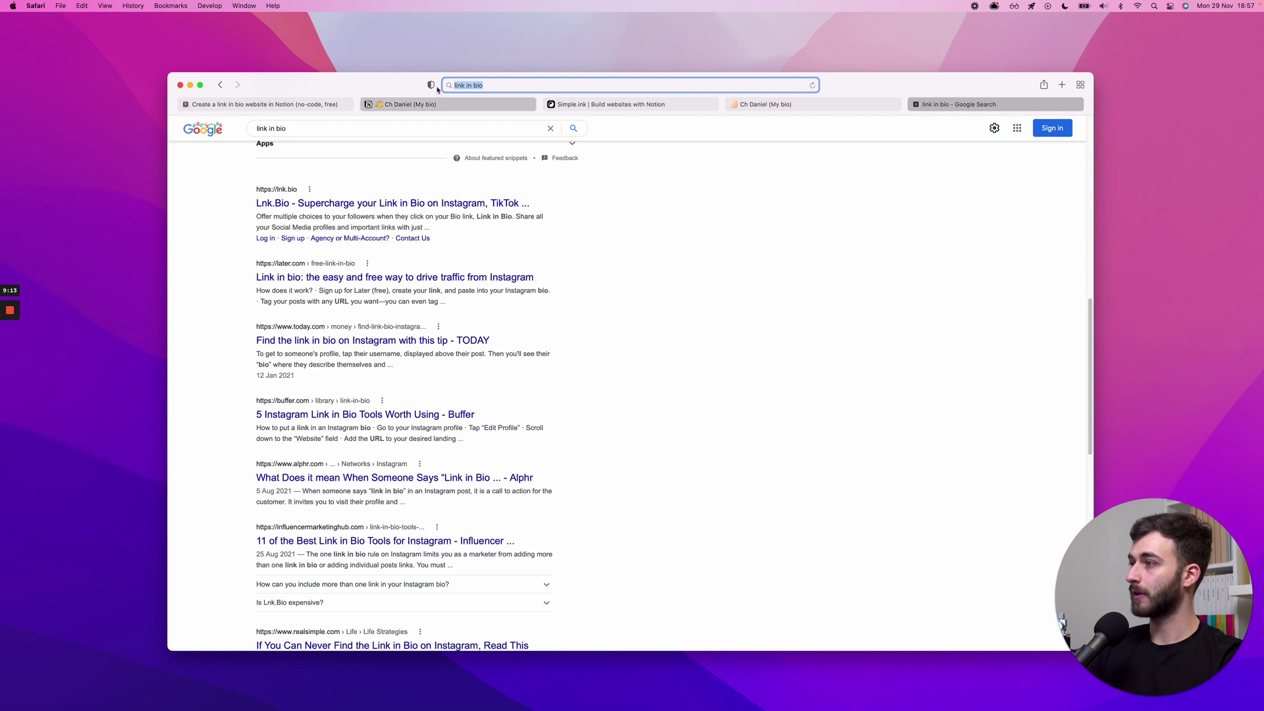
pyautogui.click(649, 105)
pyautogui.tripleClick(494, 337)
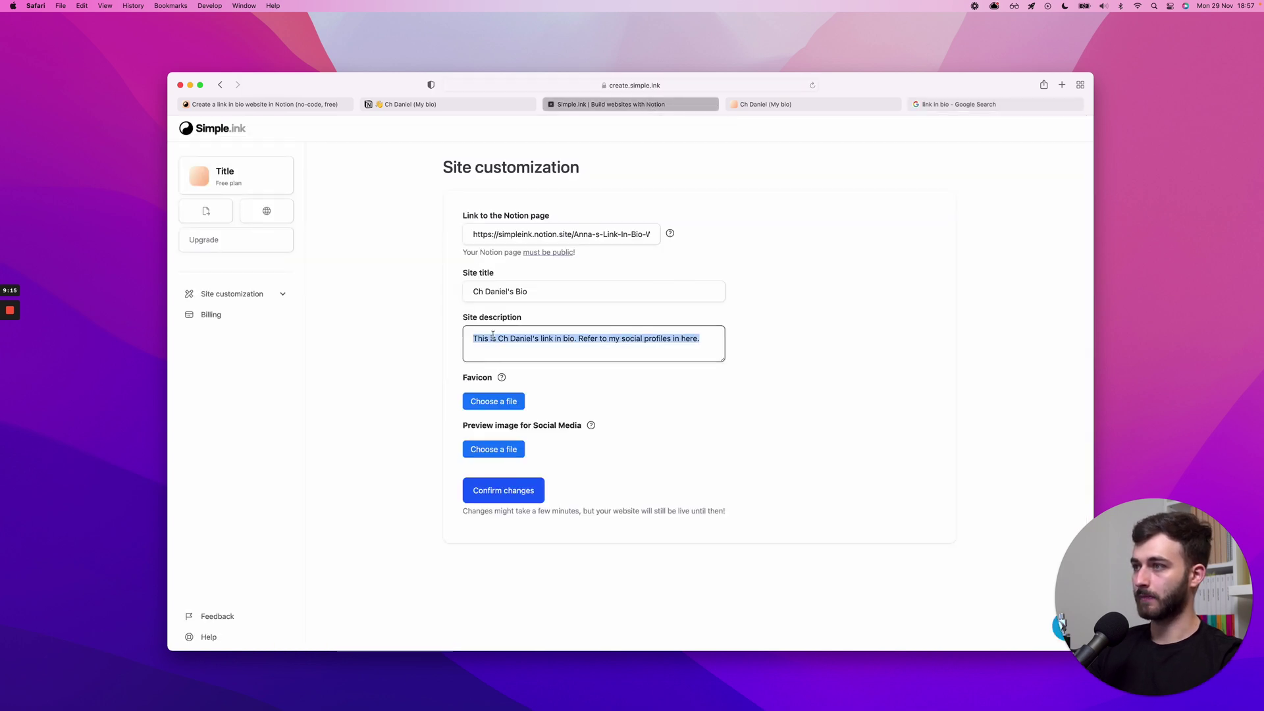
# - Highlight the TODAY result's description in the search results and return to the Simple.ink form
pyautogui.press('super+5')
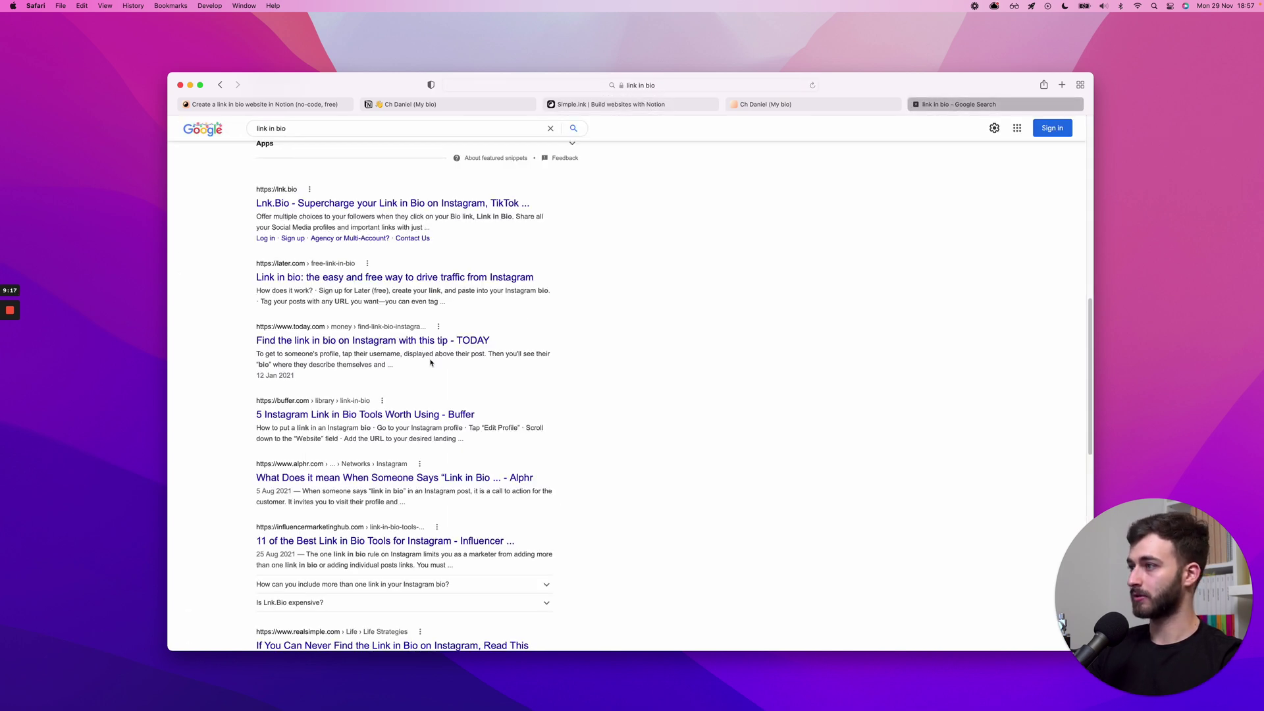
pyautogui.tripleClick(302, 358)
pyautogui.click(257, 359)
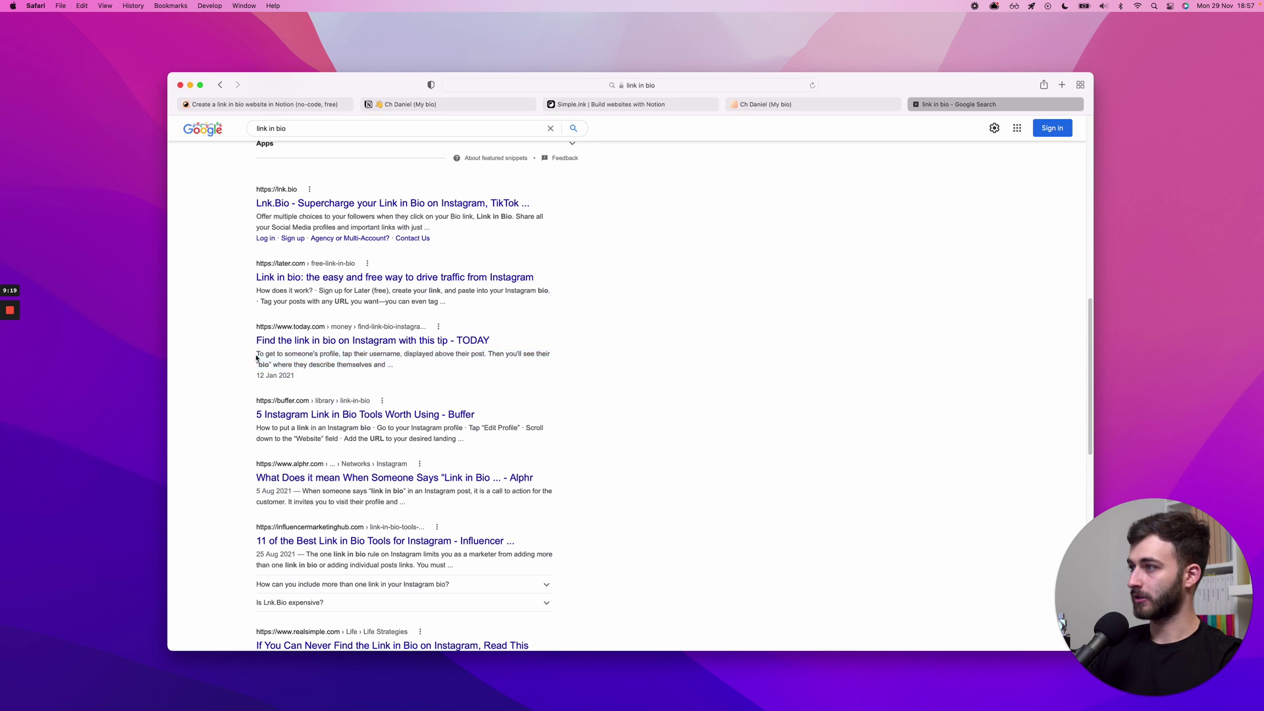
pyautogui.moveTo(258, 352); pyautogui.dragTo(389, 369)
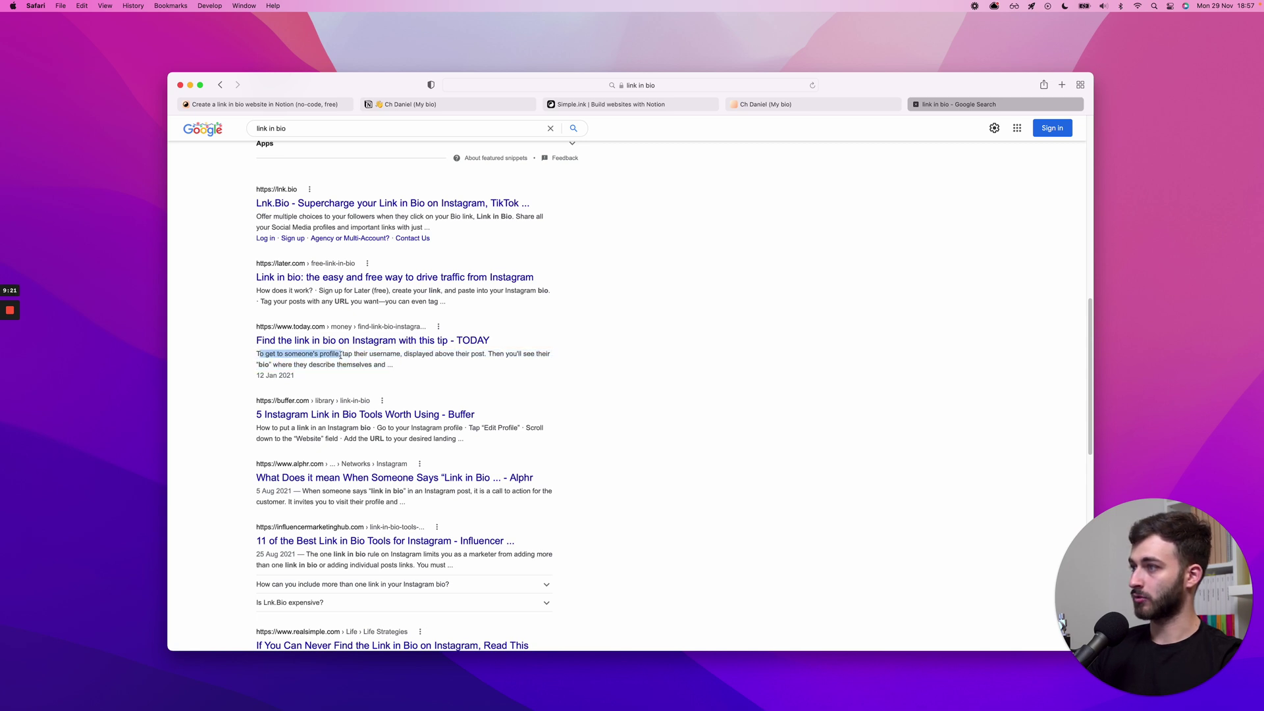
pyautogui.click(678, 105)
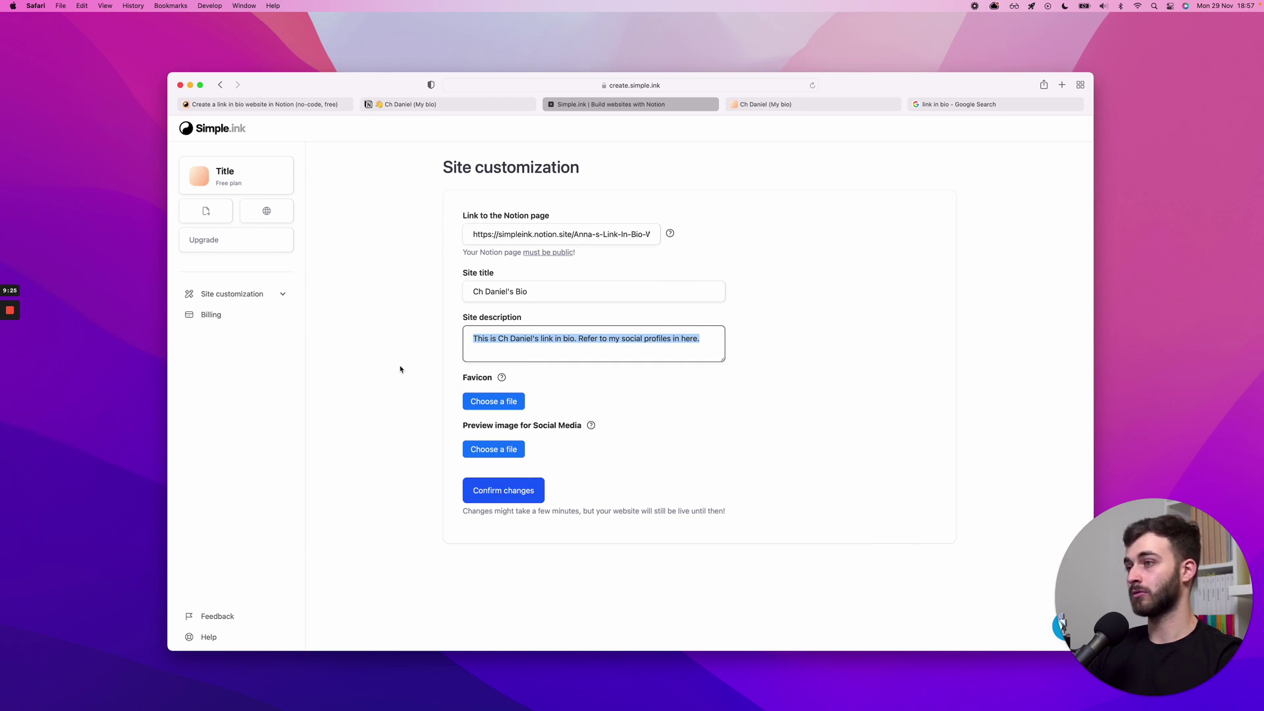
# - Save the new site title and description with Confirm changes
pyautogui.click(383, 377)
pyautogui.click(504, 490)
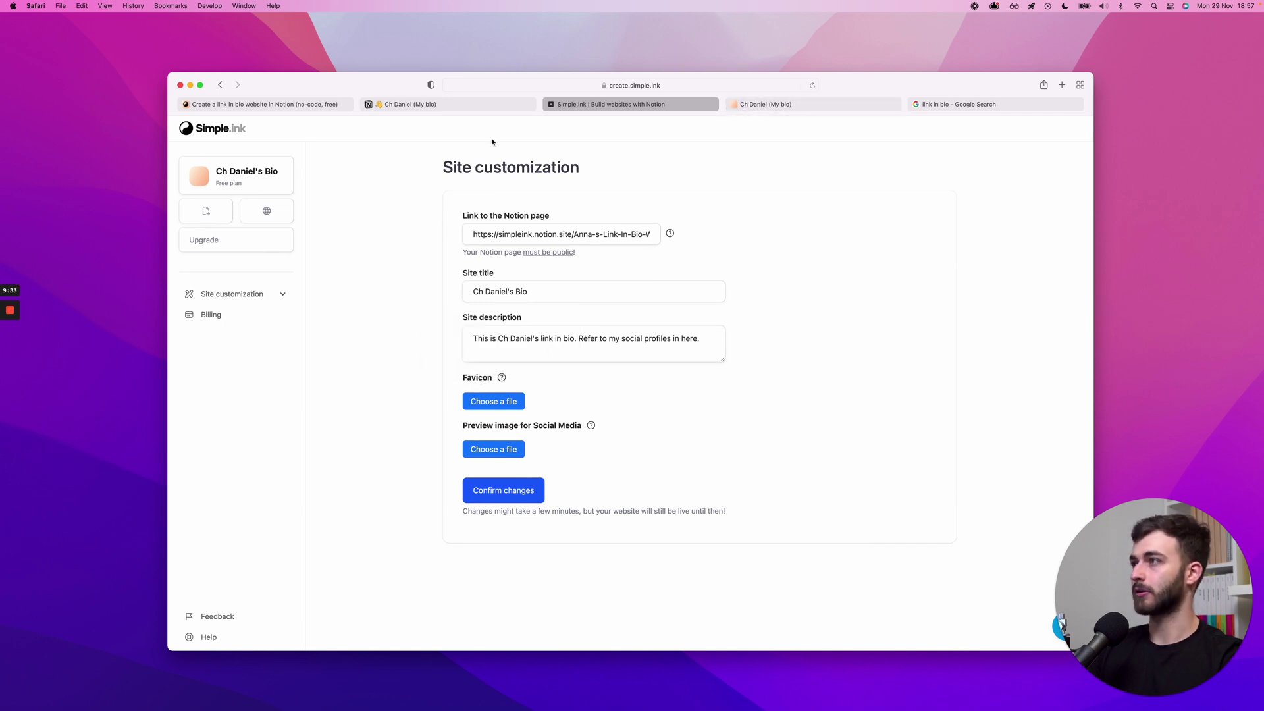
pyautogui.scroll(3, 550, 178)
pyautogui.scroll(-3, 550, 178)
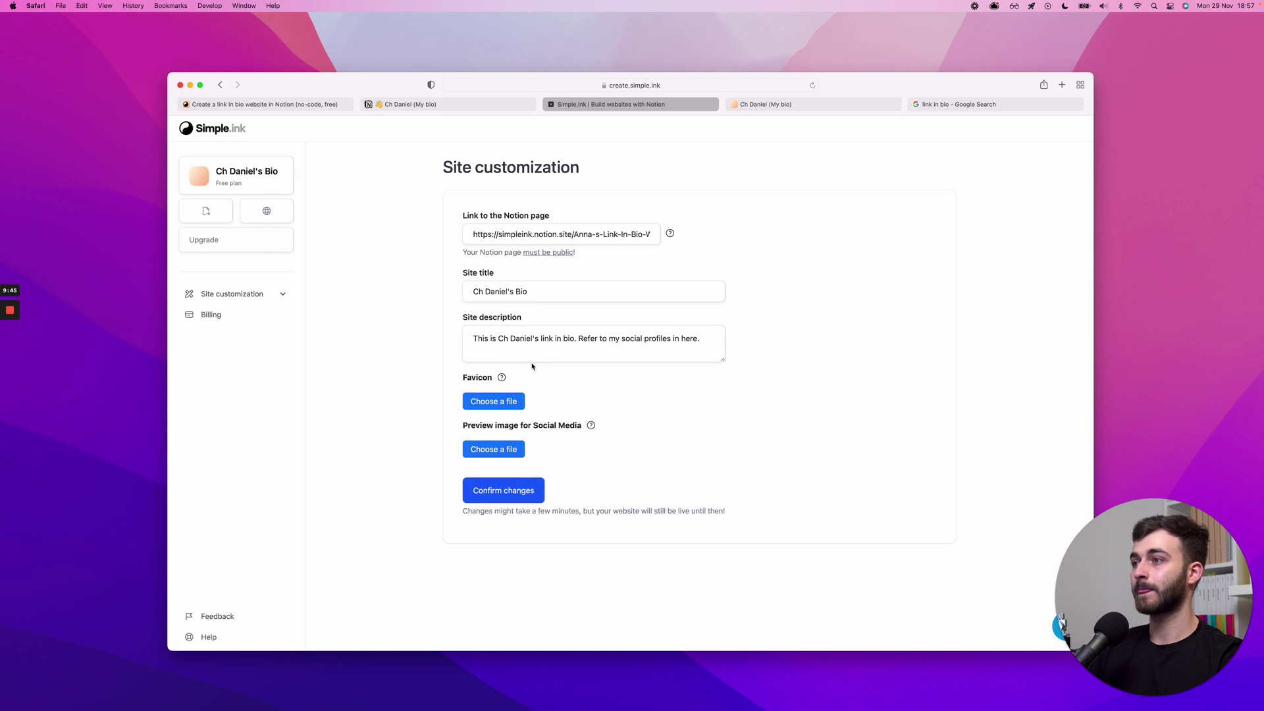
# - Show the tab overview, then open and cancel the favicon file picker without uploading
pyautogui.press('super+shift+backslash')
pyautogui.press('super+shift+backslash')
pyautogui.moveTo(503, 378)
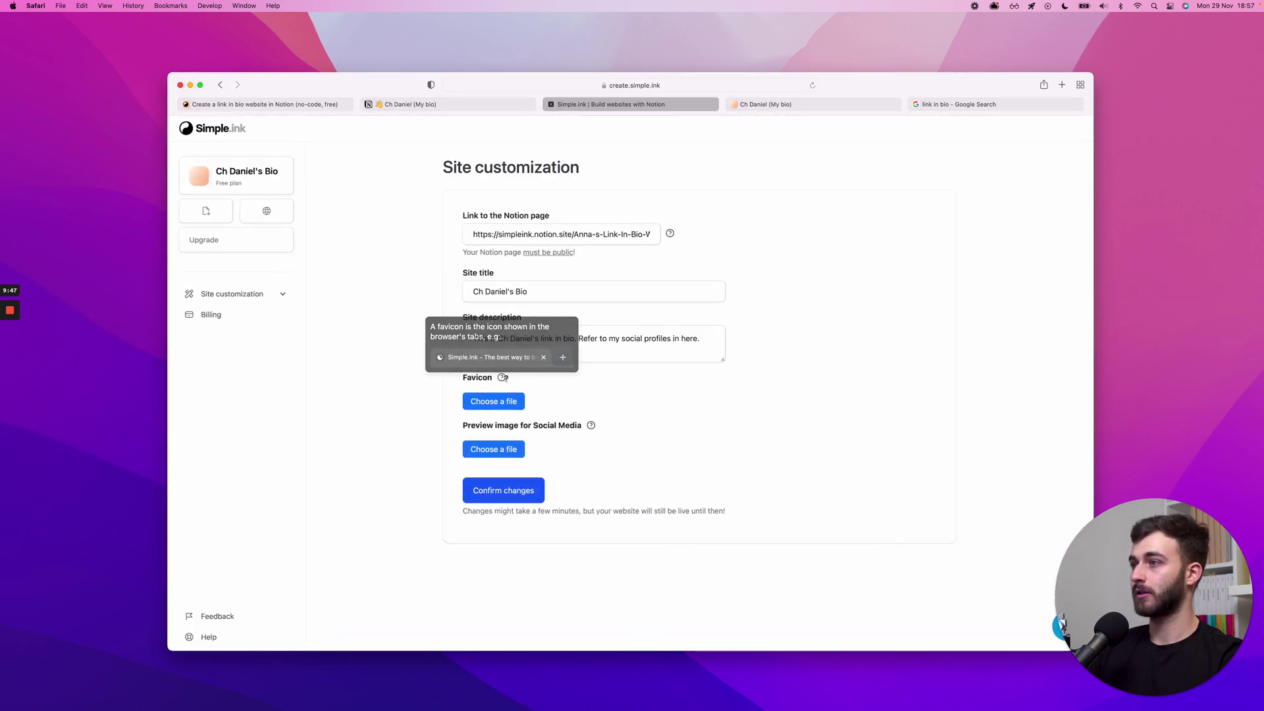
pyautogui.click(495, 403)
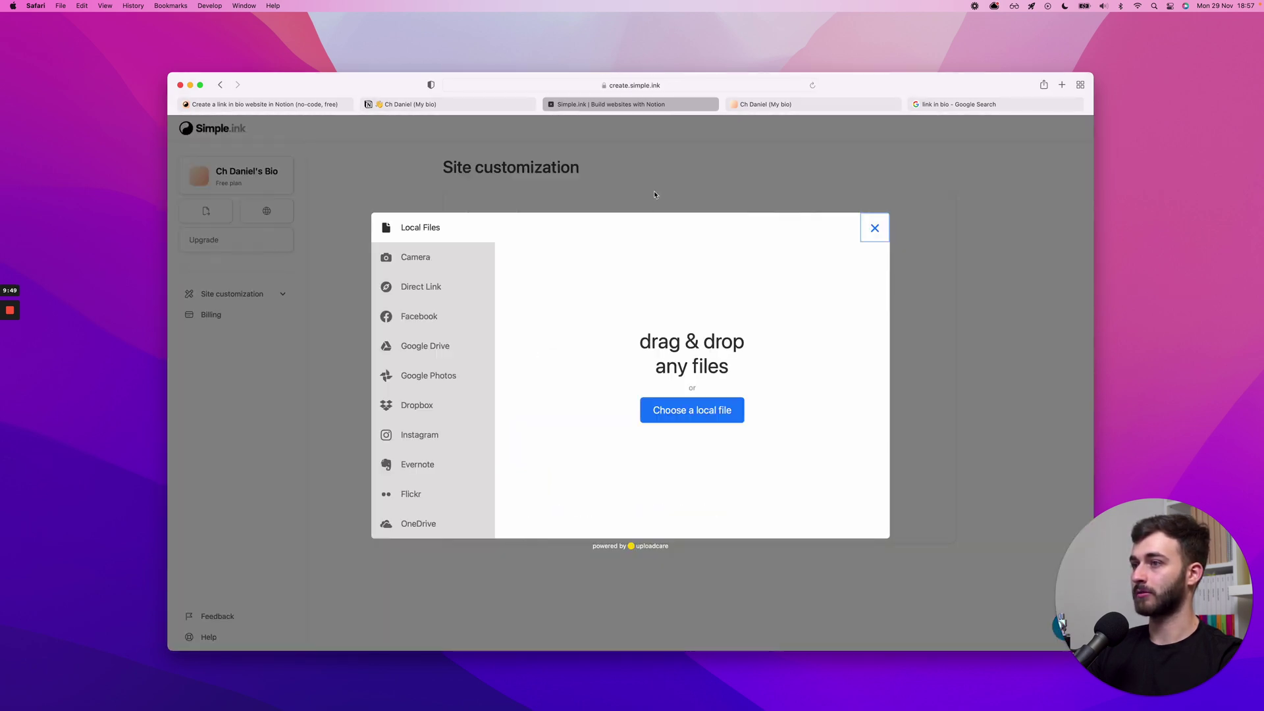
pyautogui.click(874, 228)
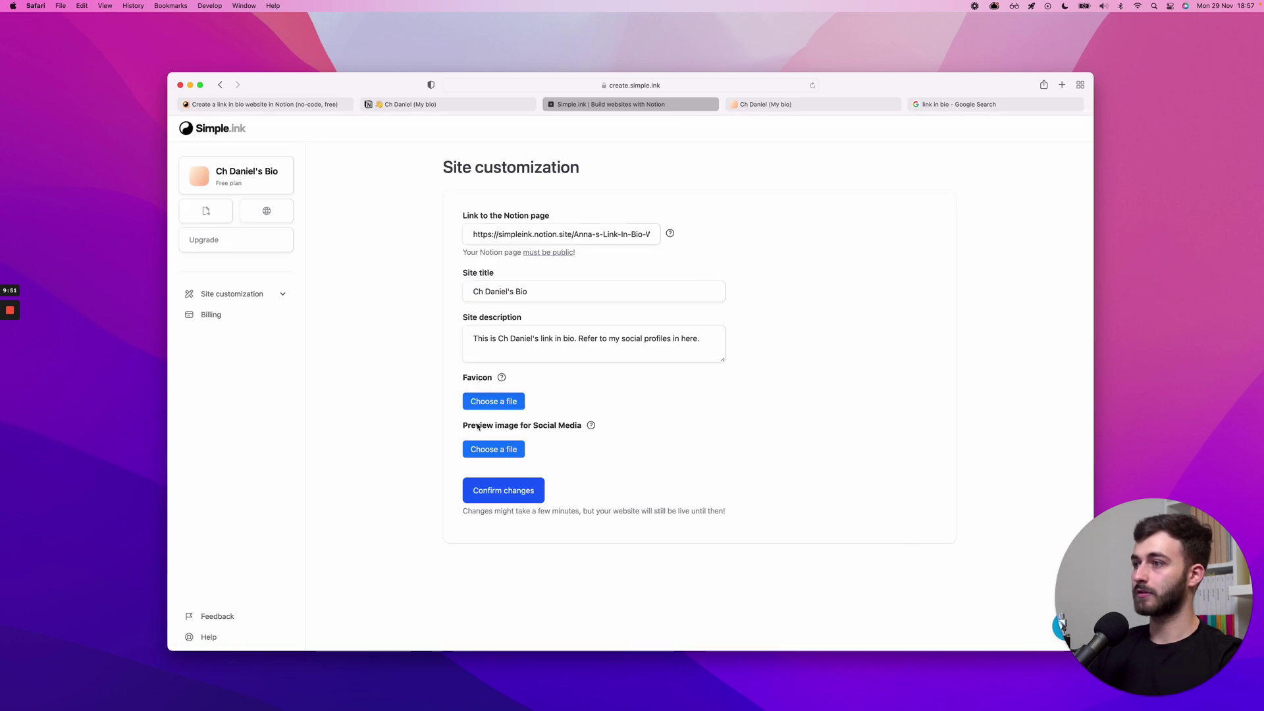
pyautogui.moveTo(475, 425); pyautogui.dragTo(582, 425)
pyautogui.moveTo(590, 425)
pyautogui.click(785, 384)
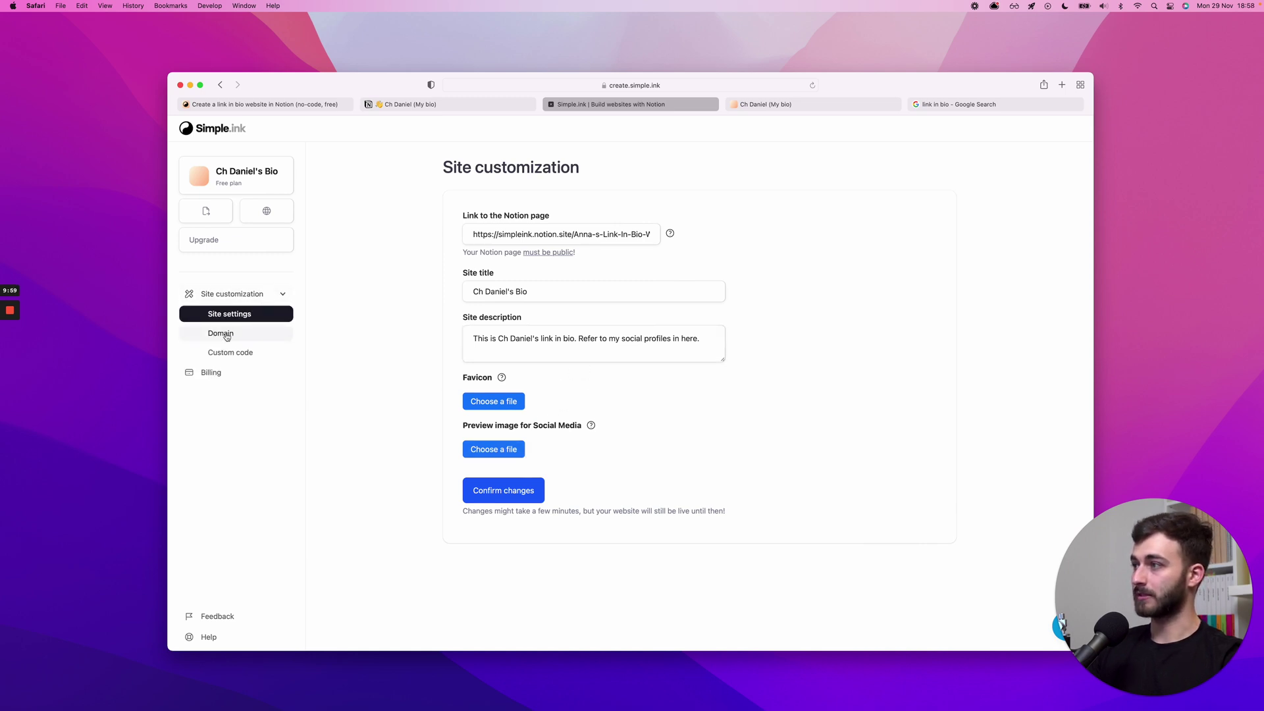
# - Look over the Domain and Custom code pages, then return to Site settings
pyautogui.click(251, 334)
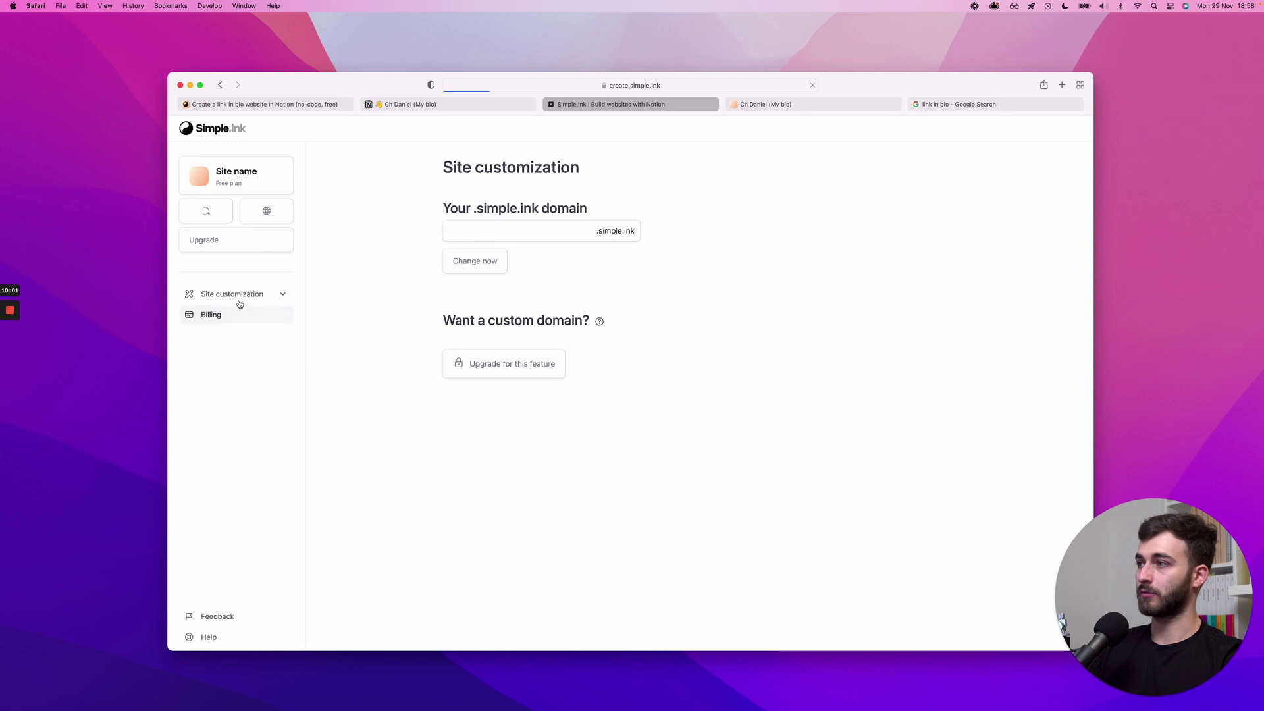
pyautogui.click(240, 301)
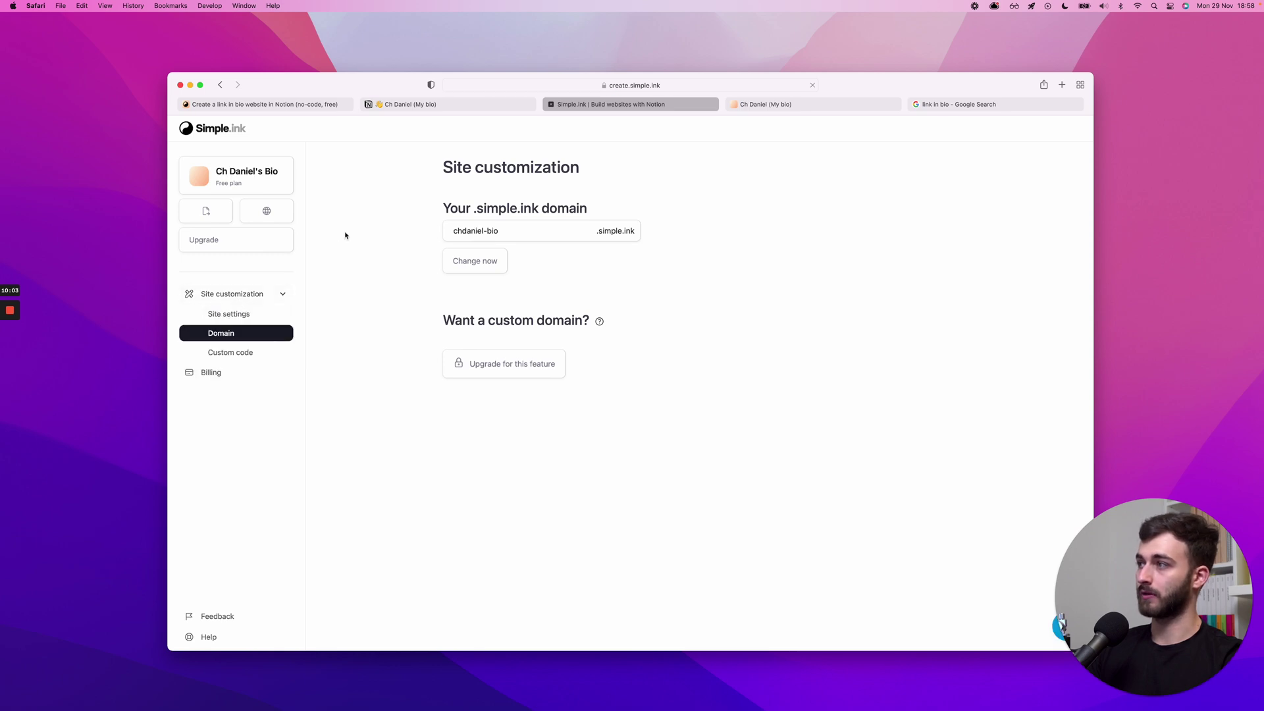
pyautogui.click(234, 351)
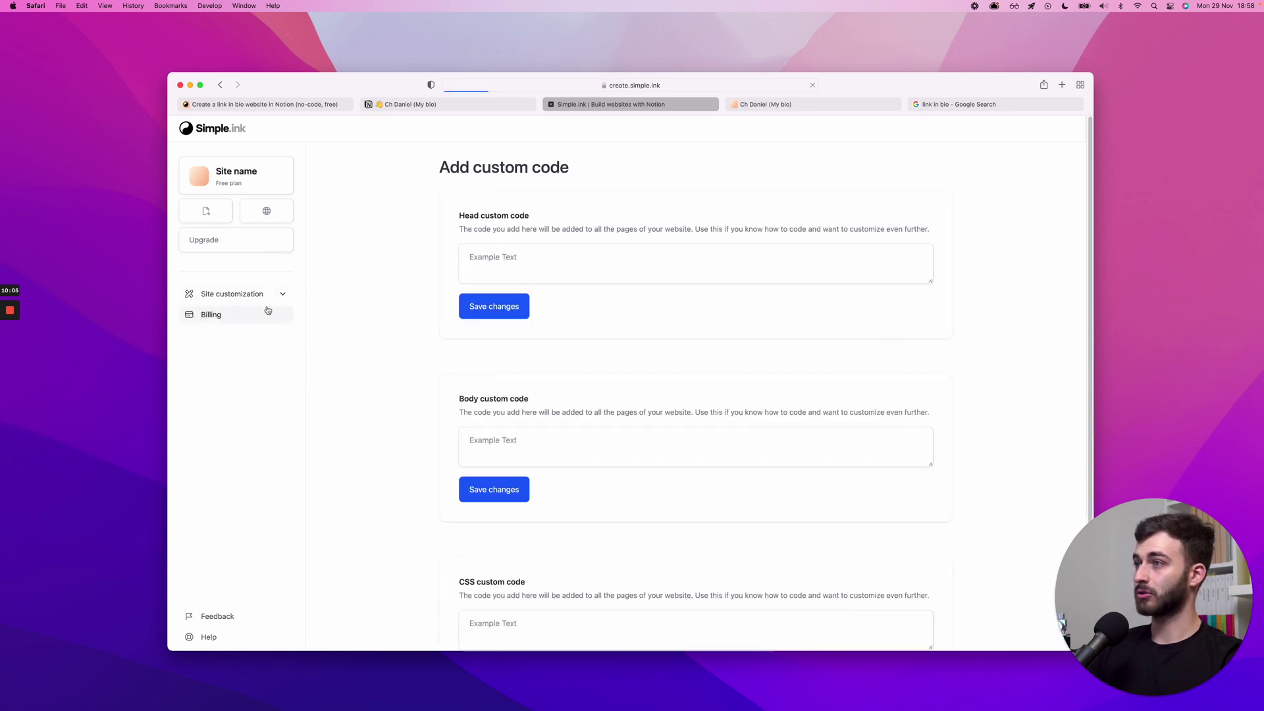
pyautogui.click(250, 301)
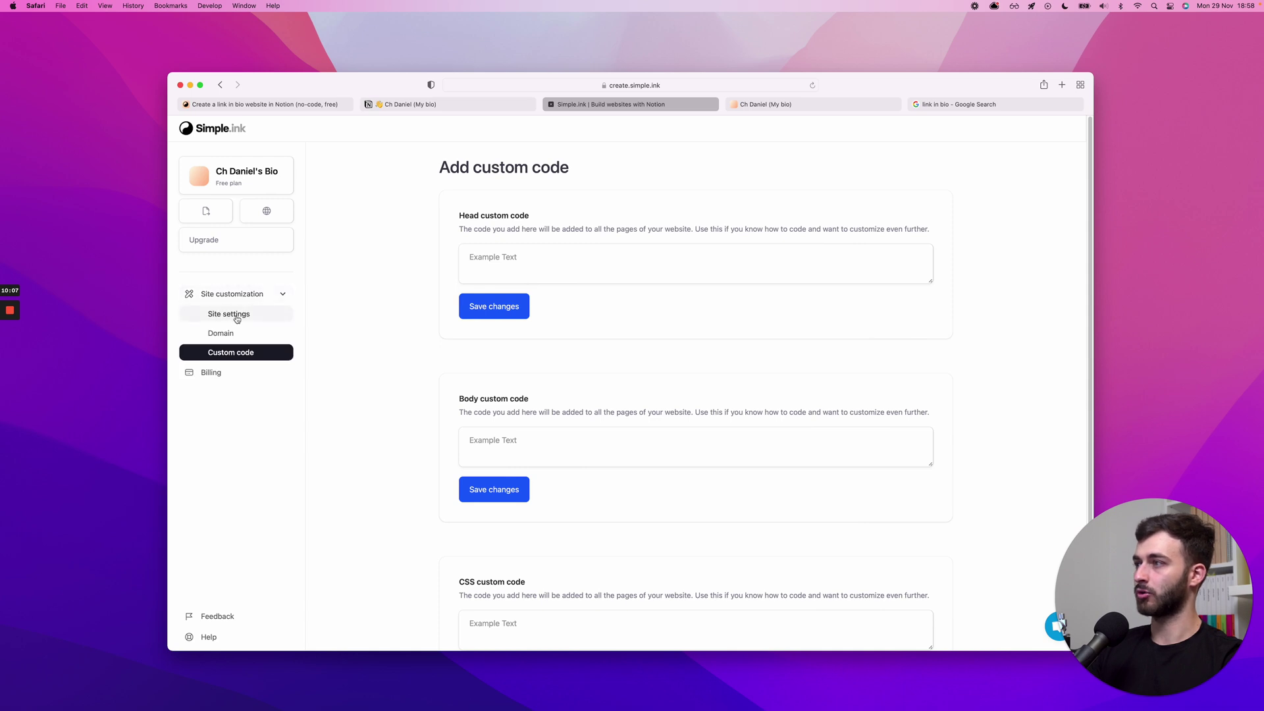
pyautogui.click(236, 318)
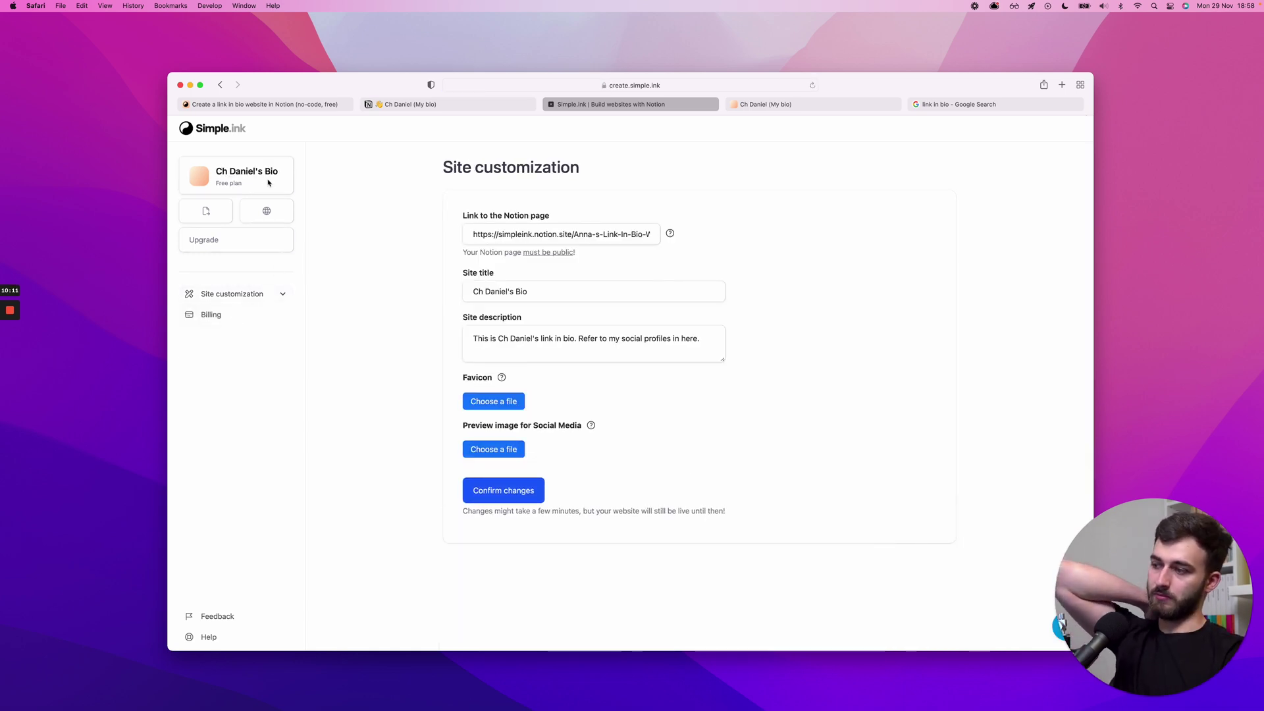
# - Reload the live bio site tab so the Instagram link shows 'Instagram' again
pyautogui.click(782, 107)
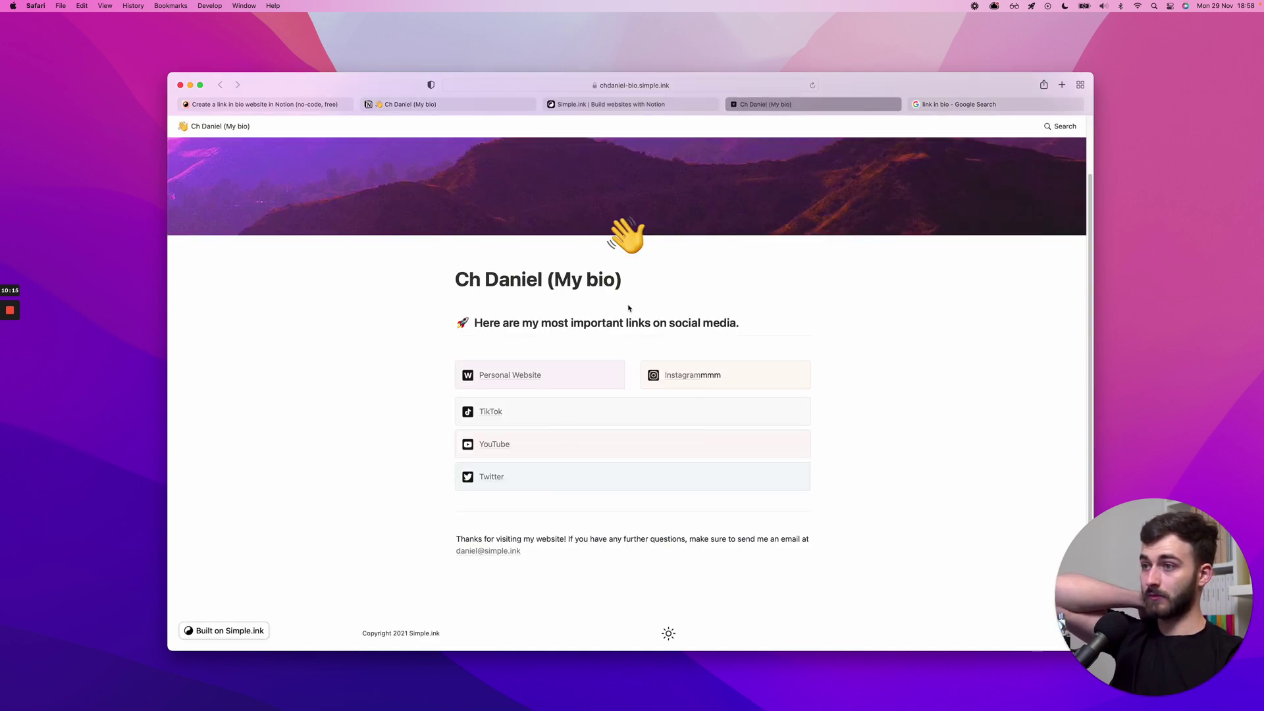
pyautogui.press('super+r')
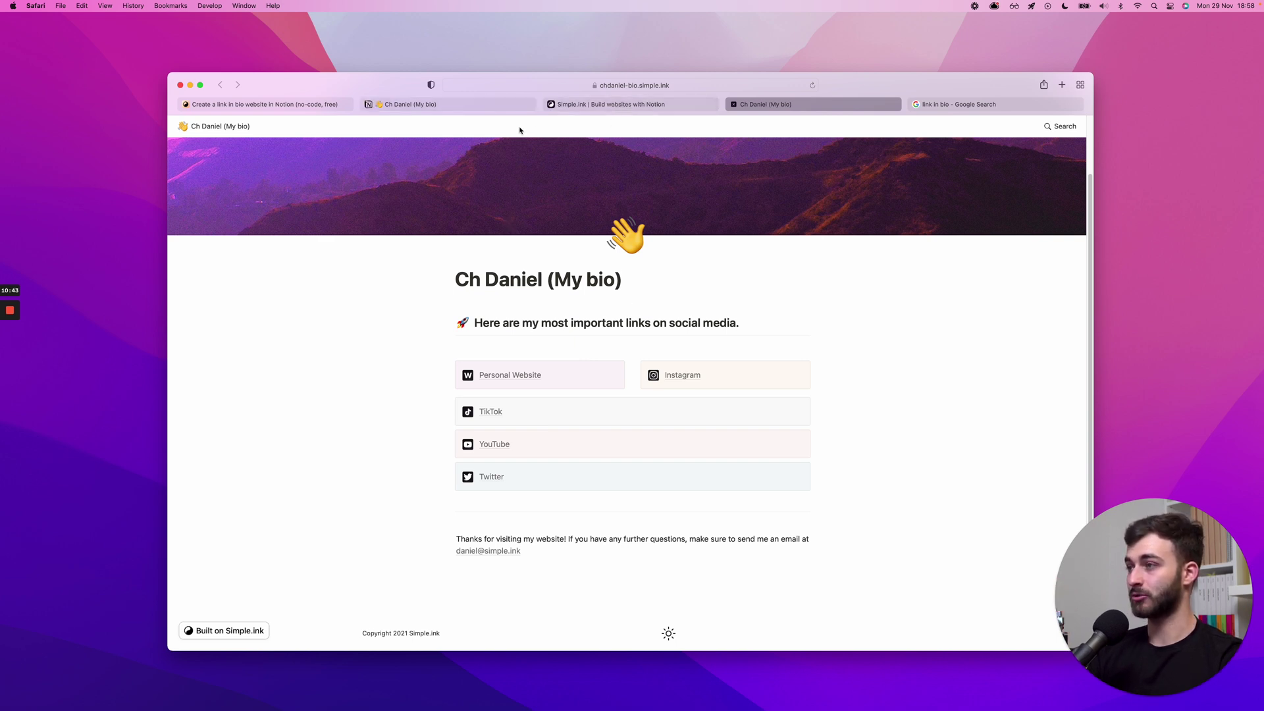
# - Go via the Notion tab to the Simple.ink landing page and scroll back to its top
pyautogui.click(479, 106)
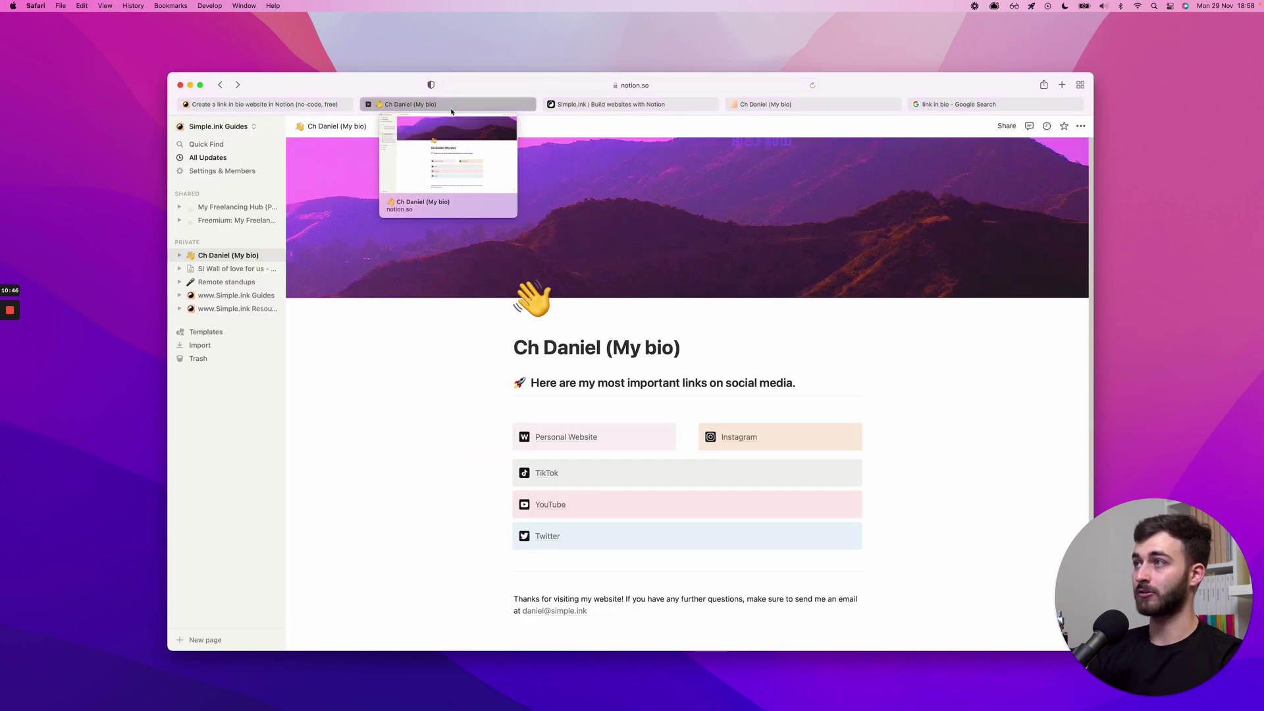
pyautogui.click(323, 106)
pyautogui.scroll(-5, 676, 228)
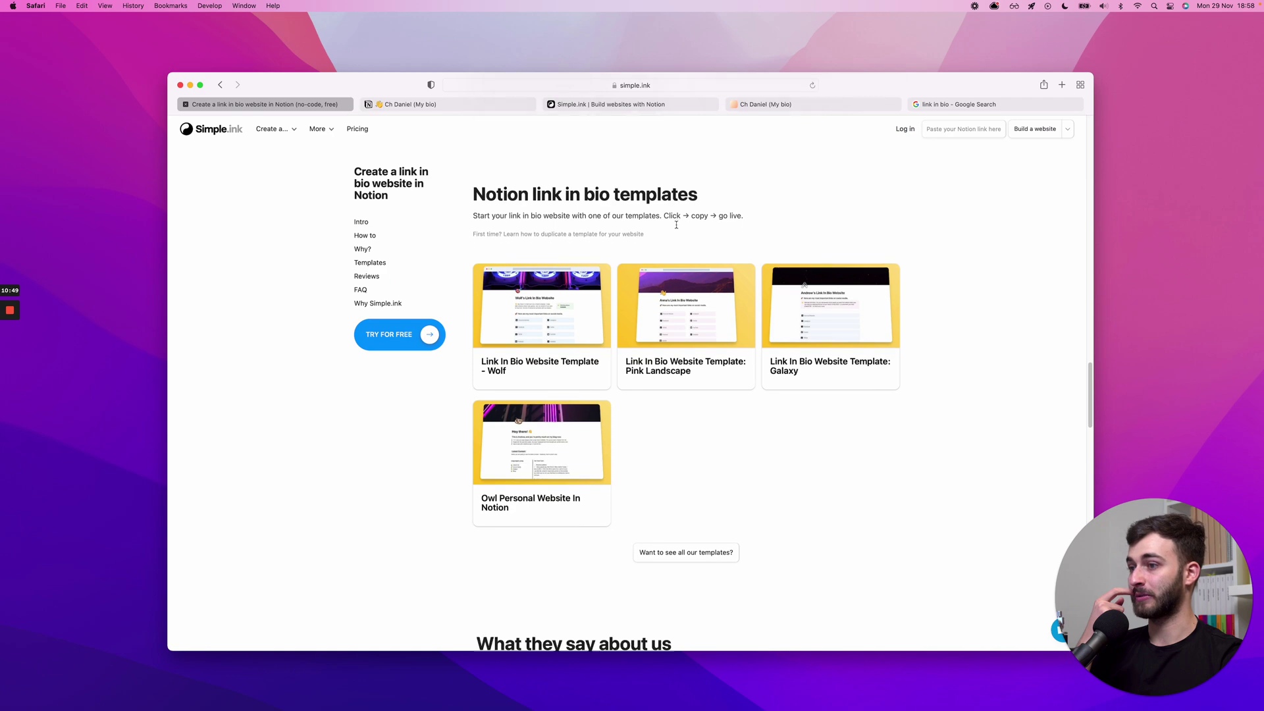
pyautogui.scroll(15, 676, 237)
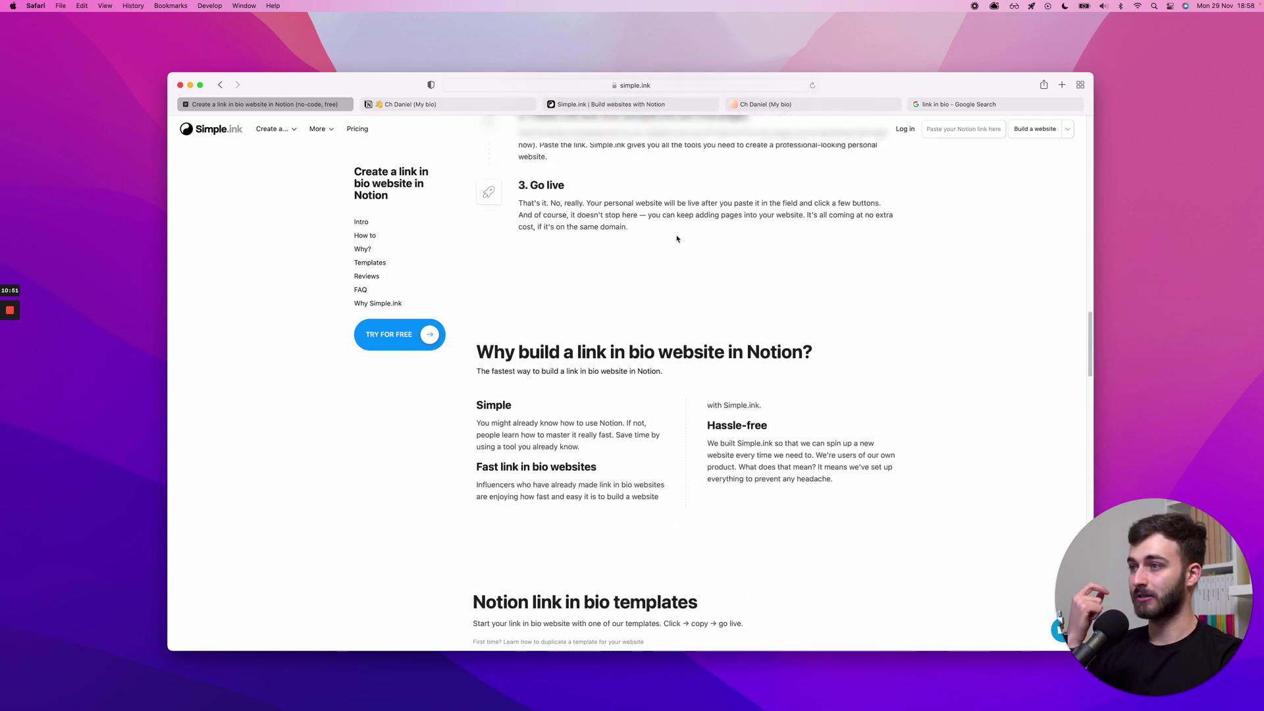
pyautogui.scroll(10, 675, 244)
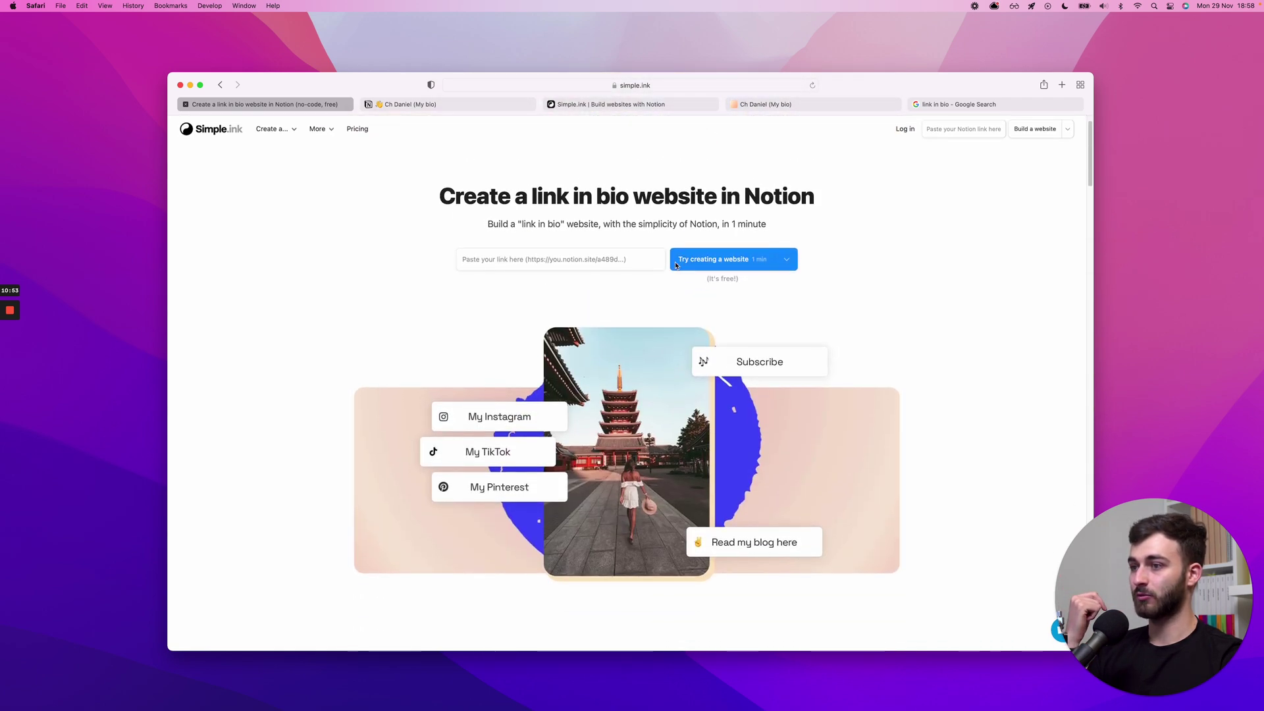